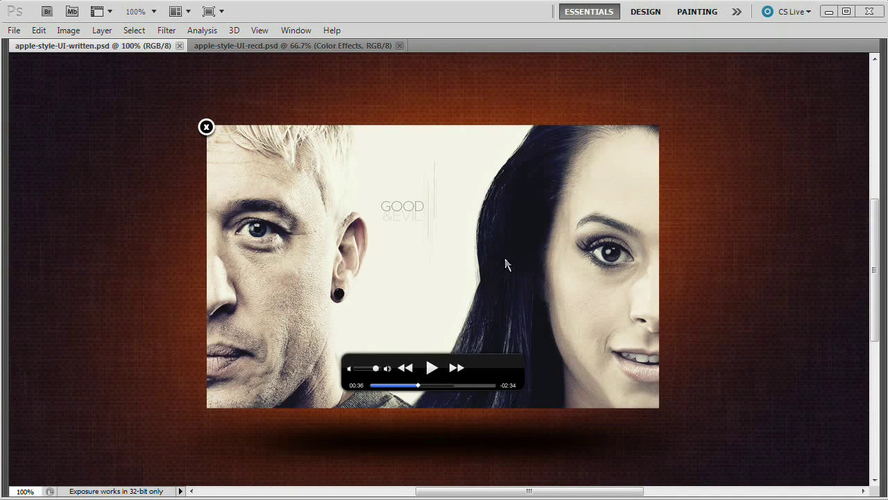
# Step: Switch to the apple-style-UI-recd.psd document with its panels showing and make the Color Effects group visible
pyautogui.click(308, 46)
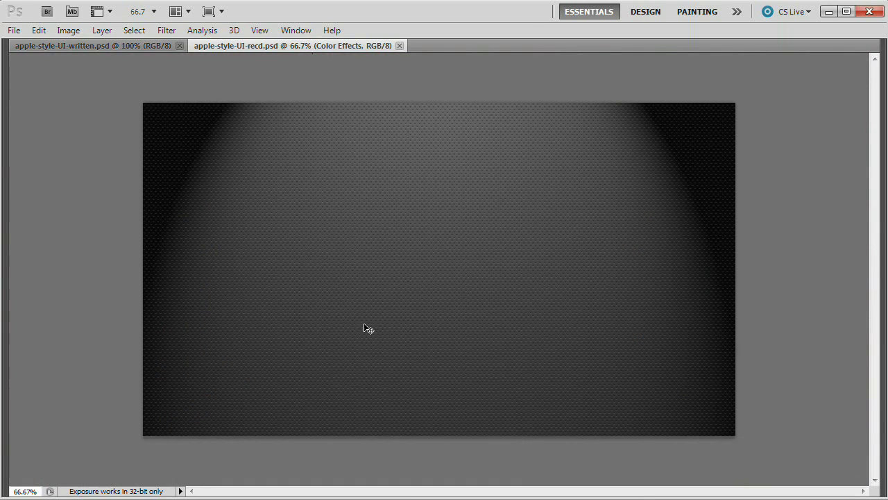
pyautogui.press('Tab')
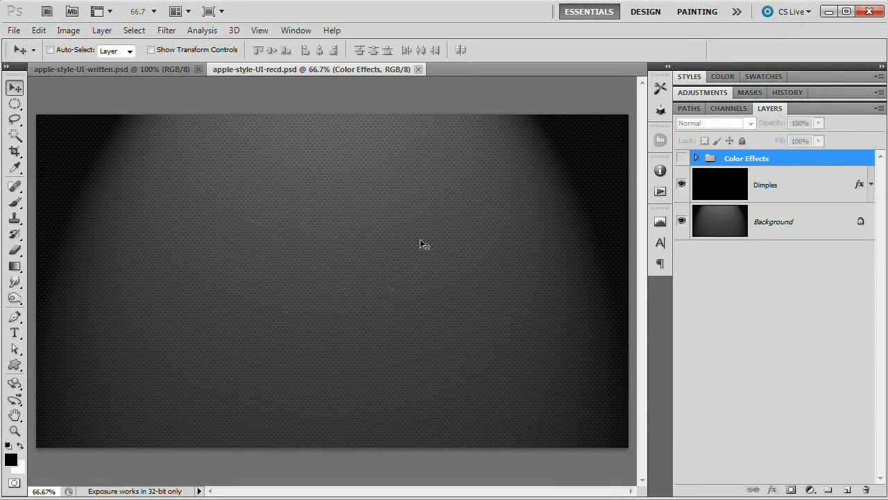
pyautogui.click(682, 159)
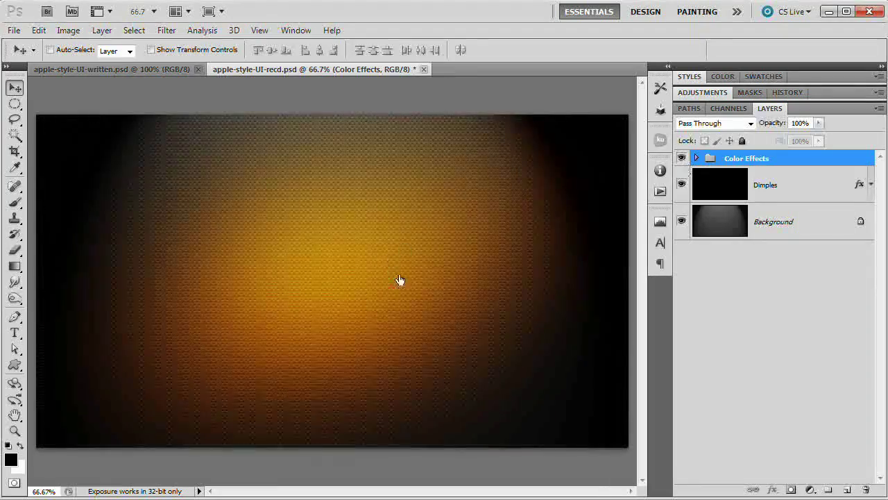
# Step: Hide the uppermost Soft Light adjustment layer and the lowest Levels layer inside the Color Effects group
pyautogui.click(696, 158)
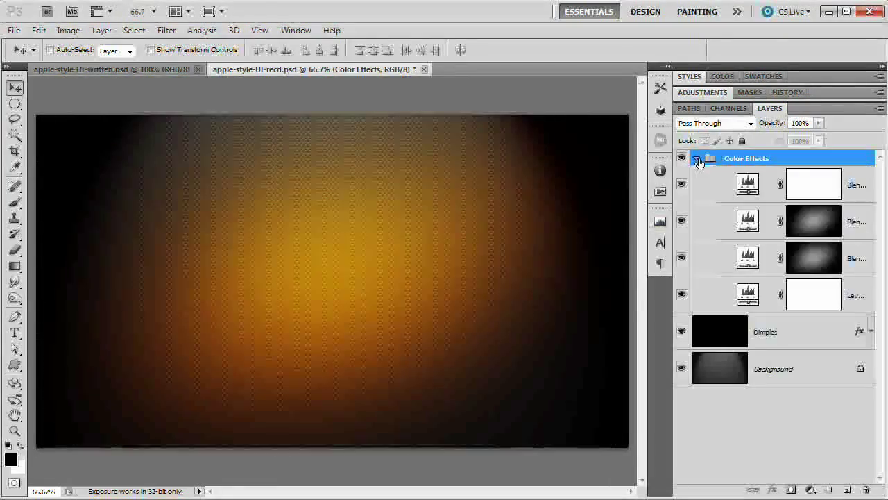
pyautogui.click(748, 184)
pyautogui.click(682, 294)
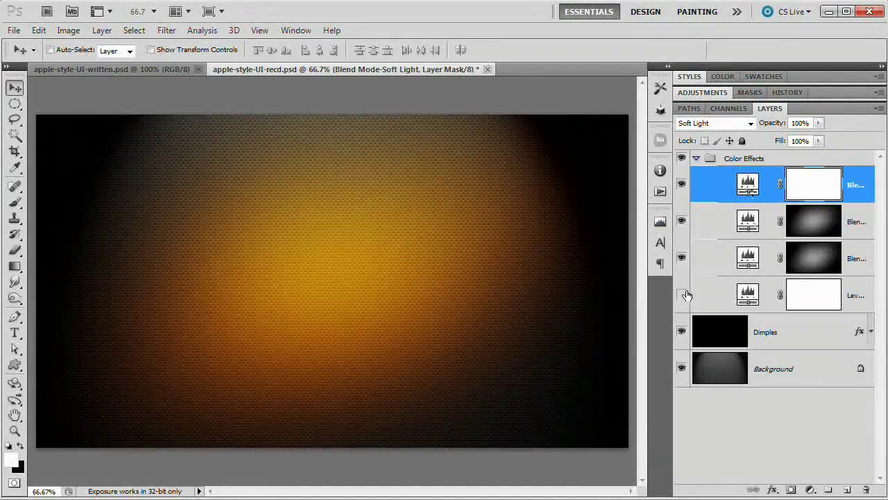
pyautogui.click(682, 184)
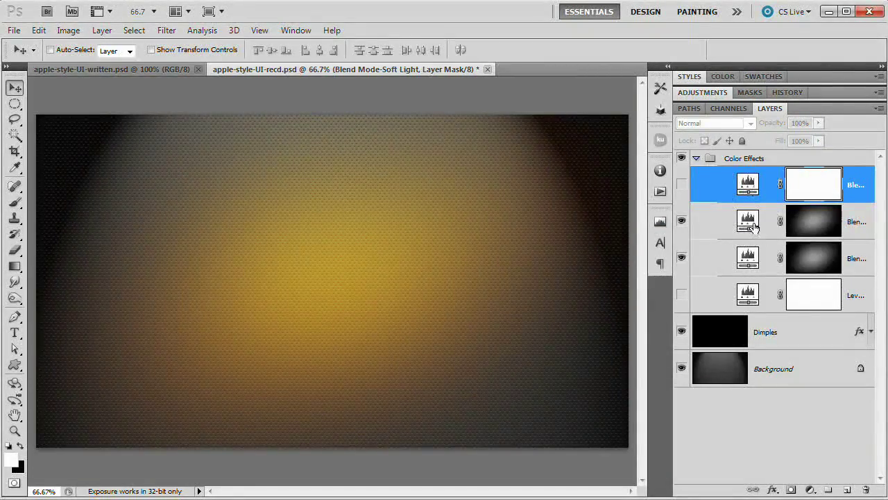
# Step: Set the opacity of the Screen-blended adjustment layer to 56% and collapse the Color Effects group
pyautogui.click(756, 230)
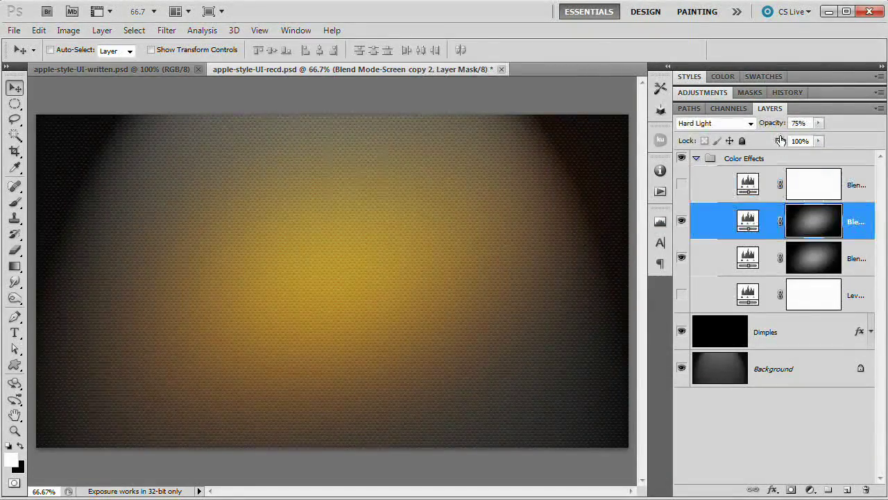
pyautogui.click(755, 263)
pyautogui.moveTo(771, 127); pyautogui.dragTo(754, 125)
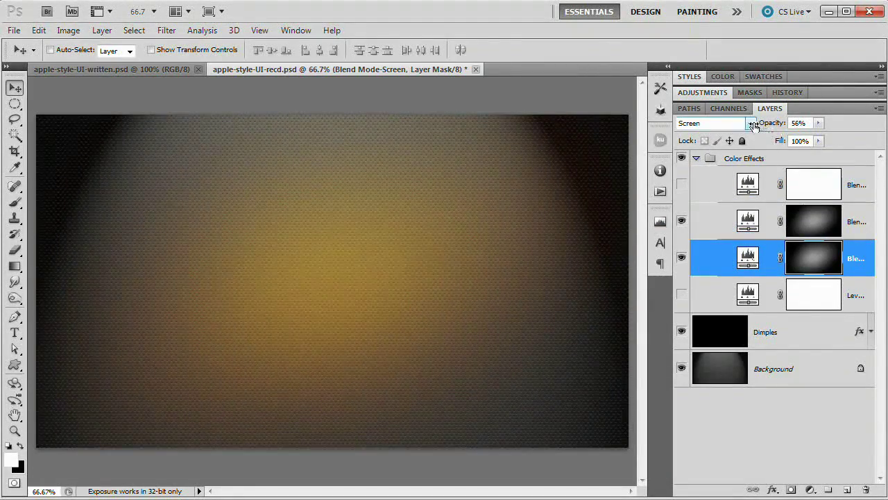
pyautogui.click(696, 158)
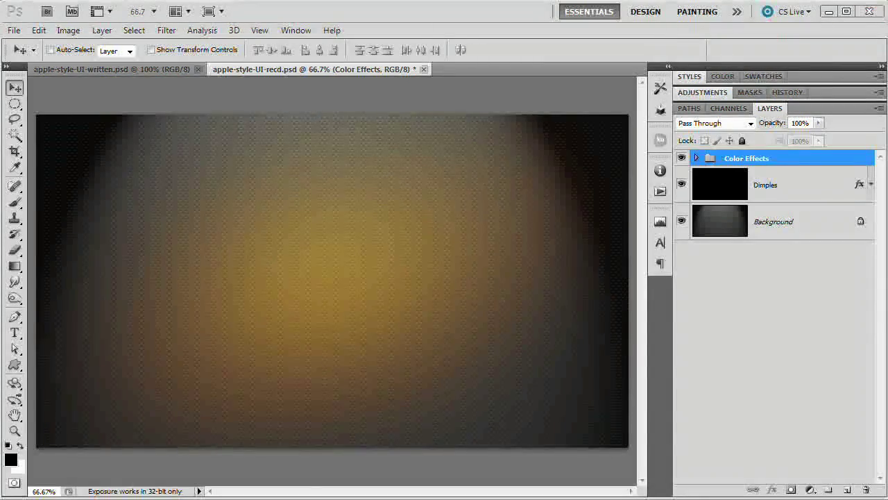
# Step: Place the wallpaperCat image above the Color Effects group and scale it proportionally about its centre to about 36%
pyautogui.hotkey('ctrl', 's')
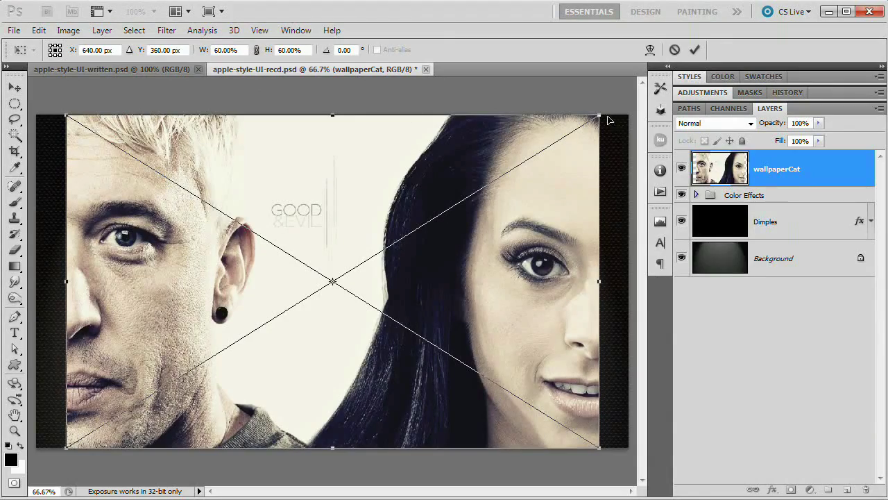
pyautogui.moveTo(600, 115); pyautogui.dragTo(492, 183)
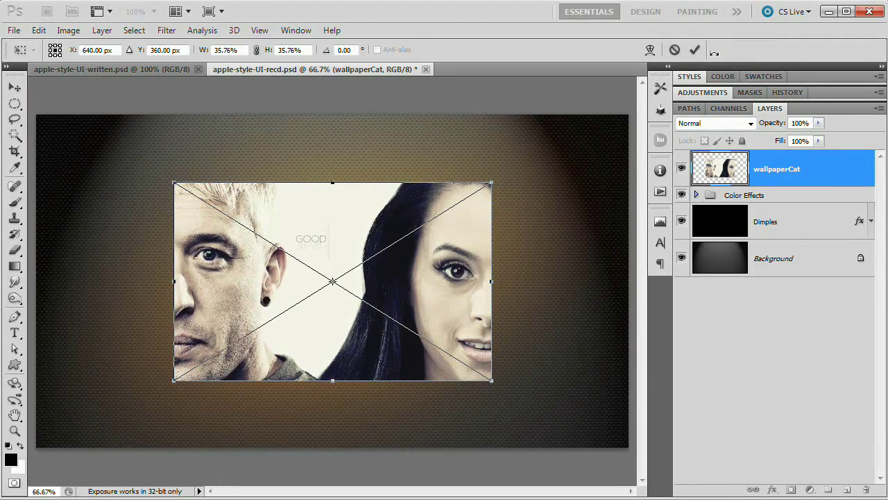
pyautogui.click(695, 49)
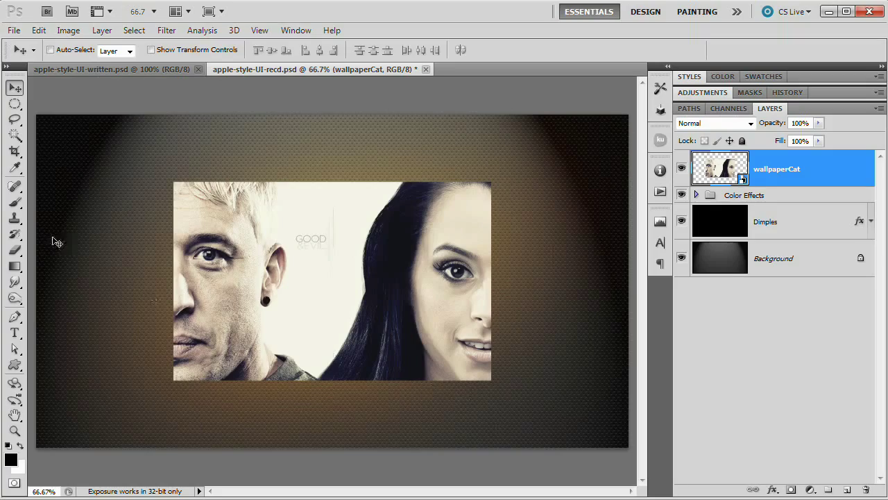
# Step: Create a new layer named Shadow and move it directly below the wallpaperCat layer
pyautogui.click(102, 30)
pyautogui.moveTo(118, 44)
pyautogui.click(278, 46)
pyautogui.write('Shadow')
pyautogui.press('Return')
pyautogui.moveTo(743, 174); pyautogui.dragTo(767, 215)
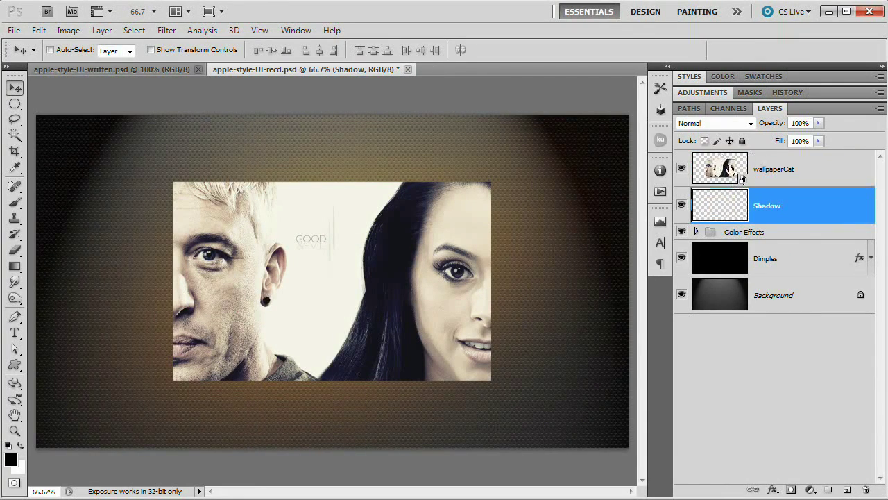
# Step: Rename the wallpaperCat layer as Content
pyautogui.doubleClick(764, 170)
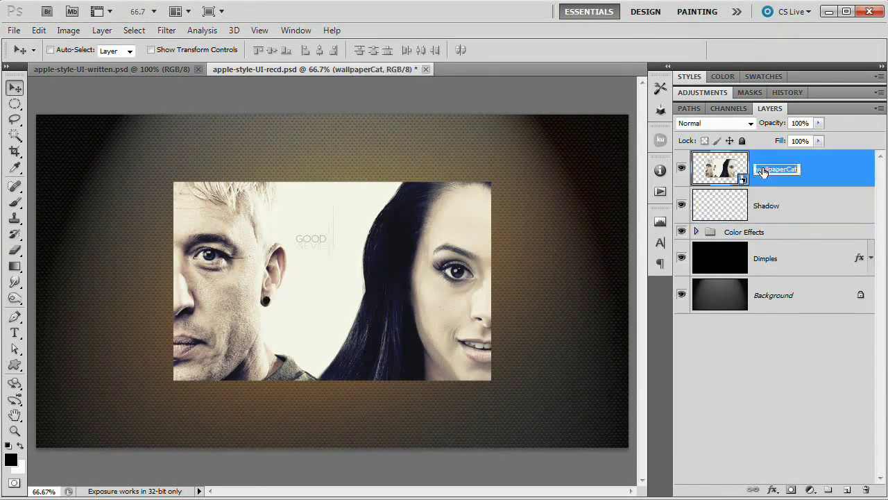
pyautogui.write('Content')
pyautogui.press('Return')
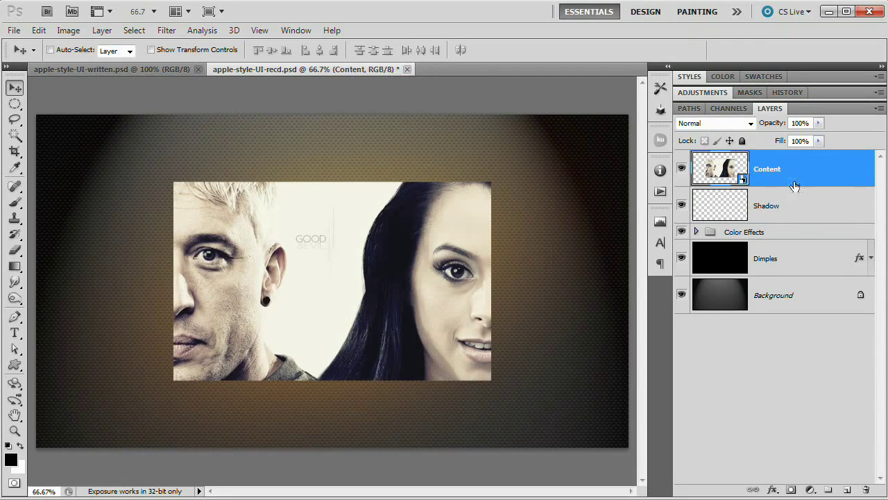
# Step: On the Shadow layer, make a thin rectangular selection slightly wider than the photo and just below it, nudged slightly upward
pyautogui.click(772, 210)
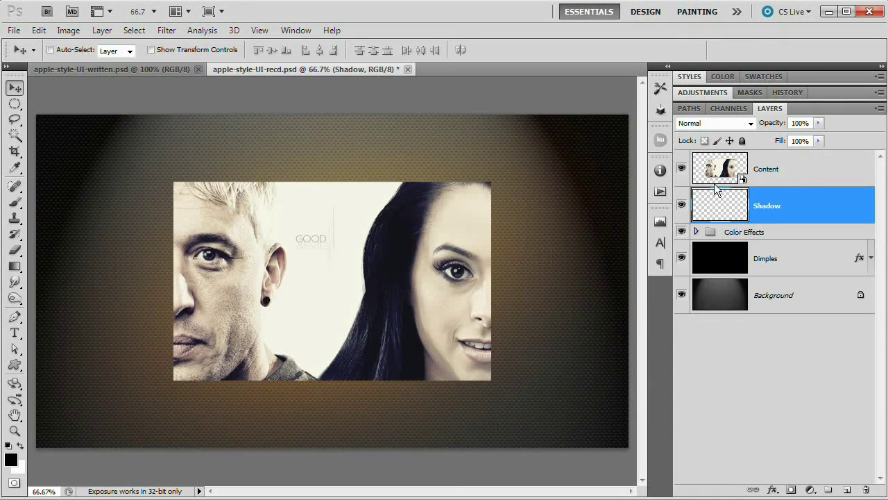
pyautogui.click(14, 104)
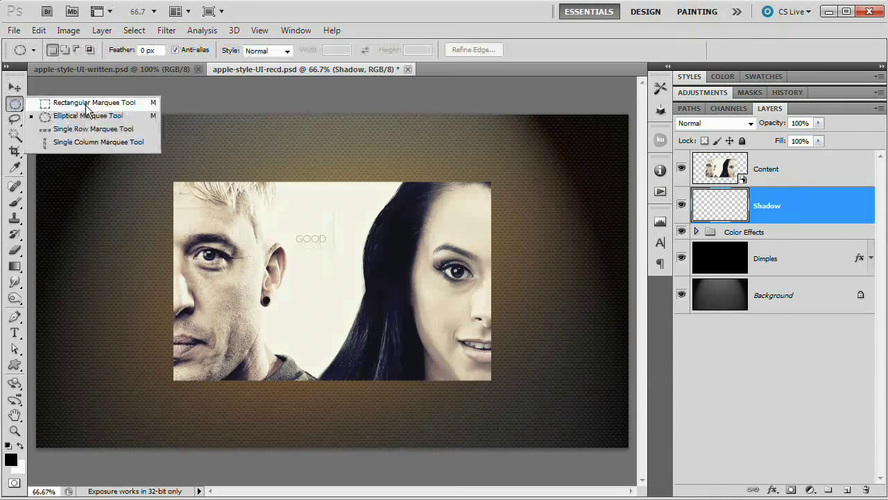
pyautogui.click(86, 103)
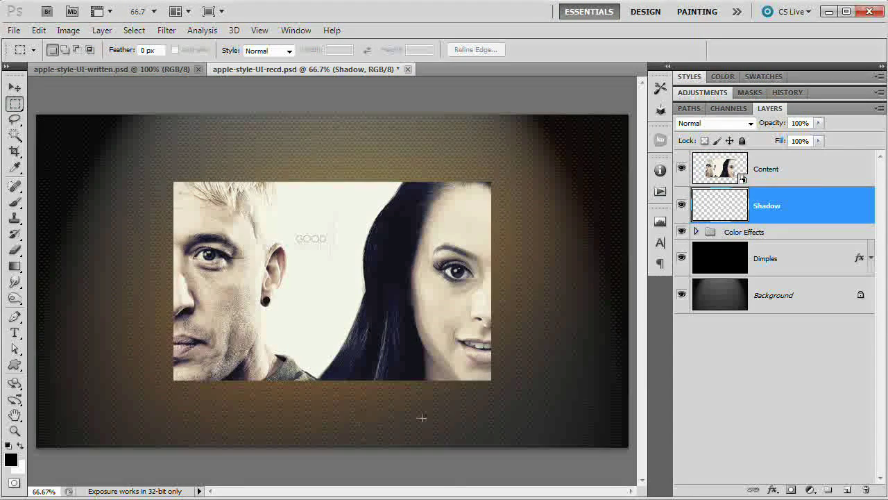
pyautogui.moveTo(160, 395); pyautogui.dragTo(501, 422)
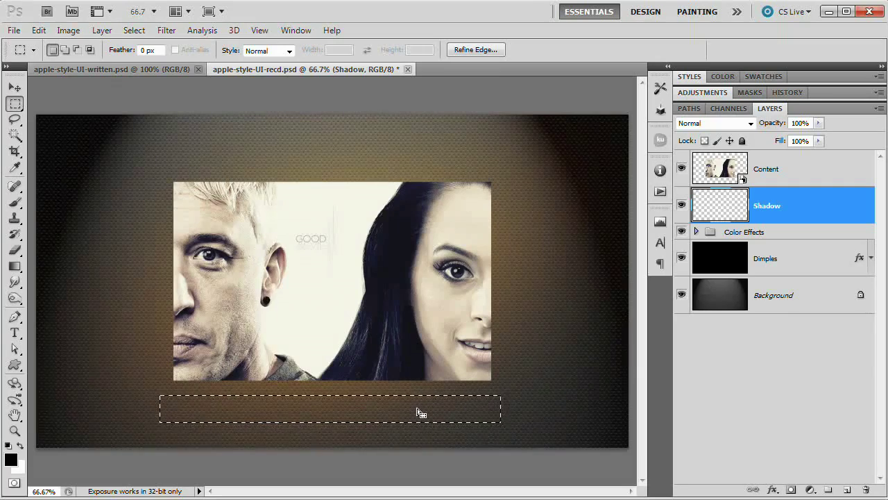
pyautogui.press('Left')
pyautogui.press('Left')
pyautogui.press('Up')
pyautogui.press('Up')
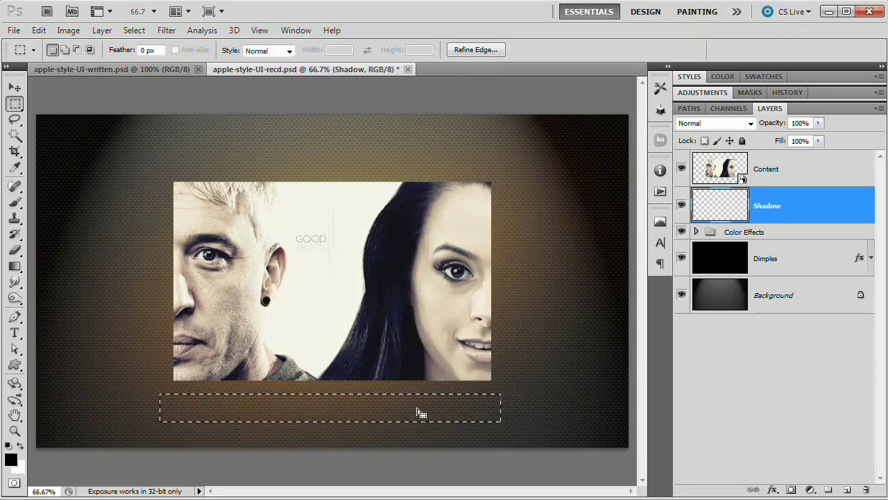
# Step: Fill the selected strip on the Shadow layer with black at Normal mode and 100% opacity, and deselect it
pyautogui.click(38, 30)
pyautogui.click(91, 229)
pyautogui.moveTo(425, 191); pyautogui.dragTo(335, 182)
pyautogui.click(340, 218)
pyautogui.click(282, 321)
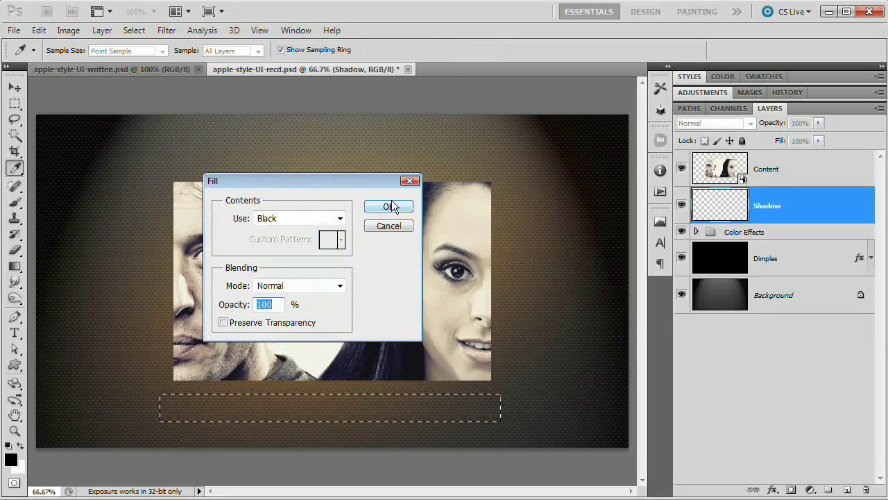
pyautogui.click(389, 206)
pyautogui.press('m')
pyautogui.hotkey('ctrl', 'd')
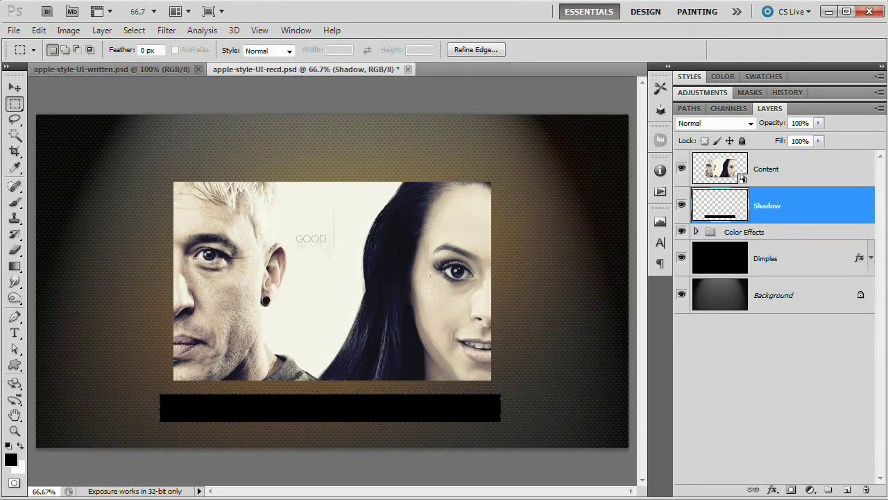
# Step: Apply a Gaussian Blur with a 15-pixel radius to the black strip on the Shadow layer
pyautogui.click(165, 31)
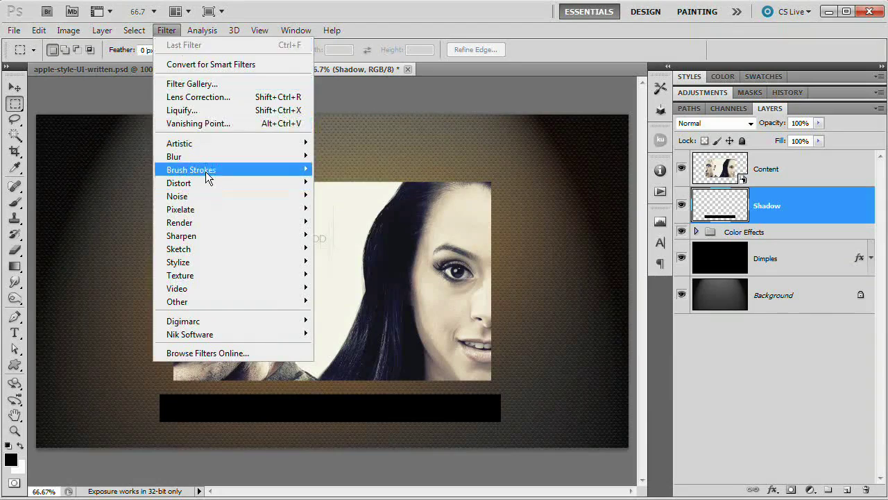
pyautogui.moveTo(208, 156)
pyautogui.click(345, 209)
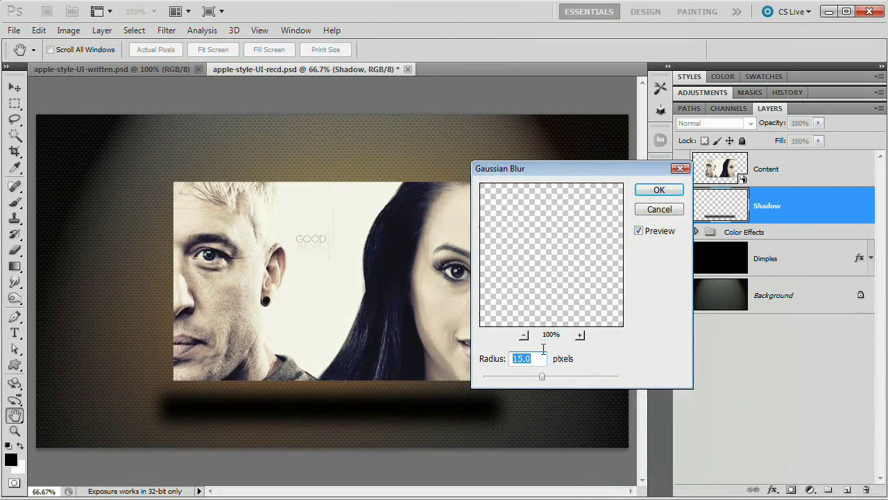
pyautogui.click(662, 196)
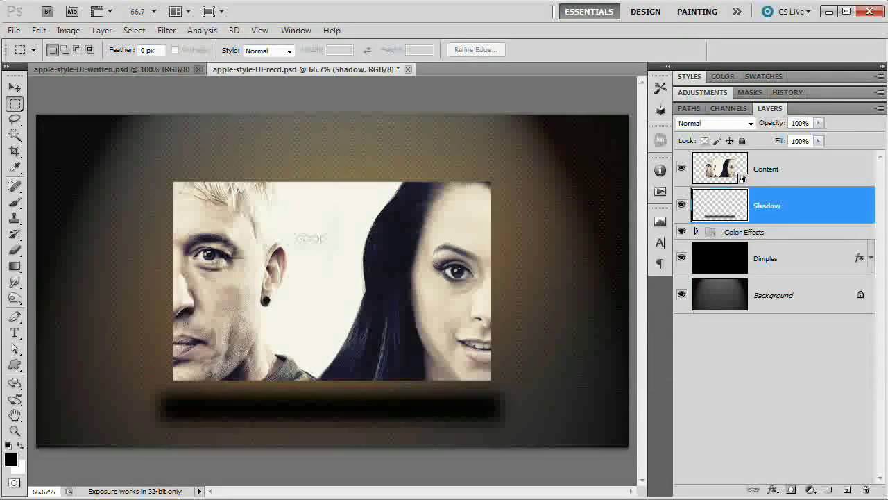
# Step: Squash the blurred shadow vertically about its centre to about 66% of its height, keeping its full width
pyautogui.hotkey('ctrl', 't')
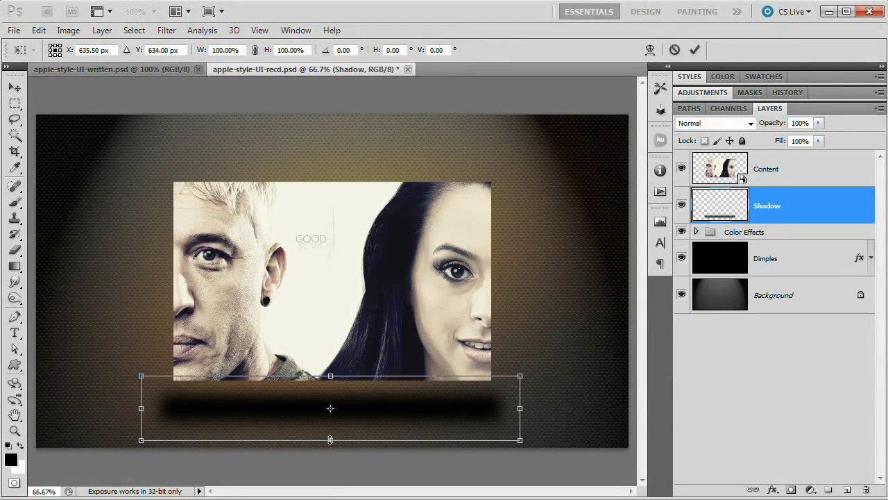
pyautogui.moveTo(331, 431); pyautogui.dragTo(330, 431)
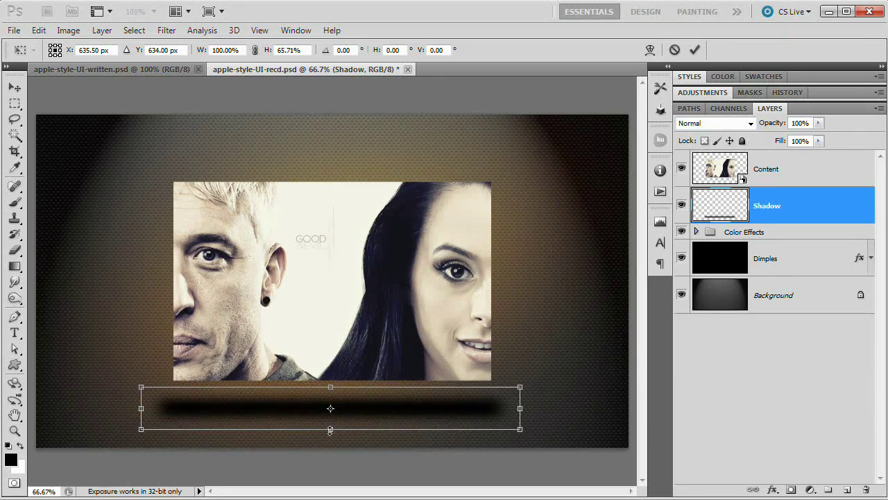
pyautogui.press('Return')
pyautogui.press('m')
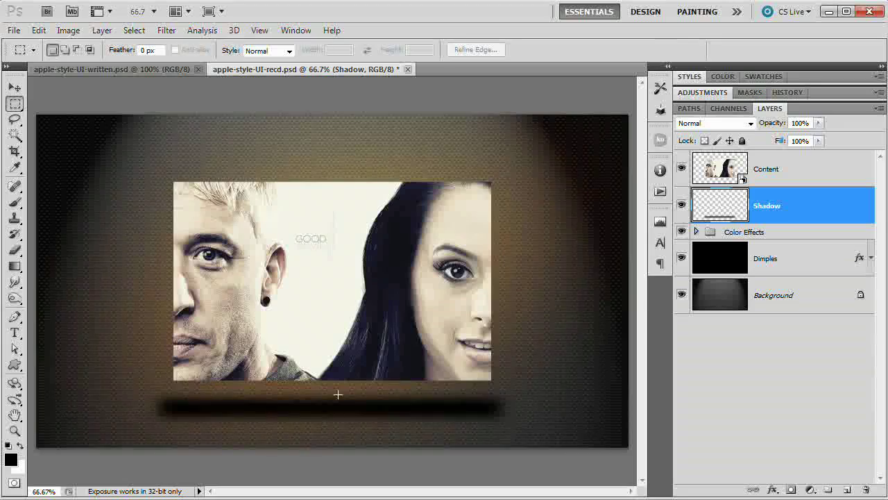
# Step: Add a Reveal All layer mask to the Shadow layer
pyautogui.click(102, 30)
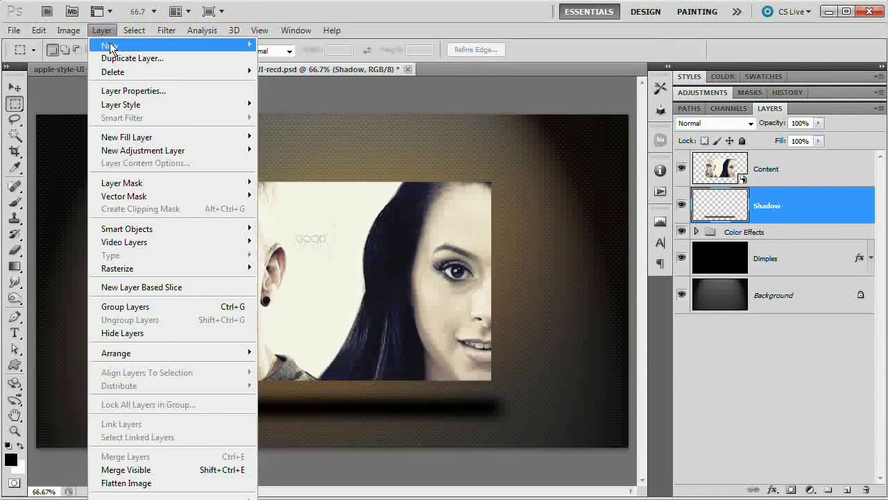
pyautogui.moveTo(188, 187)
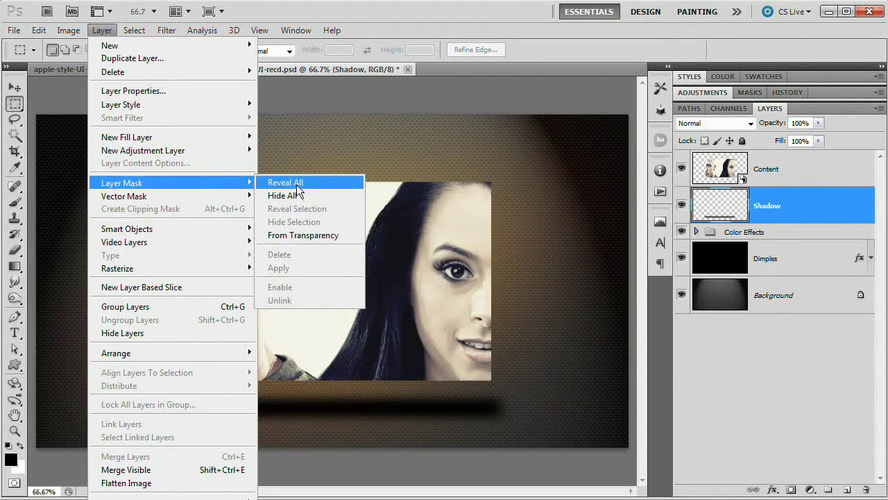
pyautogui.click(278, 181)
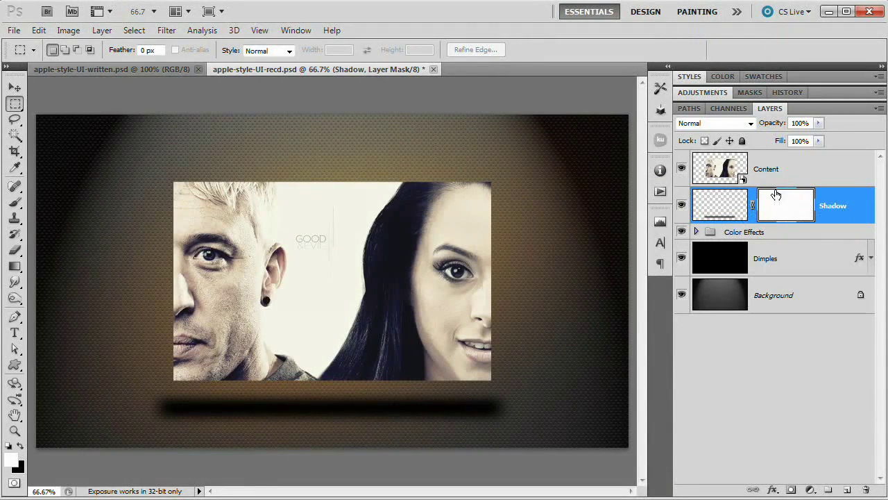
# Step: Set up a soft 300 px Brush with 0% hardness, 60% opacity and black as the foreground colour for the shadow mask
pyautogui.press('b')
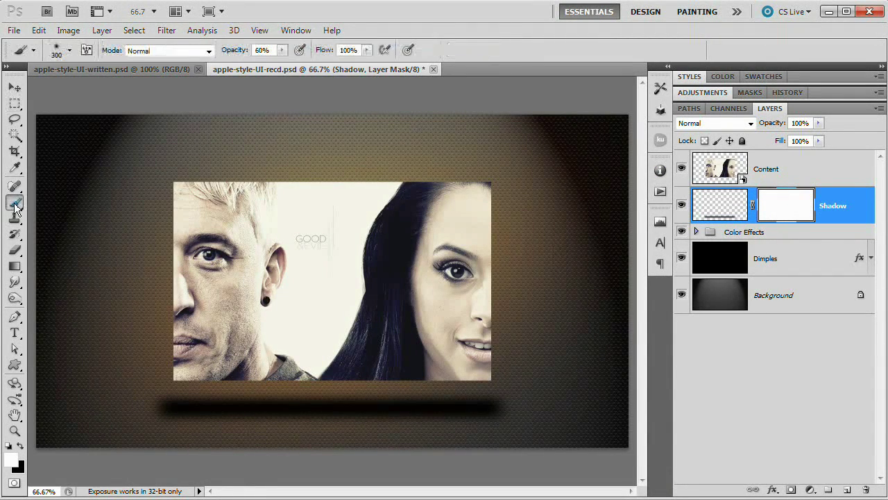
pyautogui.click(71, 52)
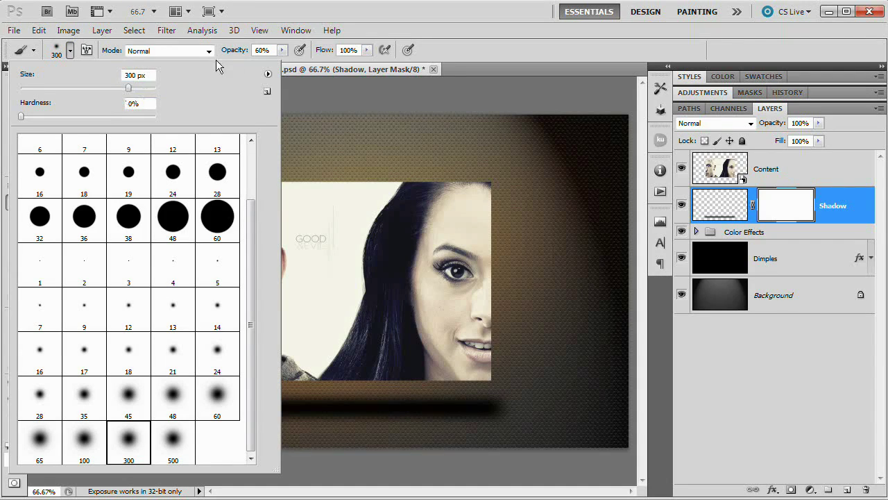
pyautogui.click(259, 50)
pyautogui.write('60')
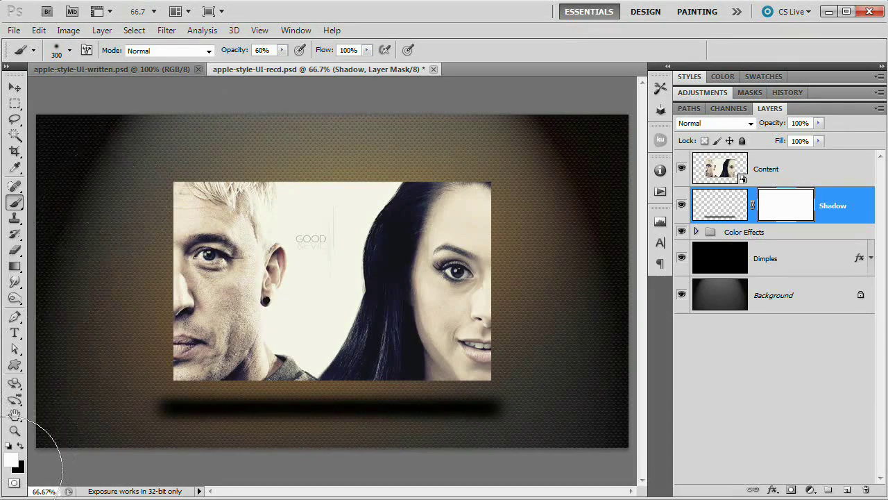
pyautogui.click(21, 449)
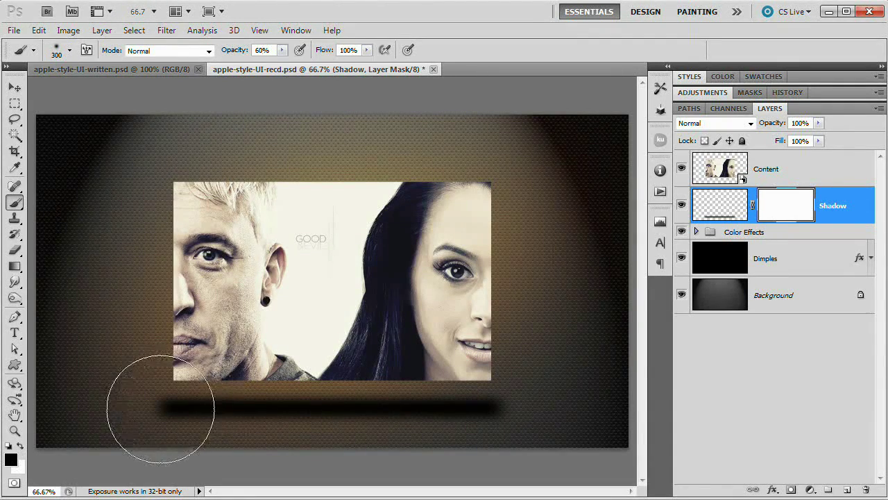
# Step: Paint out both ends of the shadow on the Shadow layer's mask, then make the layer itself active instead of its mask
pyautogui.moveTo(143, 402)
pyautogui.mouseDown()
pyautogui.moveTo(171, 428)
pyautogui.moveTo(179, 407)
pyautogui.moveTo(189, 409)
pyautogui.mouseUp()
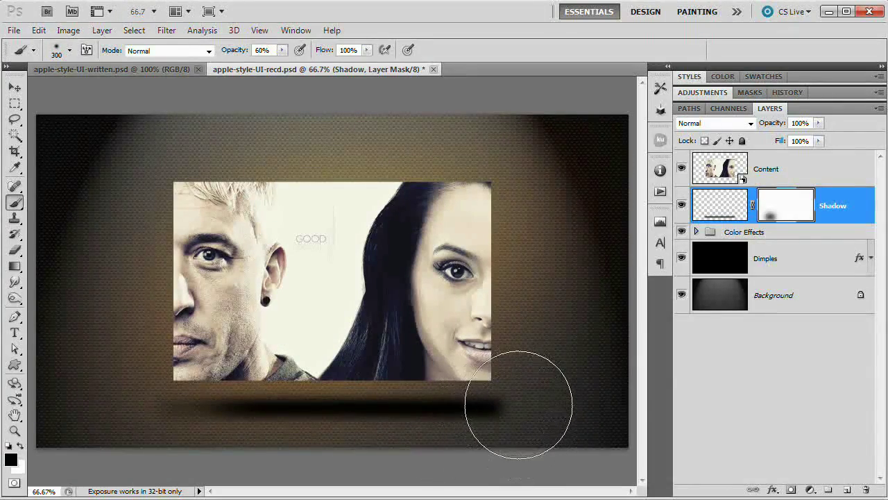
pyautogui.moveTo(490, 404); pyautogui.dragTo(467, 404)
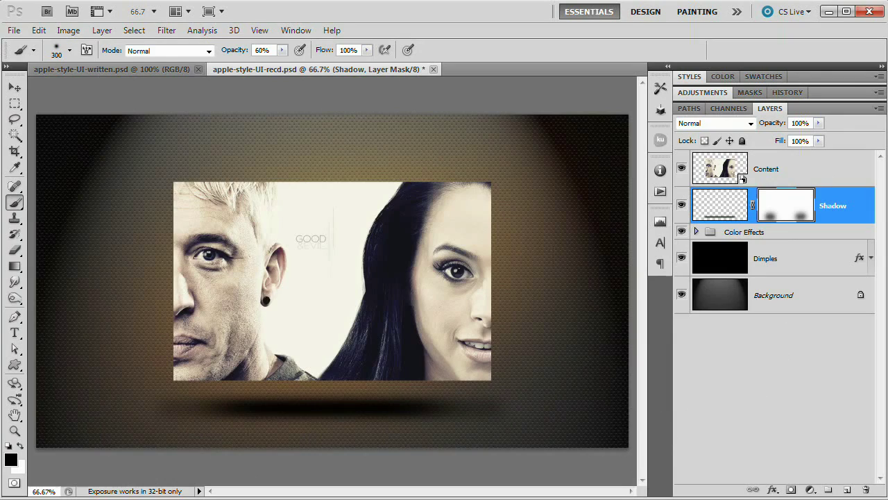
pyautogui.click(721, 203)
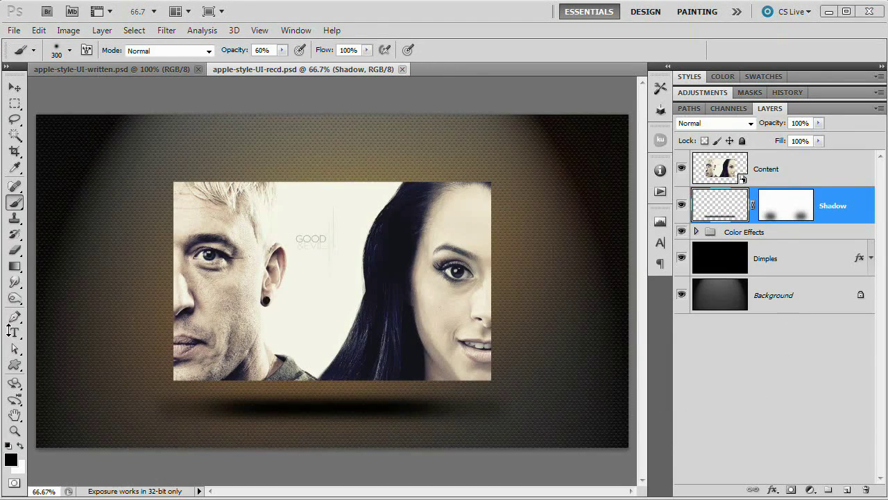
# Step: Draw a black rounded rectangle with a 10 px radius over the content image's lower middle and place its layer above Content
pyautogui.click(16, 366)
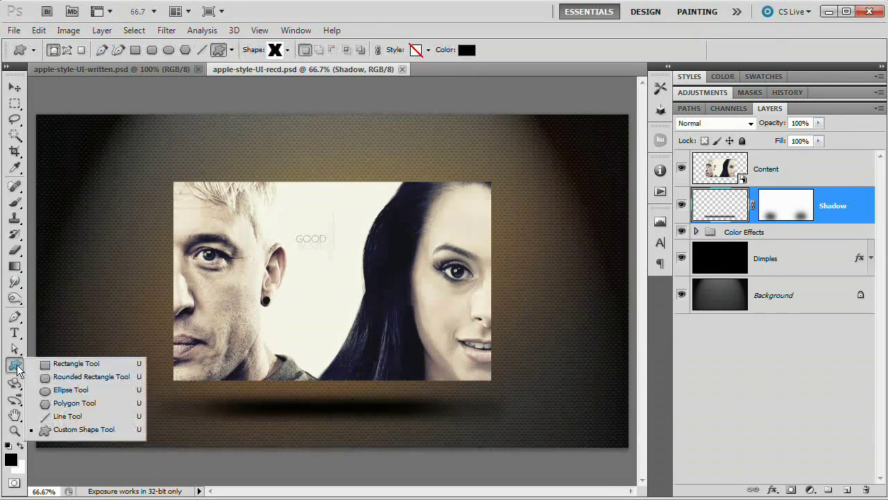
pyautogui.click(84, 378)
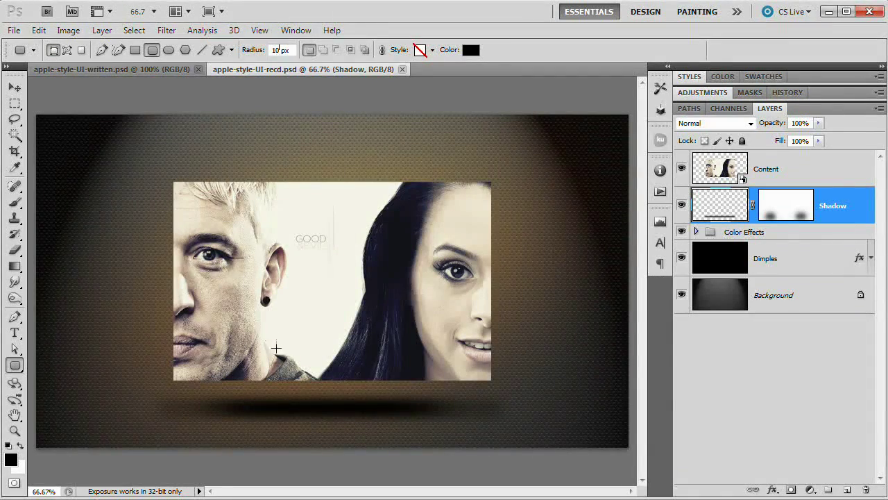
pyautogui.moveTo(270, 341); pyautogui.dragTo(389, 373)
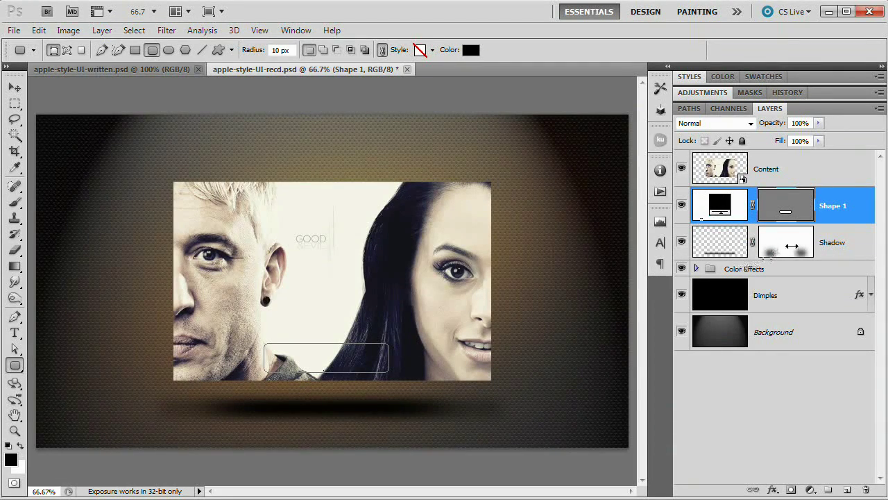
pyautogui.moveTo(697, 221); pyautogui.dragTo(724, 168)
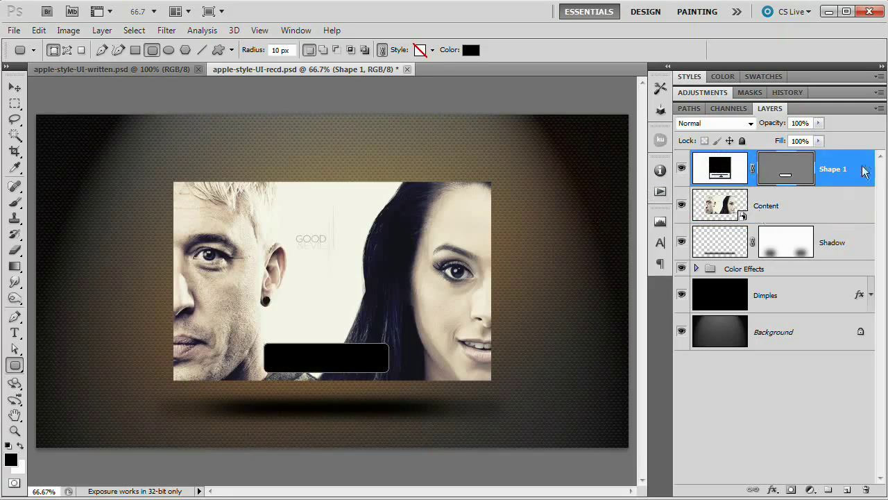
# Step: Align the black rounded rectangle horizontally to the centre of the Content image using a selection of that layer, then deselect
pyautogui.hotkey('ctrl', '+')
pyautogui.hotkey('ctrl', '+')
pyautogui.moveTo(362, 352); pyautogui.dragTo(371, 153)
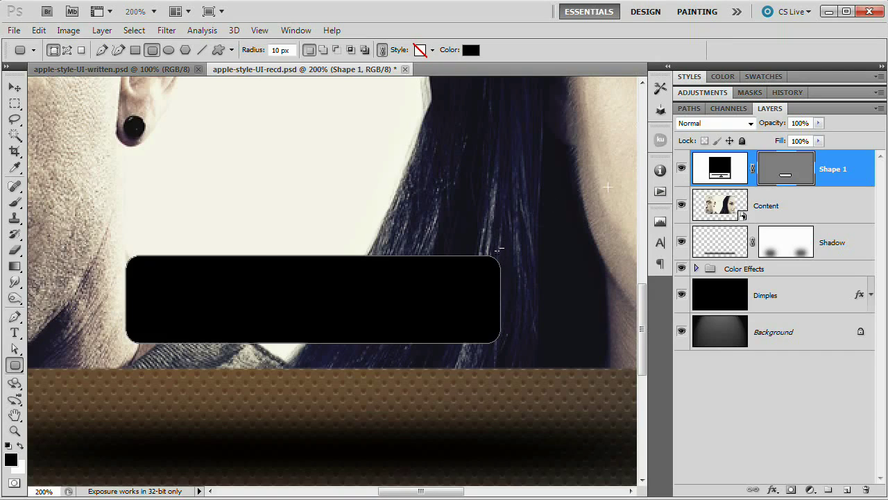
pyautogui.hotkey('ctrl', '-')
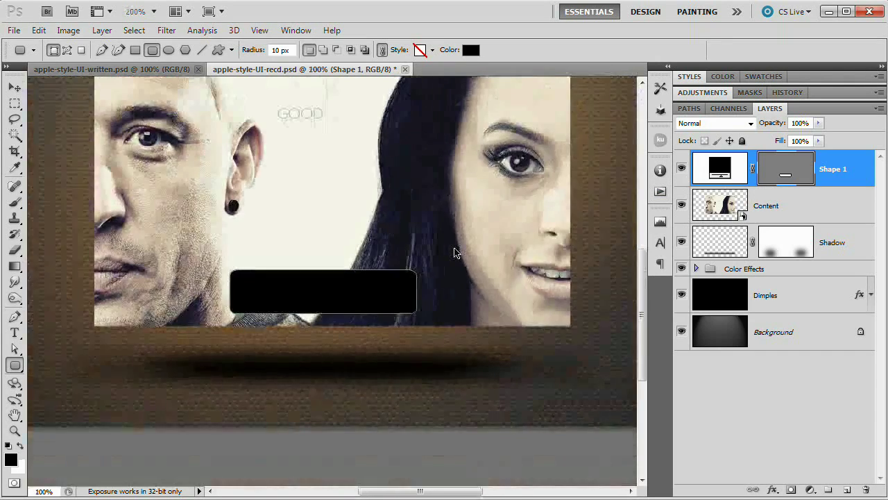
pyautogui.moveTo(474, 134); pyautogui.dragTo(480, 240)
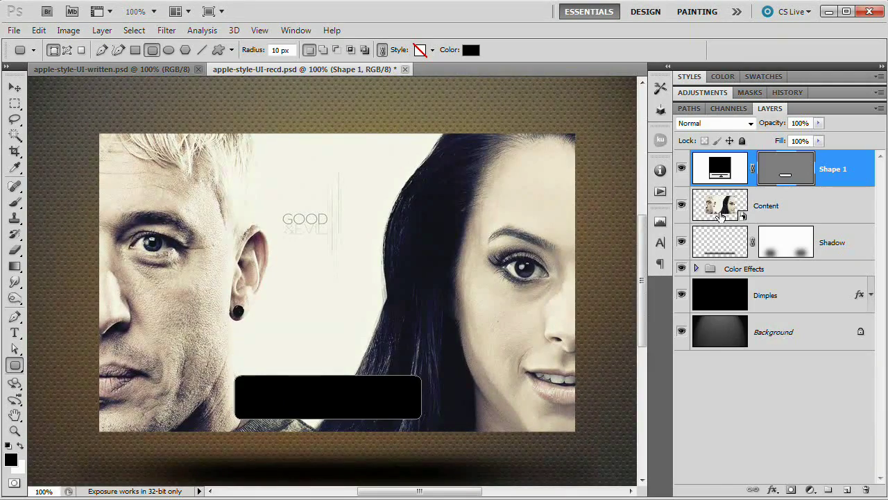
pyautogui.keyDown('ctrl'); pyautogui.click(724, 210); pyautogui.keyUp('ctrl')
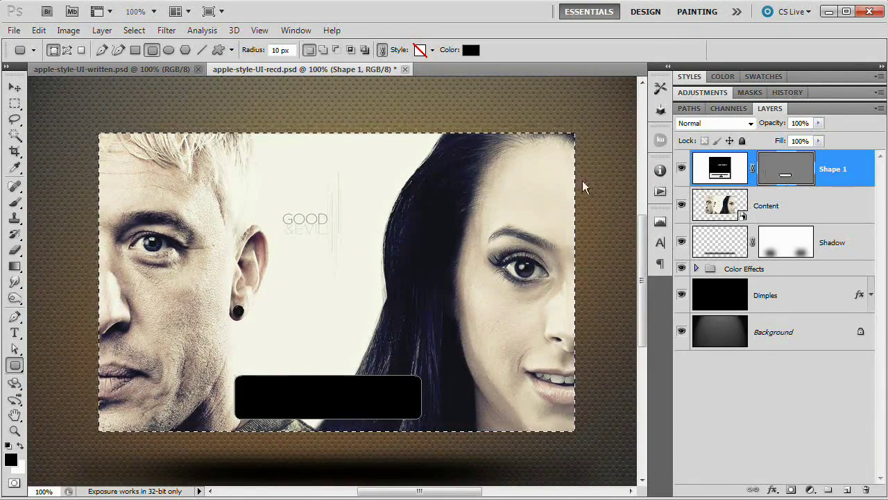
pyautogui.press('v')
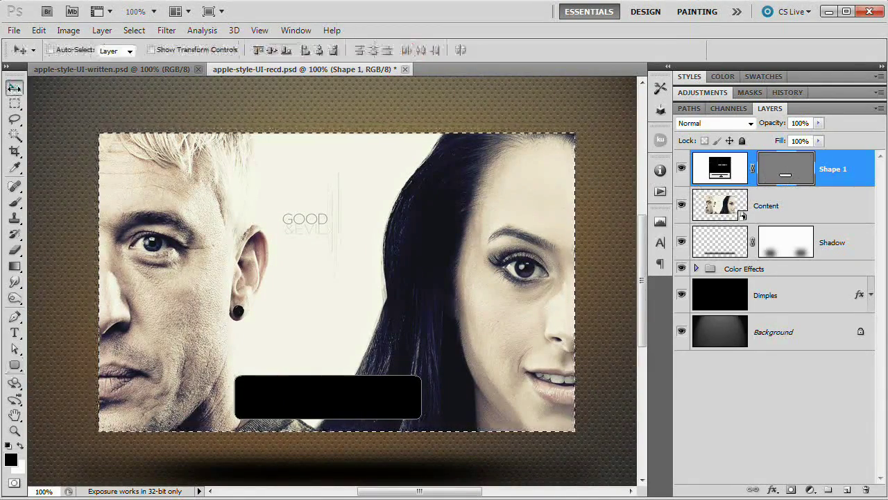
pyautogui.click(319, 51)
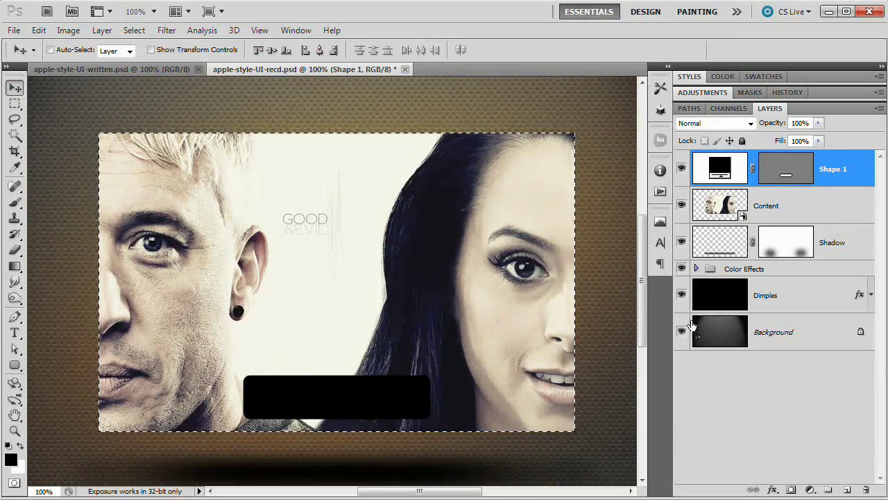
pyautogui.hotkey('ctrl', 'd')
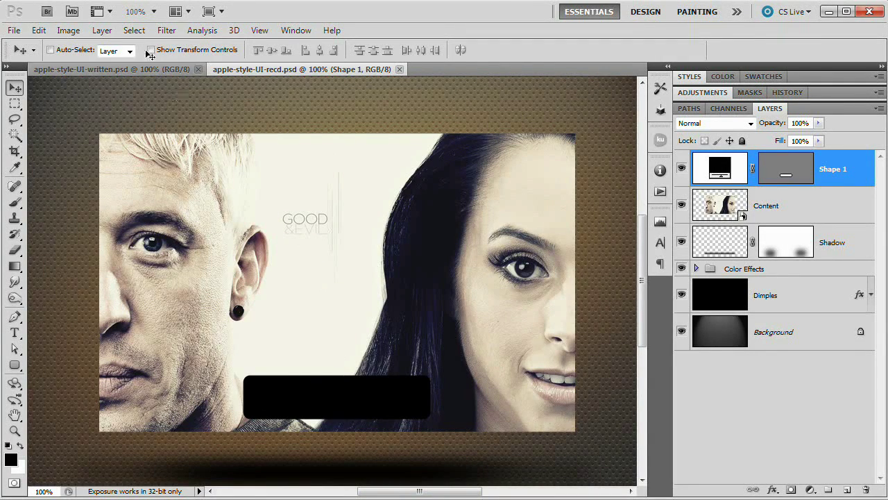
# Step: Add an Inner Shadow to the rounded rectangle with Normal blend mode, white colour and 20% opacity
pyautogui.click(102, 29)
pyautogui.moveTo(151, 104)
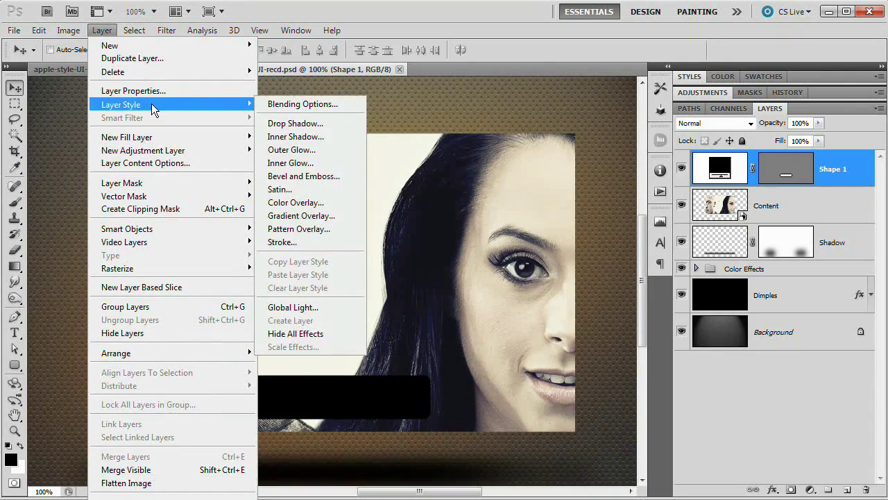
pyautogui.click(296, 136)
pyautogui.moveTo(732, 335); pyautogui.dragTo(620, 133)
pyautogui.click(659, 170)
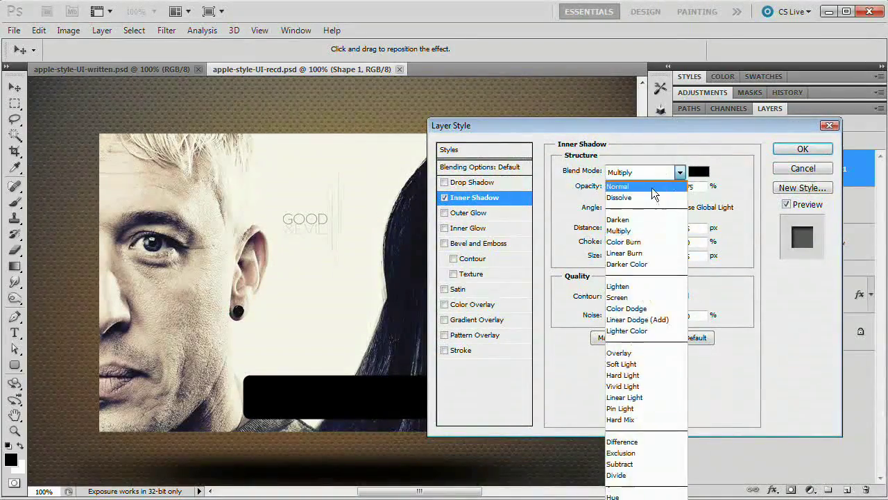
pyautogui.click(618, 186)
pyautogui.click(699, 172)
pyautogui.click(505, 261)
pyautogui.click(481, 249)
pyautogui.click(803, 240)
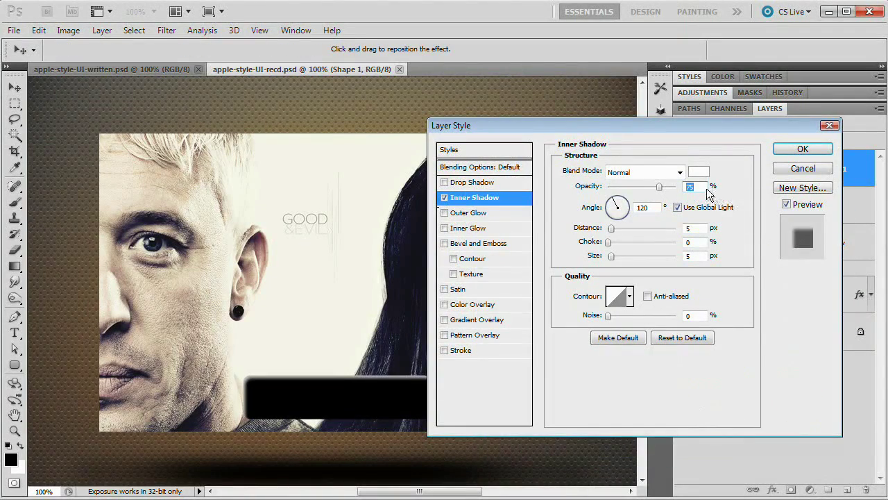
pyautogui.write('20')
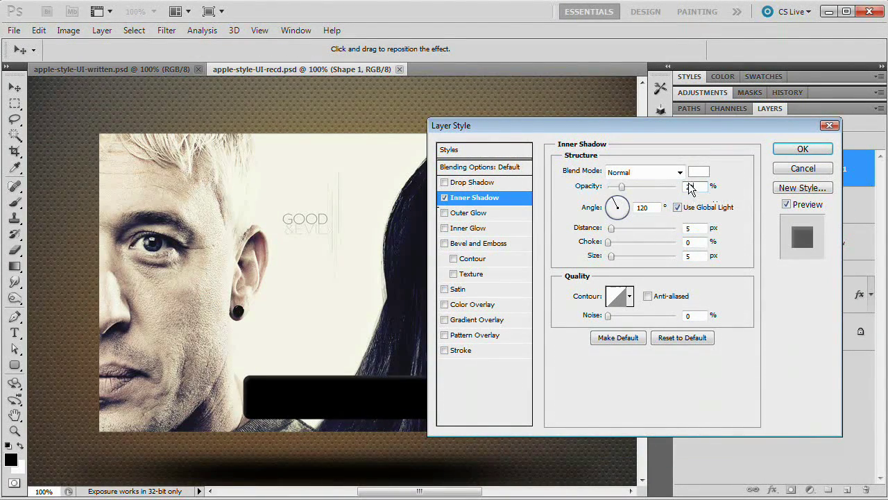
# Step: Set the Inner Shadow's angle to -90° without global light, with a distance of 1 px and a size of 0 px
pyautogui.click(677, 207)
pyautogui.moveTo(651, 207); pyautogui.dragTo(546, 208)
pyautogui.write('-90')
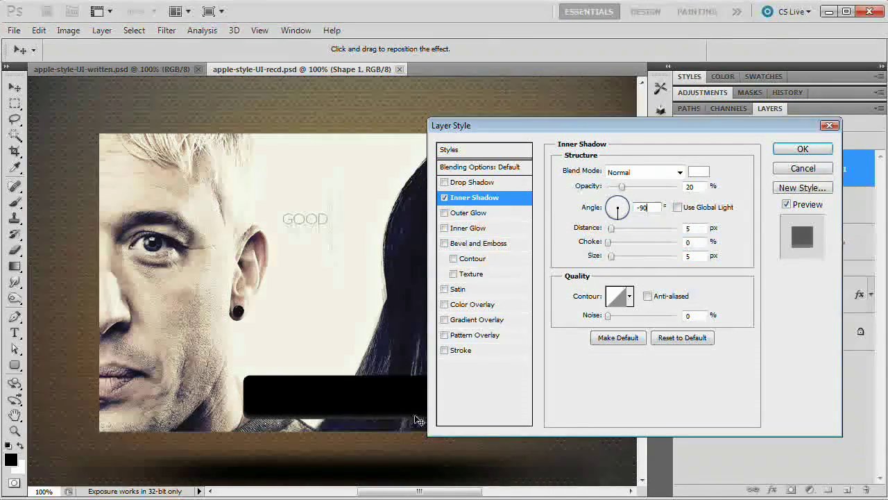
pyautogui.moveTo(700, 236); pyautogui.dragTo(594, 235)
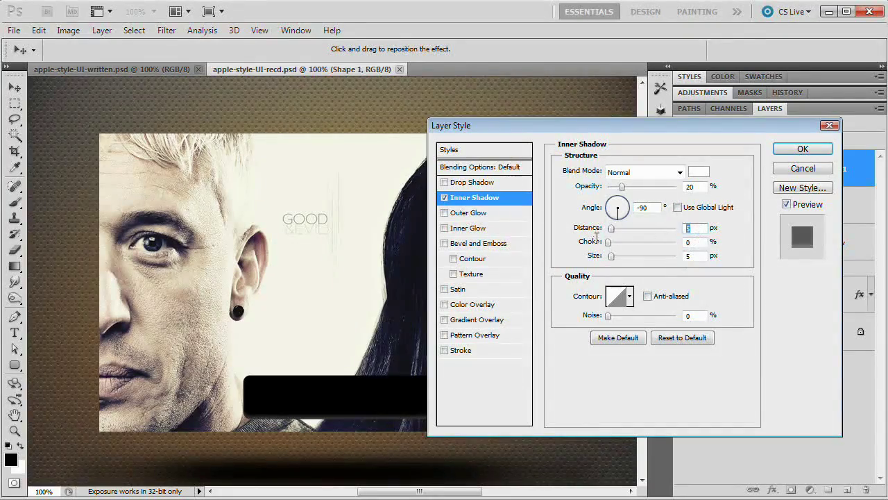
pyautogui.write('1')
pyautogui.moveTo(703, 259); pyautogui.dragTo(667, 262)
pyautogui.write('0')
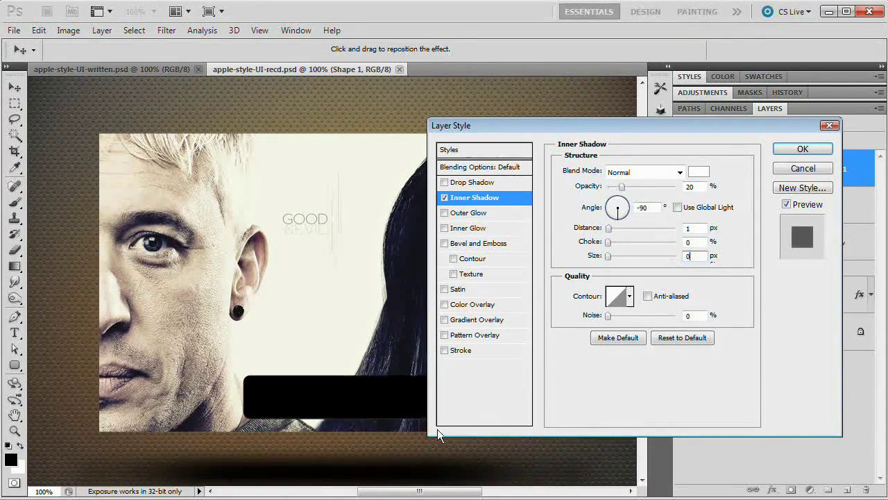
pyautogui.moveTo(567, 123); pyautogui.dragTo(546, 112)
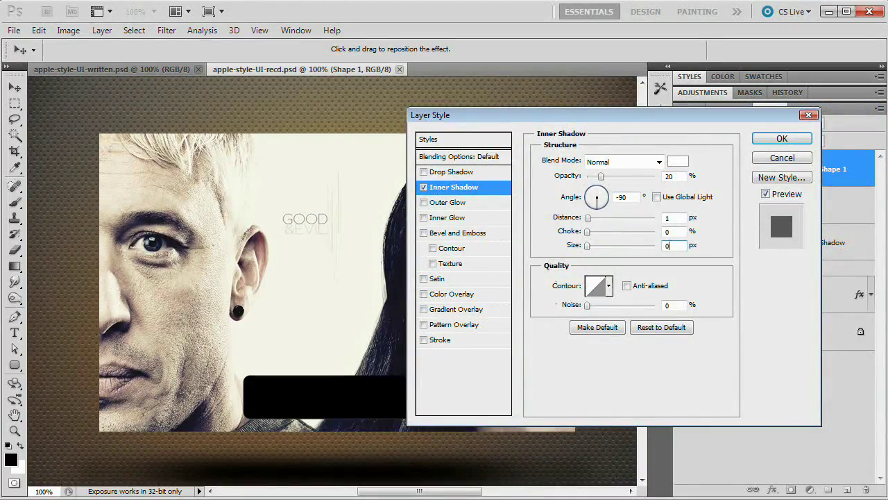
pyautogui.click(571, 118)
# Step: Add a black Outer Glow to the rounded rectangle with Normal blend mode and 50% opacity
pyautogui.click(424, 203)
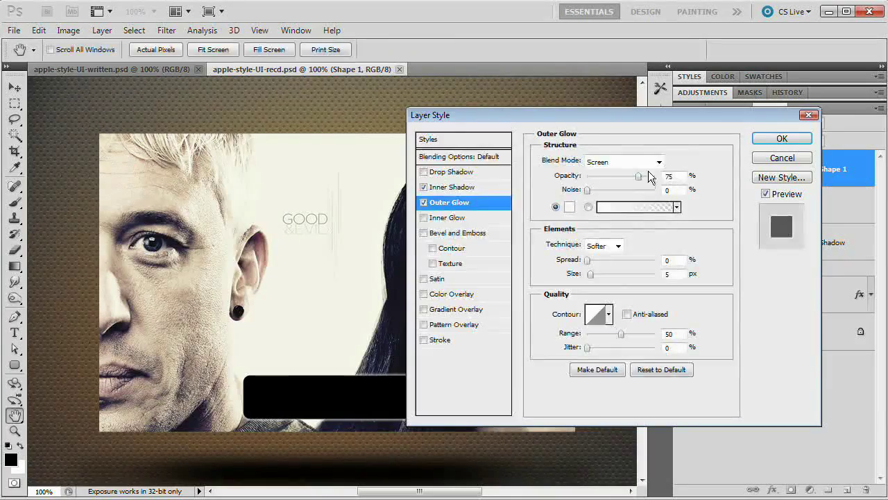
pyautogui.click(652, 167)
pyautogui.click(646, 175)
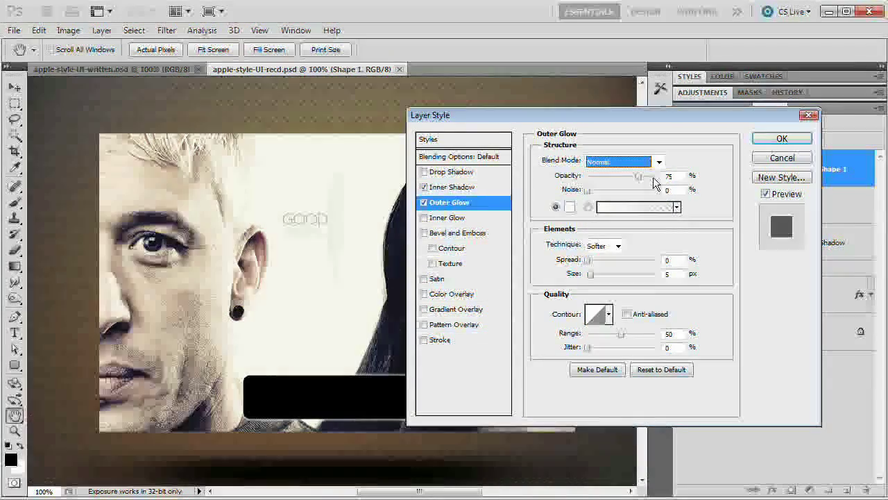
pyautogui.moveTo(638, 176); pyautogui.dragTo(621, 176)
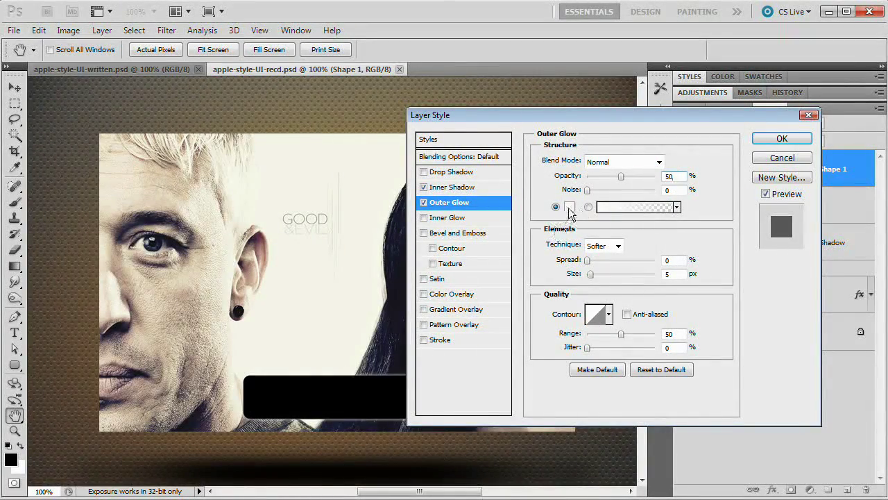
pyautogui.click(570, 207)
pyautogui.moveTo(553, 284); pyautogui.dragTo(440, 483)
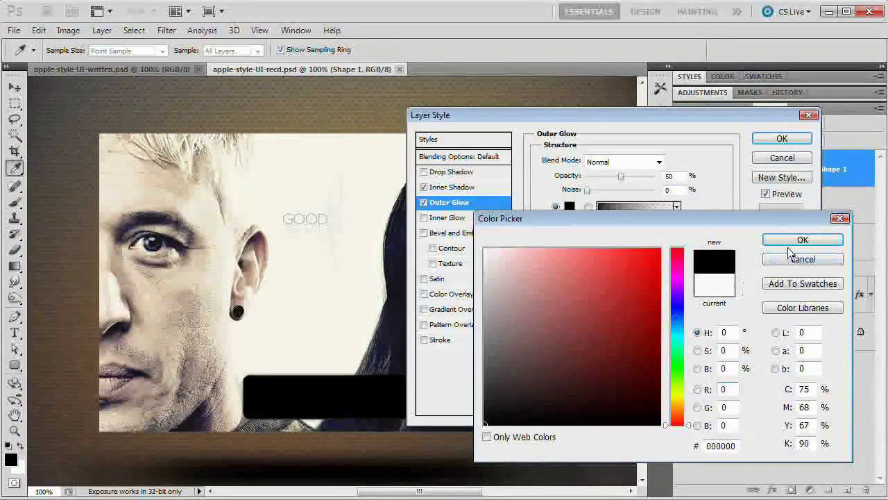
pyautogui.click(803, 240)
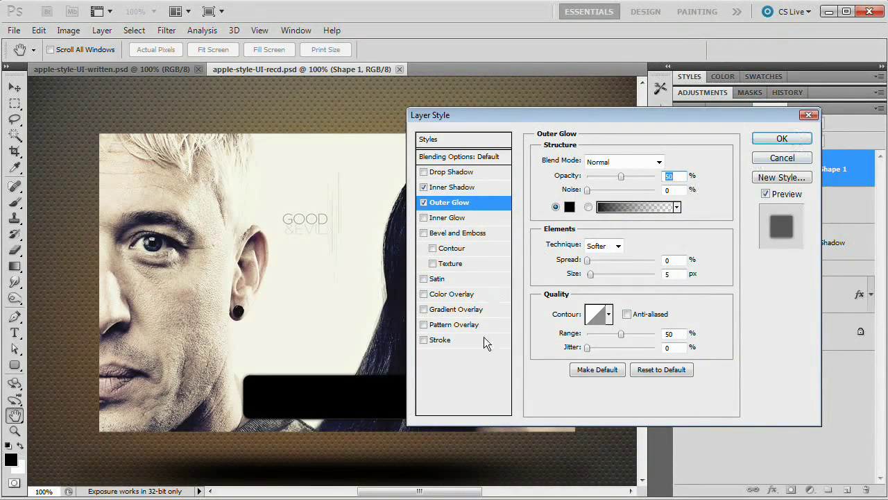
# Step: Add a Bevel and Emboss effect to the rounded rectangle with 250% depth and 0 px size
pyautogui.click(423, 233)
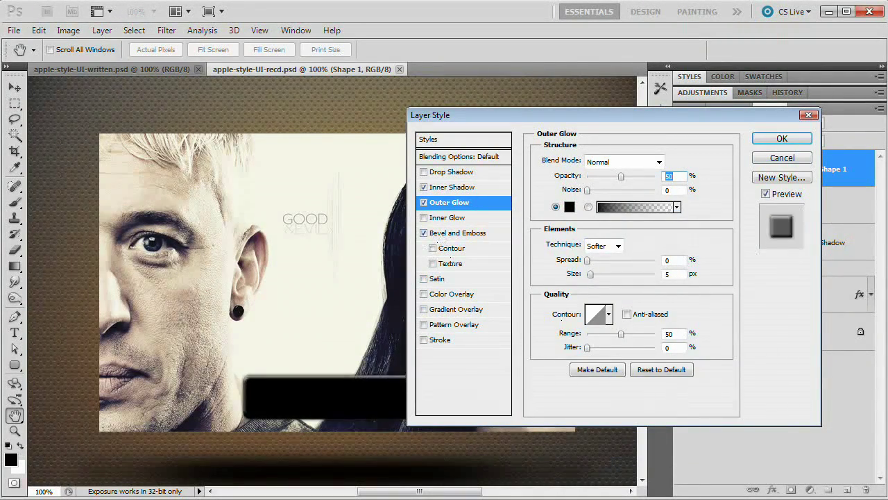
pyautogui.click(457, 232)
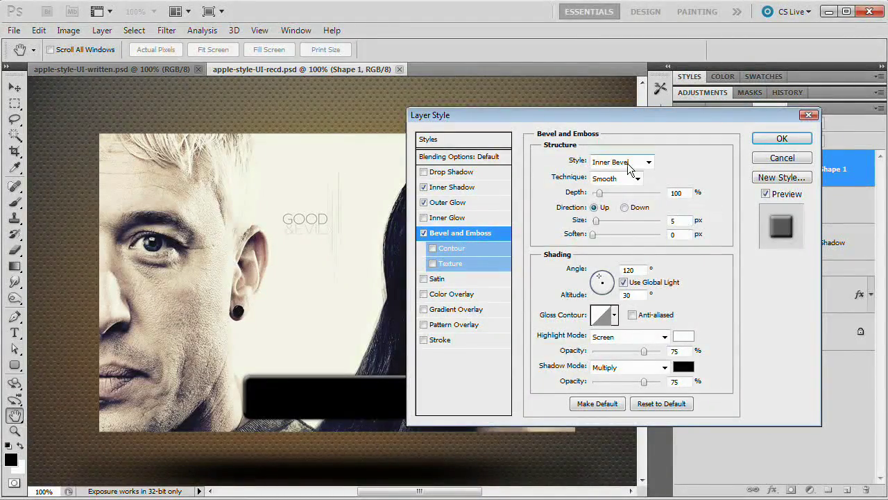
pyautogui.click(680, 193)
pyautogui.write('250')
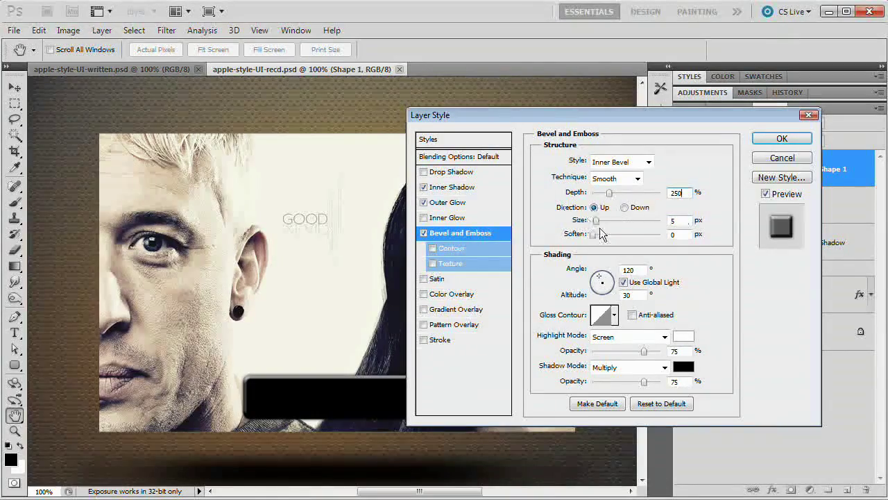
pyautogui.click(676, 220)
pyautogui.write('0')
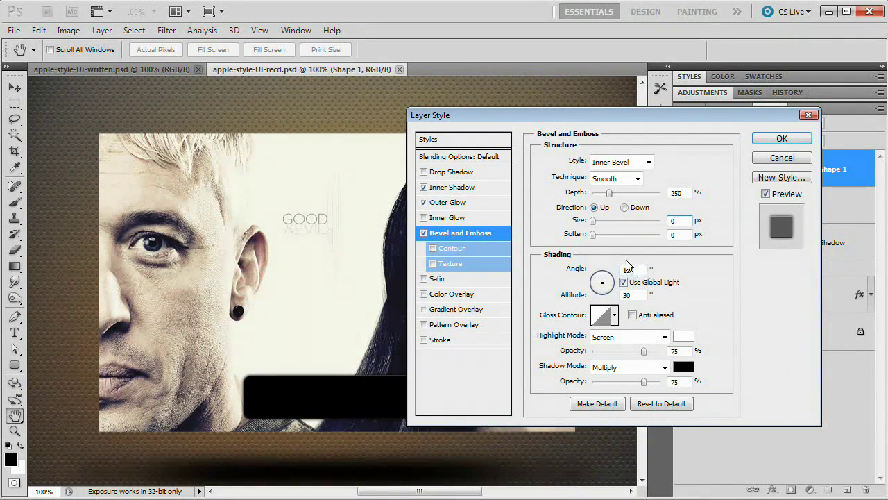
# Step: Set the bevel's shading altitude to 60° and its highlight opacity to 30%
pyautogui.doubleClick(635, 296)
pyautogui.hotkey('shift', 'Up')
pyautogui.hotkey('shift', 'Up')
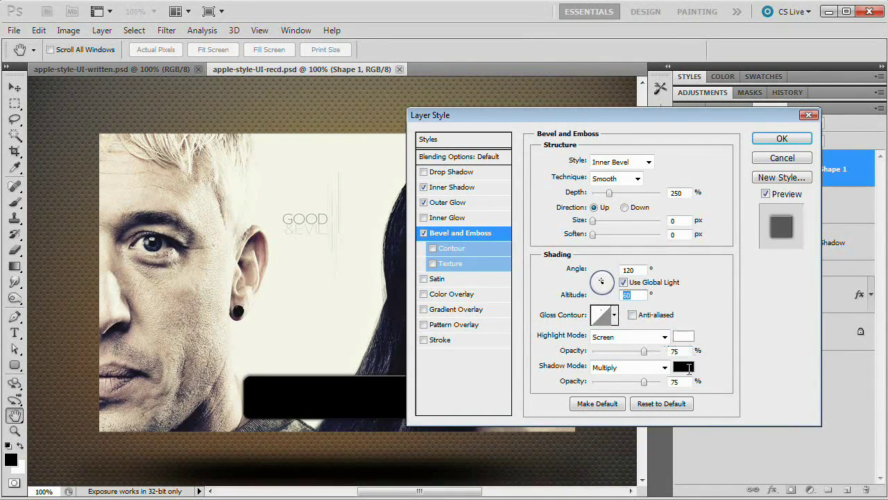
pyautogui.doubleClick(686, 349)
pyautogui.write('30')
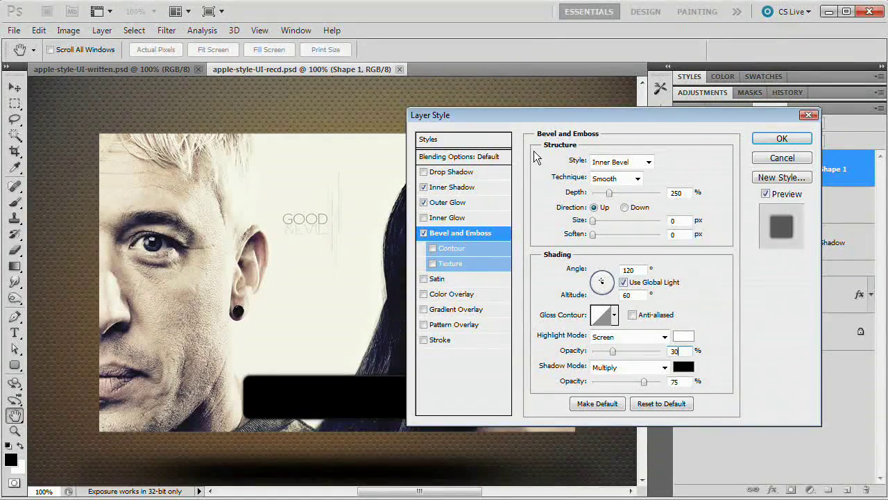
pyautogui.moveTo(528, 115); pyautogui.dragTo(634, 94)
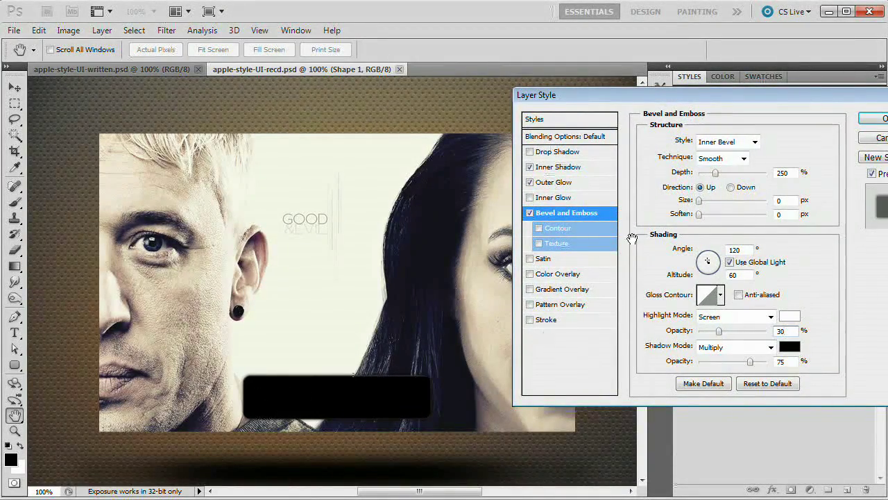
pyautogui.moveTo(706, 98); pyautogui.dragTo(489, 112)
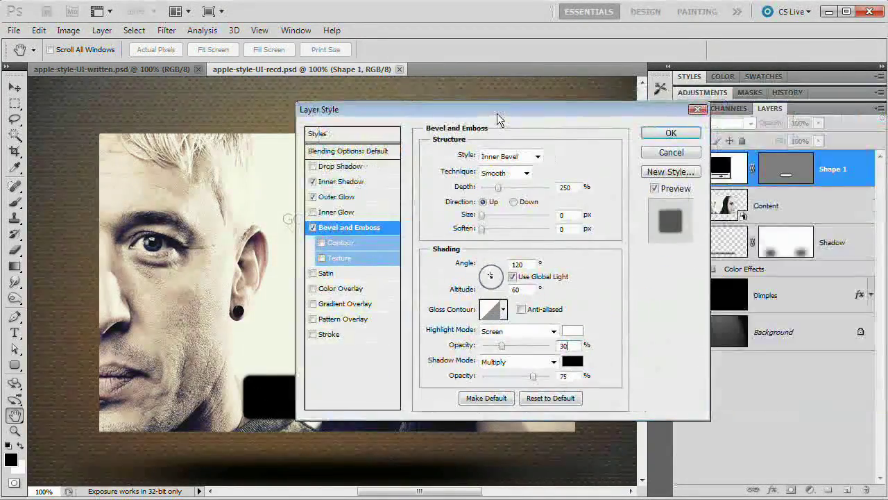
# Step: Apply the bar's layer style and draw a slim rounded rectangle with a 10 px radius along the lower part of the black bar
pyautogui.click(680, 134)
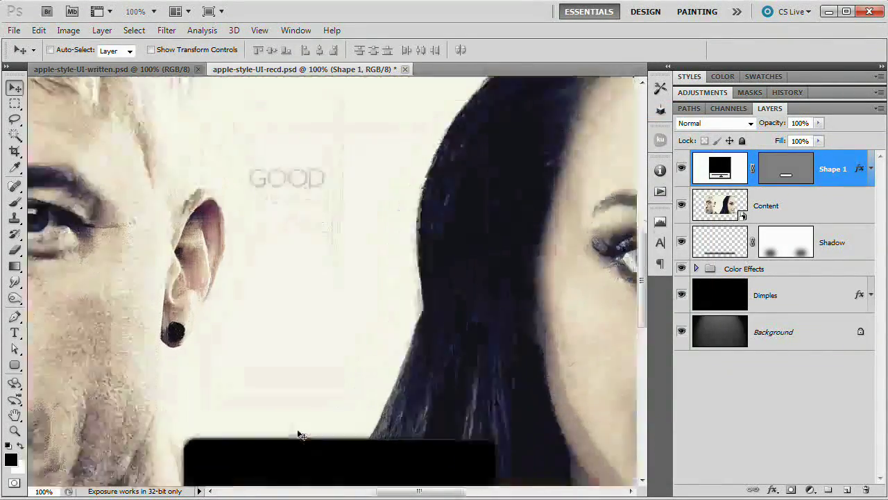
pyautogui.hotkey('ctrl', '+')
pyautogui.moveTo(298, 431); pyautogui.dragTo(291, 95)
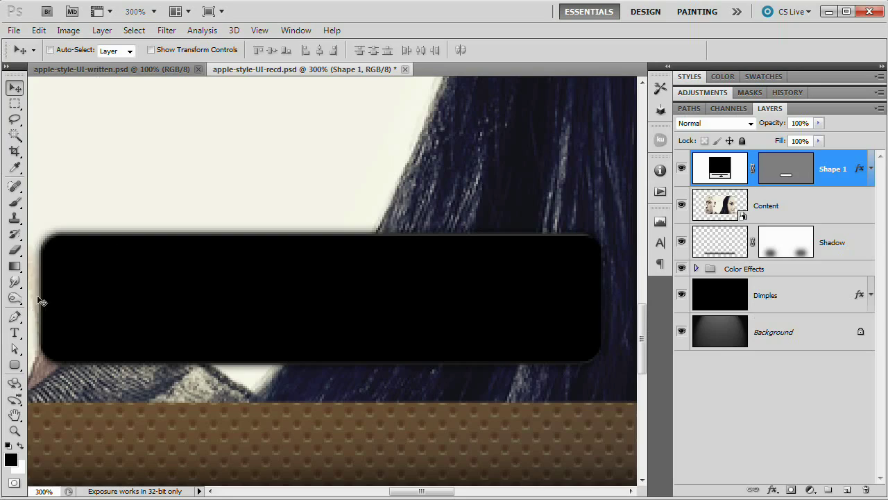
pyautogui.click(15, 364)
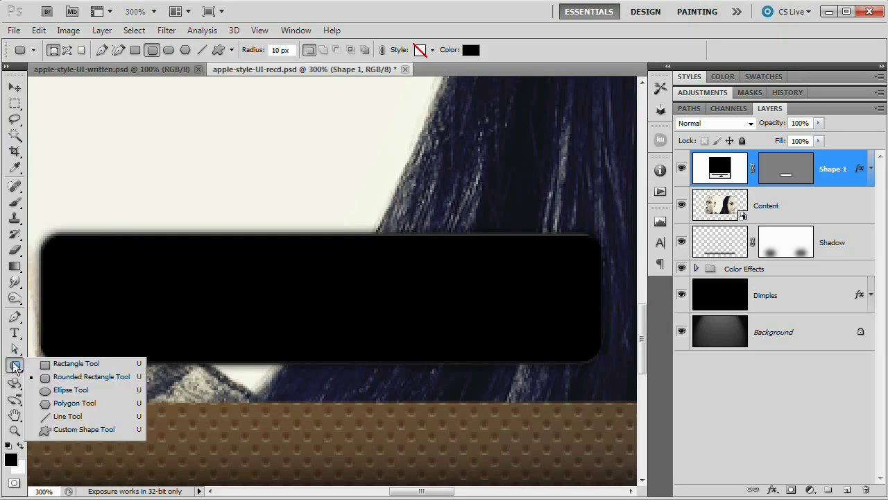
pyautogui.click(71, 376)
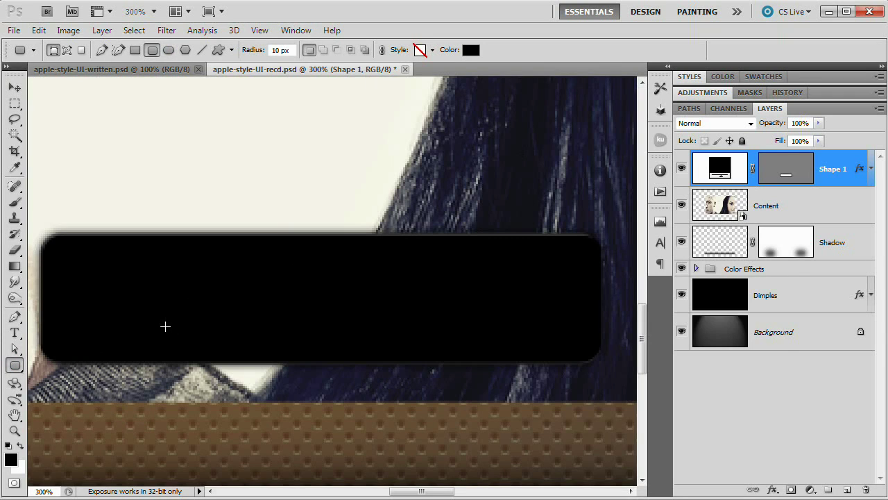
pyautogui.moveTo(120, 336); pyautogui.dragTo(489, 344)
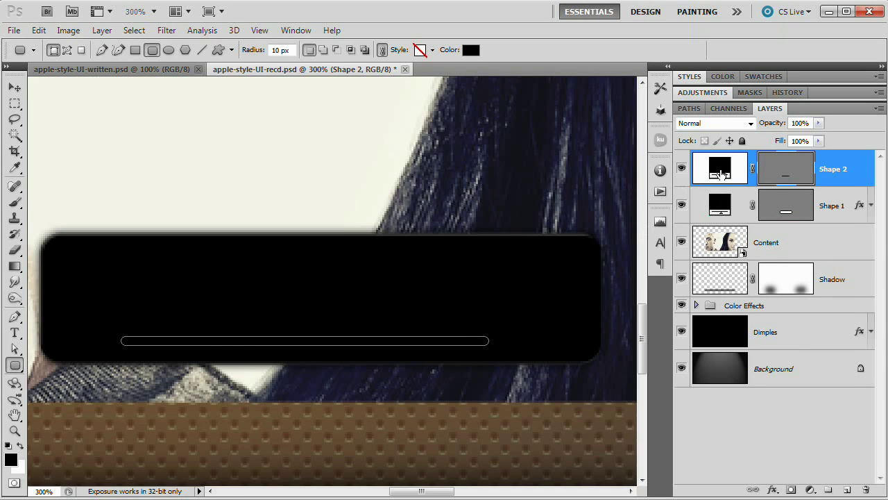
# Step: Set the slim rounded rectangle's fill color to #4c4c4c
pyautogui.doubleClick(727, 169)
pyautogui.moveTo(540, 236); pyautogui.dragTo(298, 148)
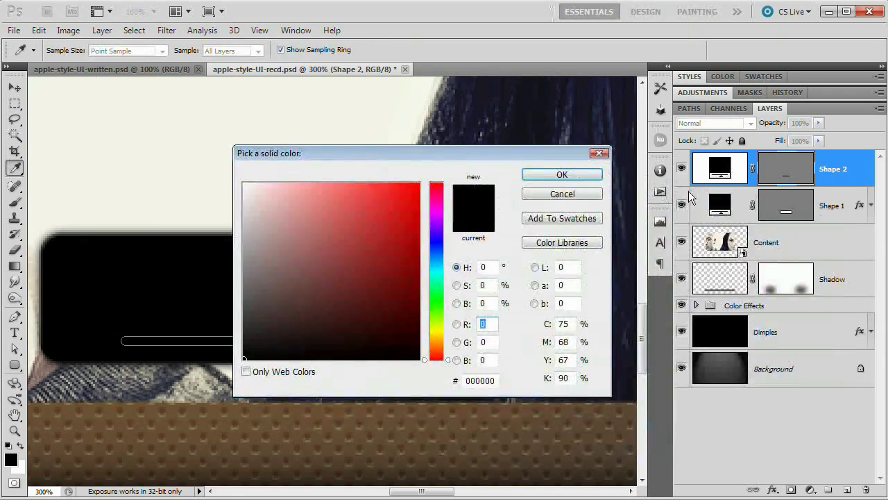
pyautogui.doubleClick(490, 381)
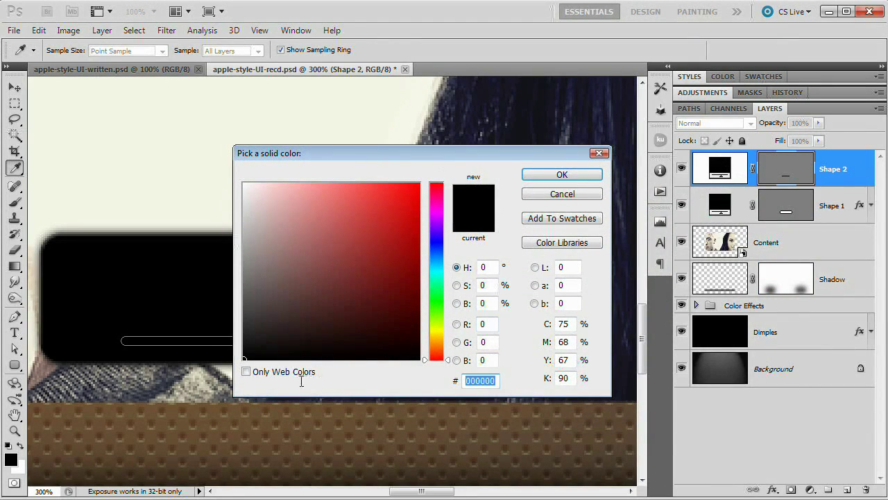
pyautogui.write('4c4')
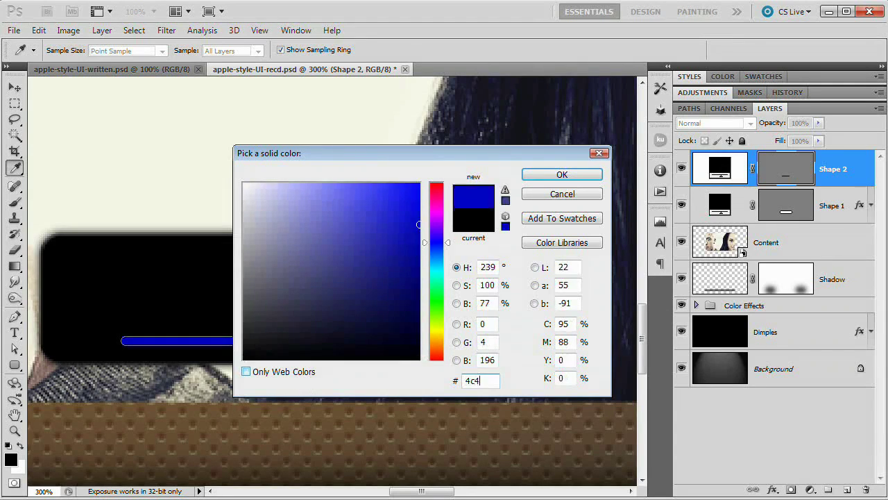
pyautogui.write('c4c')
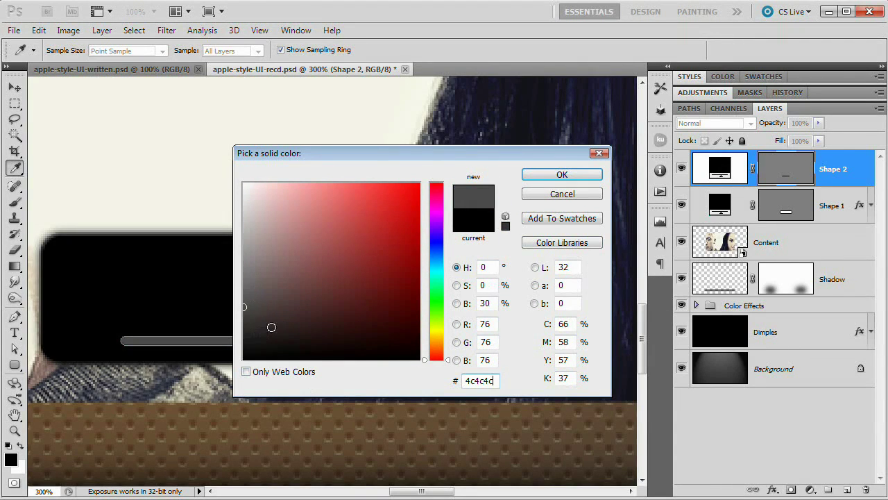
pyautogui.moveTo(489, 306); pyautogui.dragTo(455, 303)
pyautogui.click(562, 174)
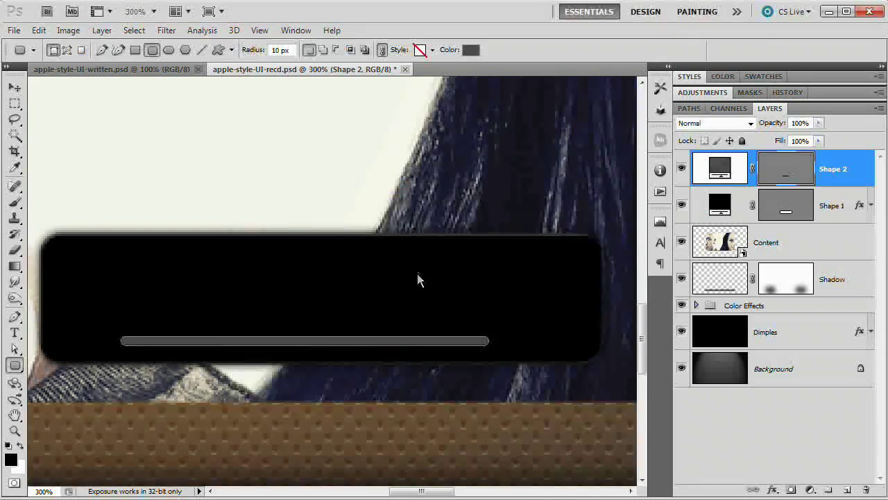
# Step: Center the slim rounded rectangle horizontally within the black bar and nudge it down about 2 px
pyautogui.keyDown('ctrl'); pyautogui.click(789, 212); pyautogui.keyUp('ctrl')
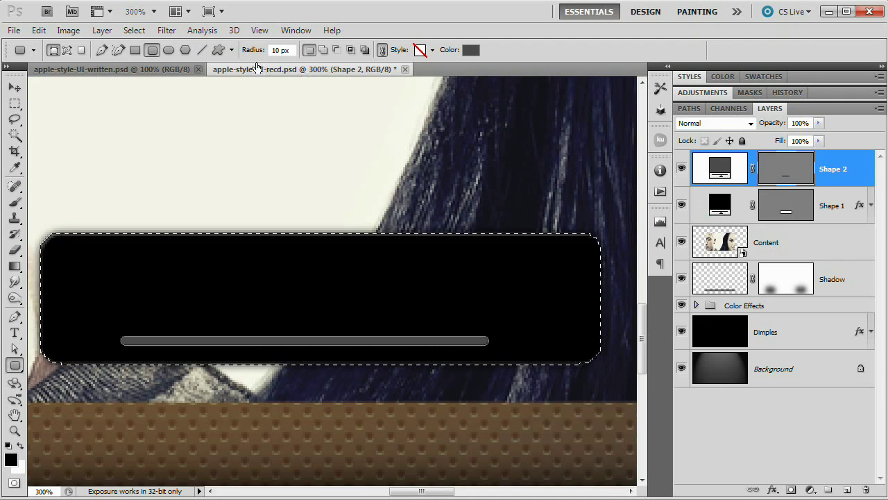
pyautogui.press('v')
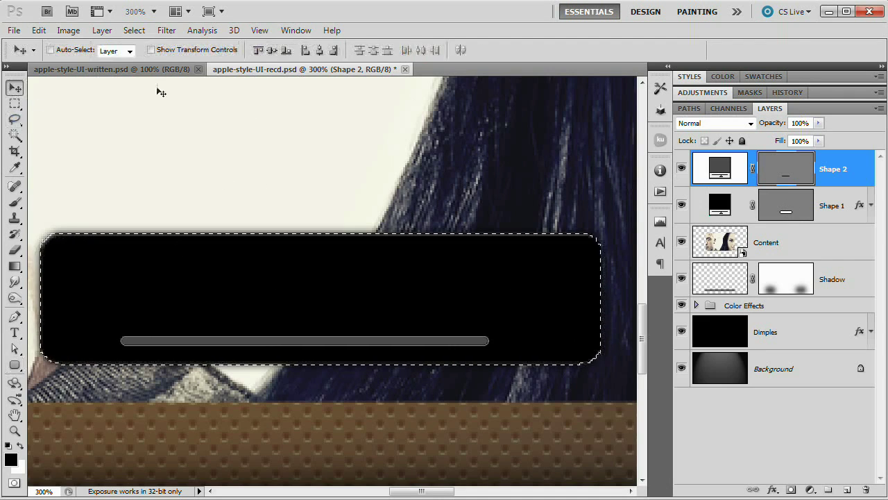
pyautogui.click(319, 50)
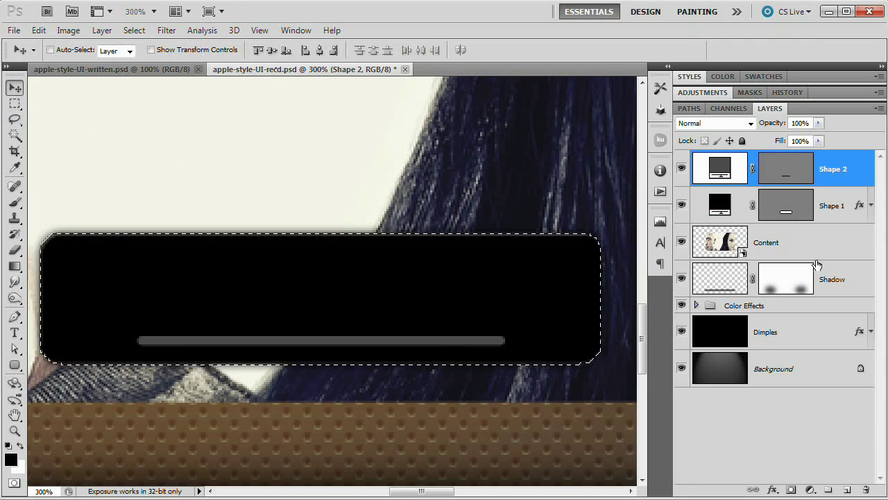
pyautogui.hotkey('ctrl', 'd')
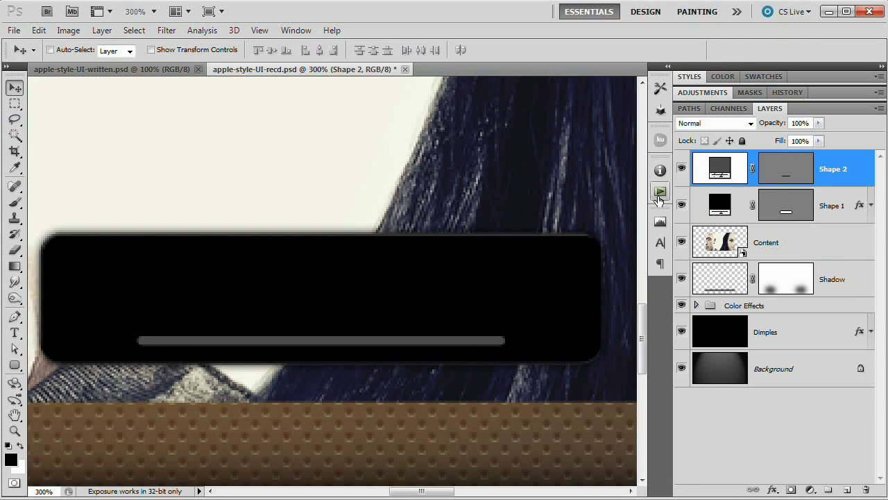
pyautogui.press('Down')
pyautogui.press('Down')
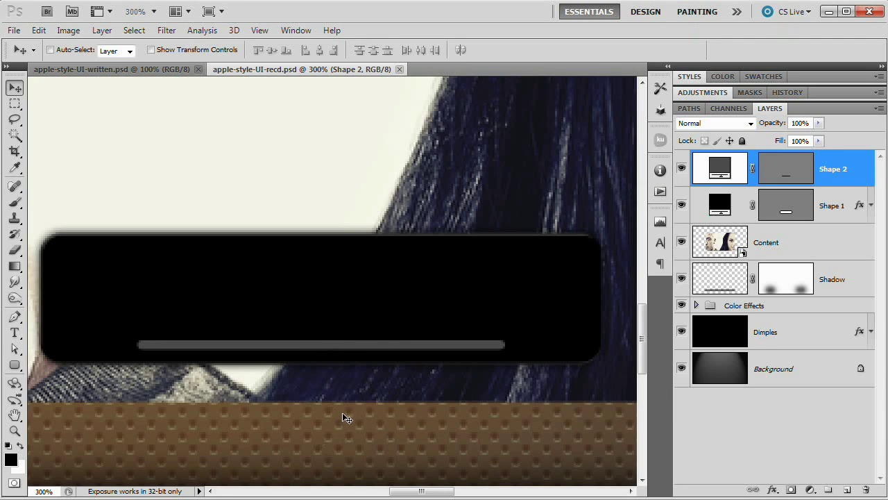
# Step: Add a Drop Shadow to the slim bar with Normal blend mode, 100% opacity and its own gray #4c4c4c as shadow color
pyautogui.click(110, 29)
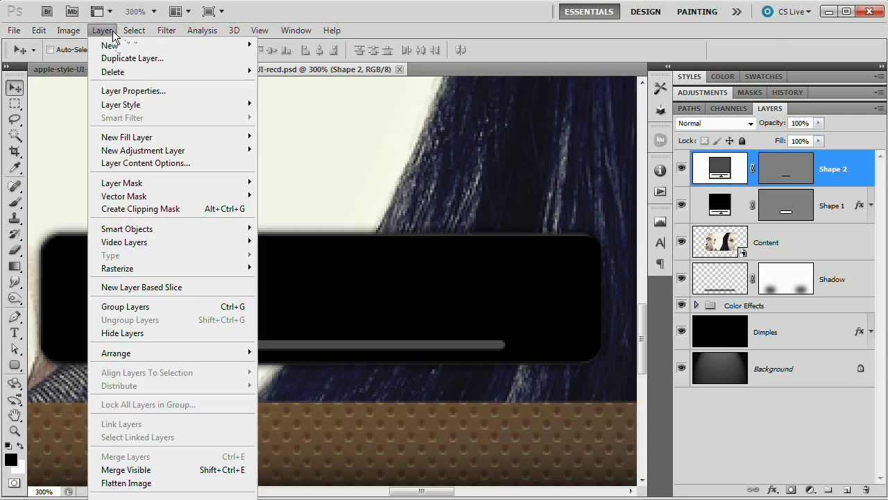
pyautogui.moveTo(149, 104)
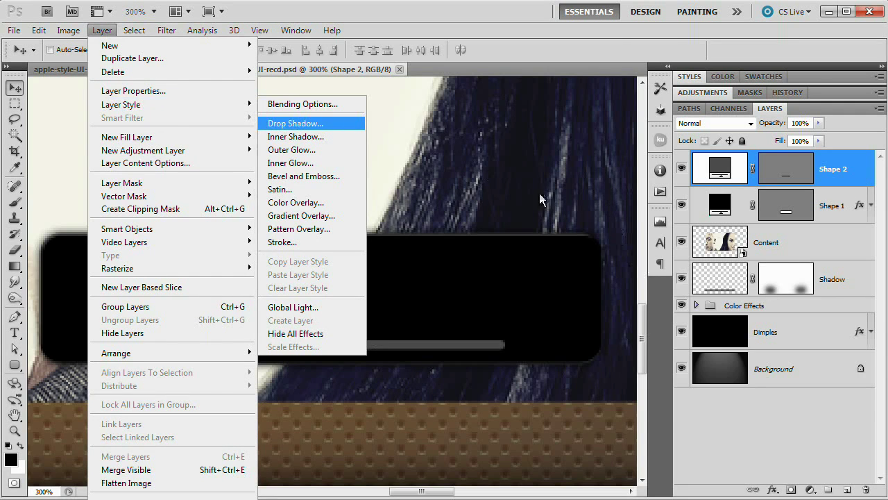
pyautogui.click(316, 124)
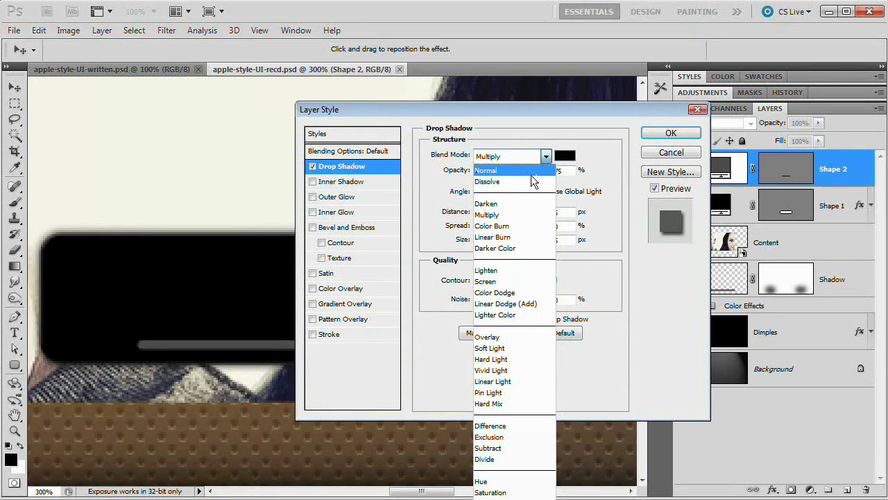
pyautogui.click(531, 173)
pyautogui.moveTo(531, 172); pyautogui.dragTo(547, 172)
pyautogui.click(564, 155)
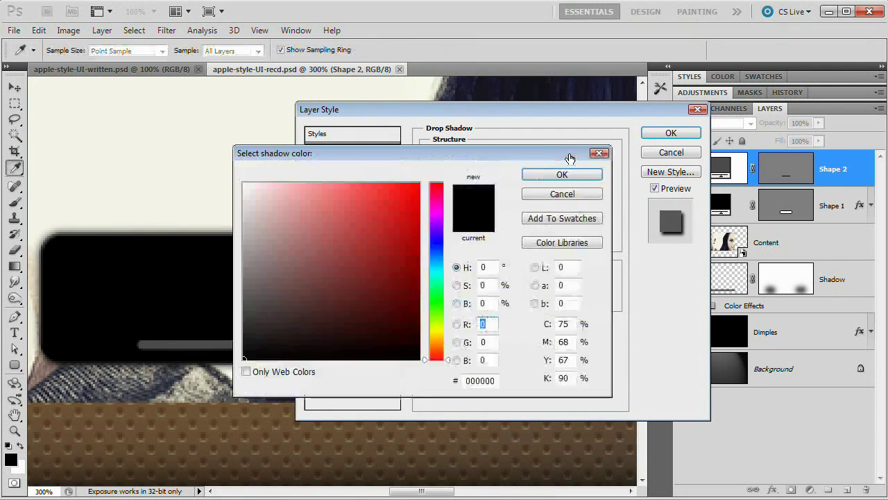
pyautogui.click(176, 341)
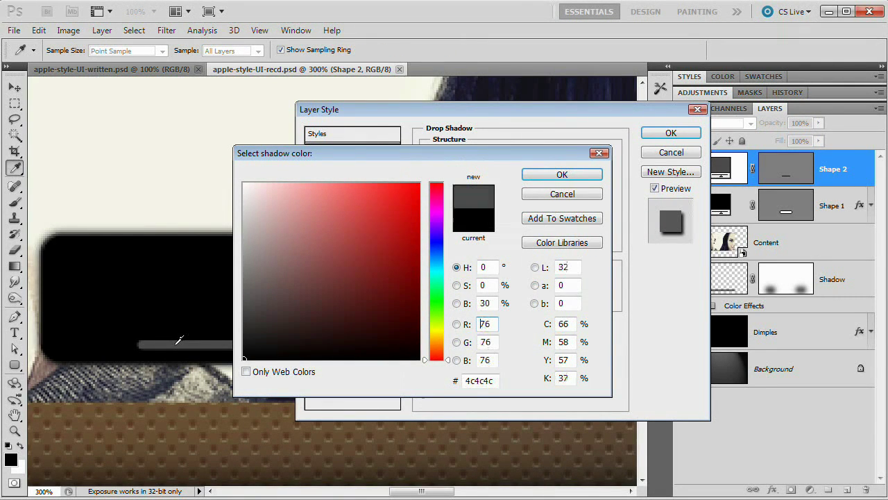
pyautogui.click(579, 178)
# Step: Set the Drop Shadow's angle to 90° without global light, its distance to 1 px and its size to 0 px
pyautogui.moveTo(469, 109); pyautogui.dragTo(592, 97)
pyautogui.click(646, 178)
pyautogui.doubleClick(611, 179)
pyautogui.write('90')
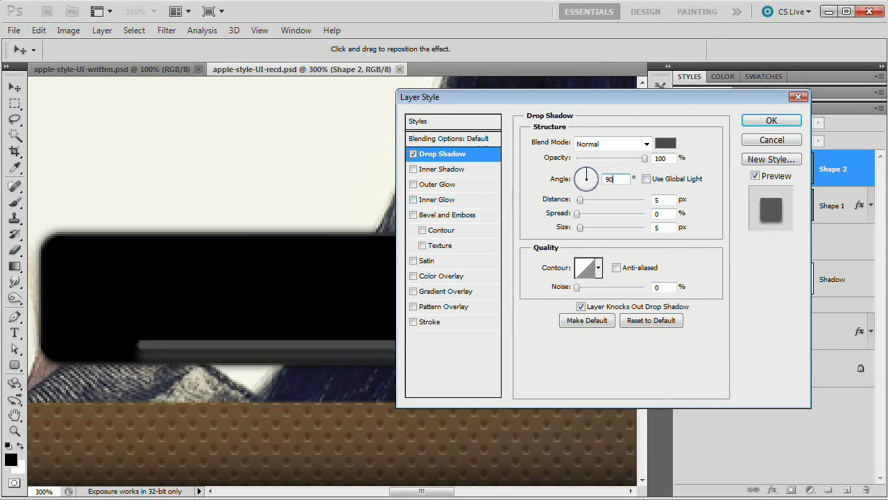
pyautogui.press('Tab')
pyautogui.write('1')
pyautogui.write('0')
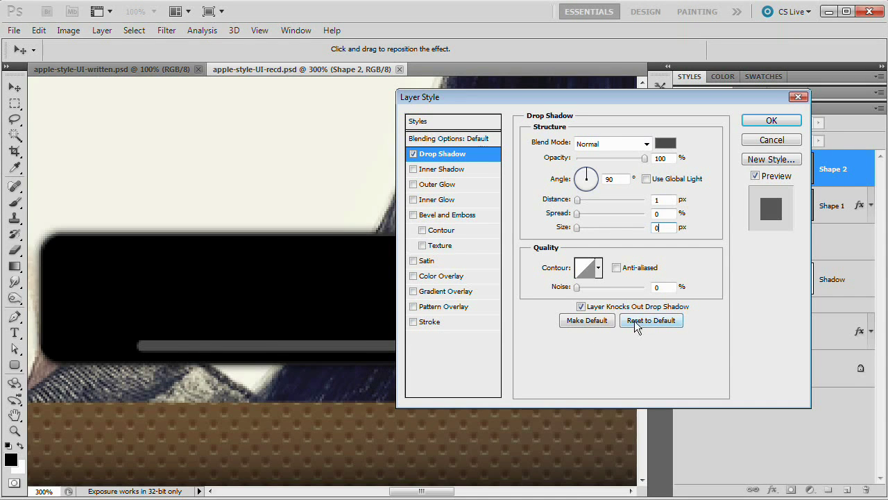
pyautogui.click(777, 122)
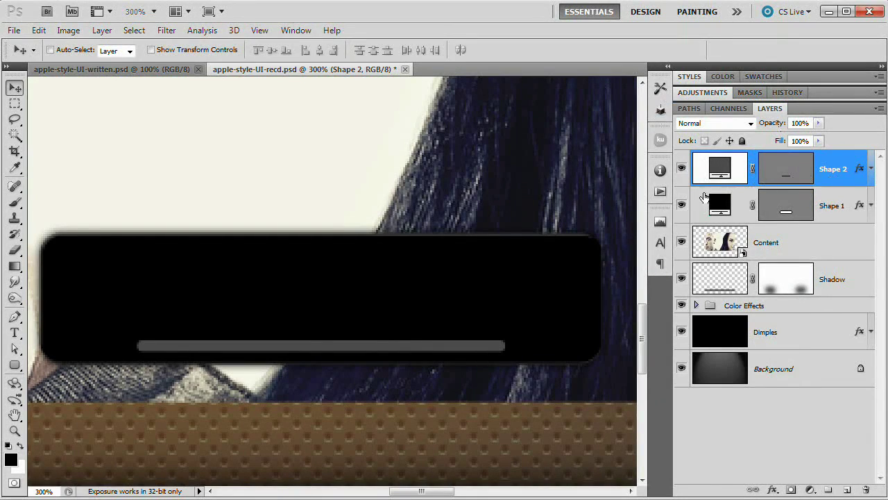
# Step: Duplicate the slim gray bar layer and clear the layer style from the copy
pyautogui.hotkey('ctrl', 'j')
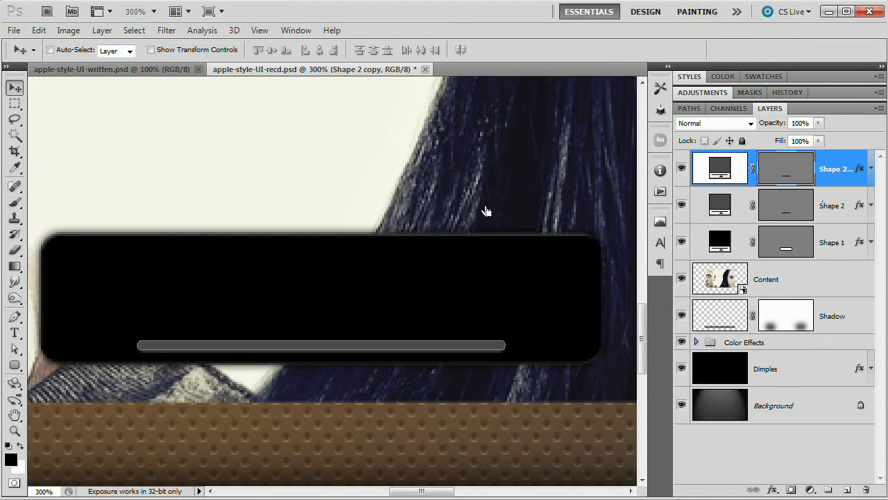
pyautogui.click(102, 34)
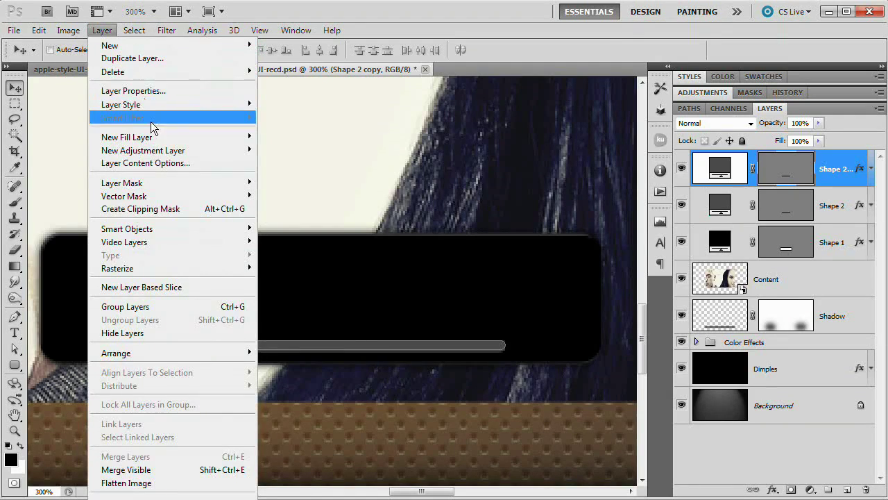
pyautogui.moveTo(154, 104)
pyautogui.click(317, 288)
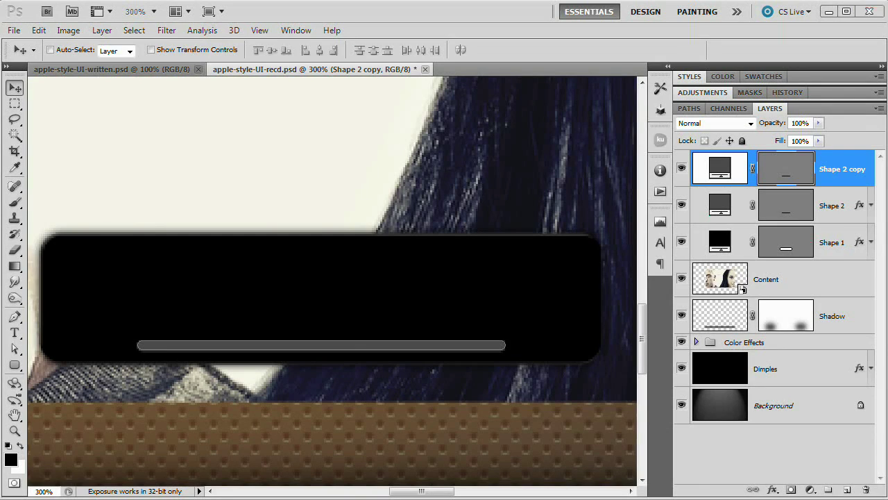
# Step: Shorten the duplicated bar to about two thirds of its length by moving its right-end anchor points left with the Direct Selection Tool
pyautogui.press('a')
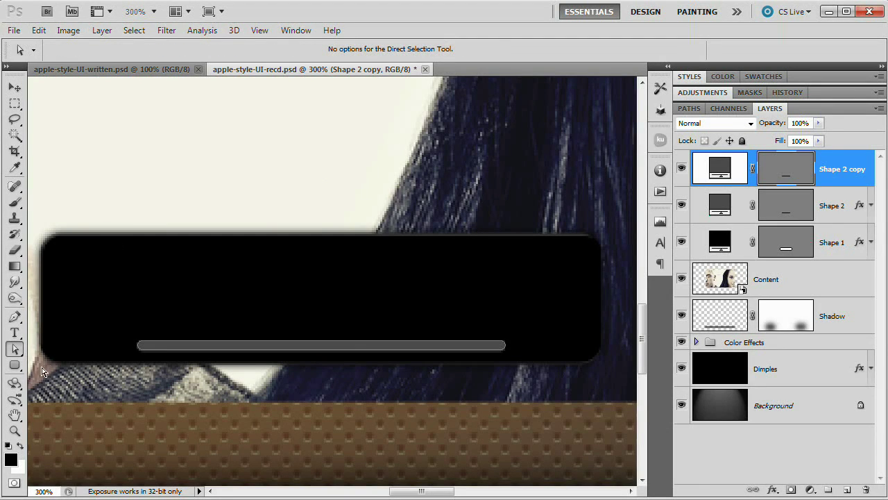
pyautogui.click(15, 349)
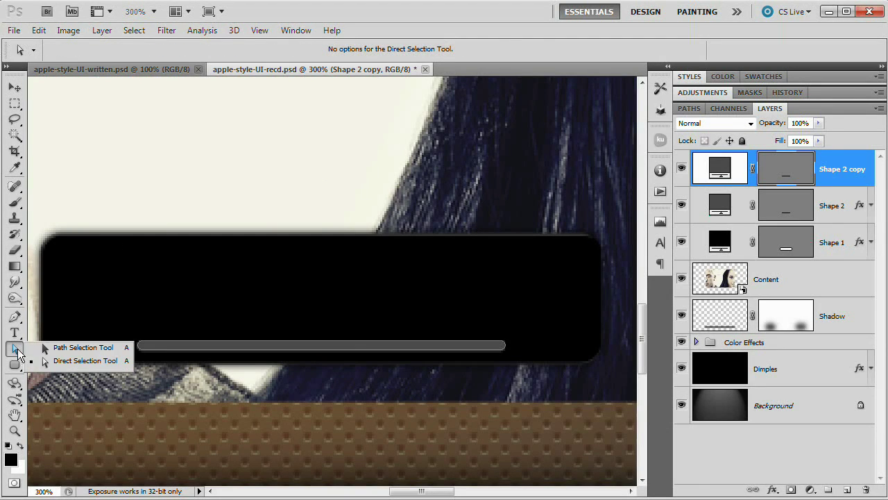
pyautogui.click(77, 360)
pyautogui.click(802, 174)
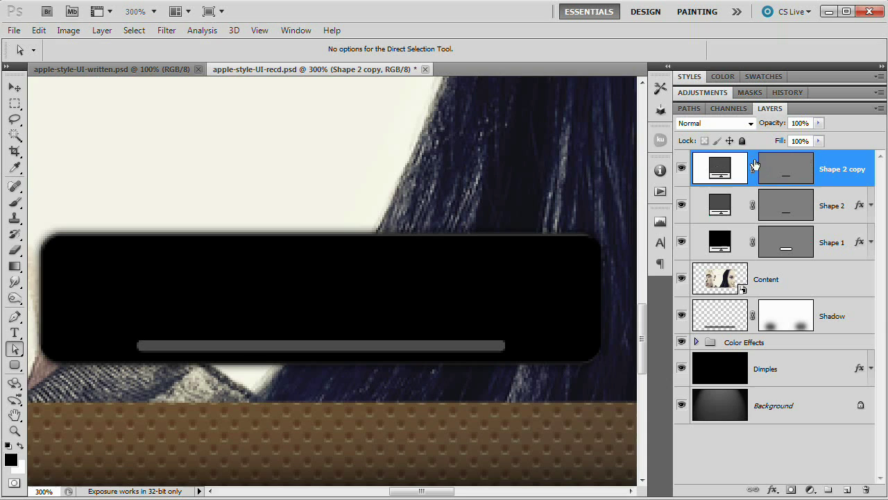
pyautogui.click(780, 174)
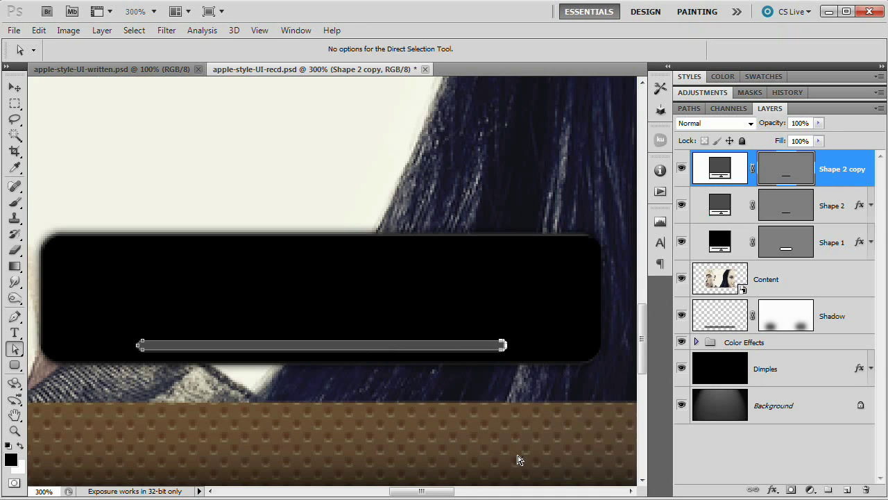
pyautogui.hotkey('shift', 'Left')
pyautogui.hotkey('shift', 'Left')
pyautogui.hotkey('shift', 'Left')
pyautogui.hotkey('shift', 'Left')
pyautogui.hotkey('shift', 'Left')
pyautogui.hotkey('shift', 'Left')
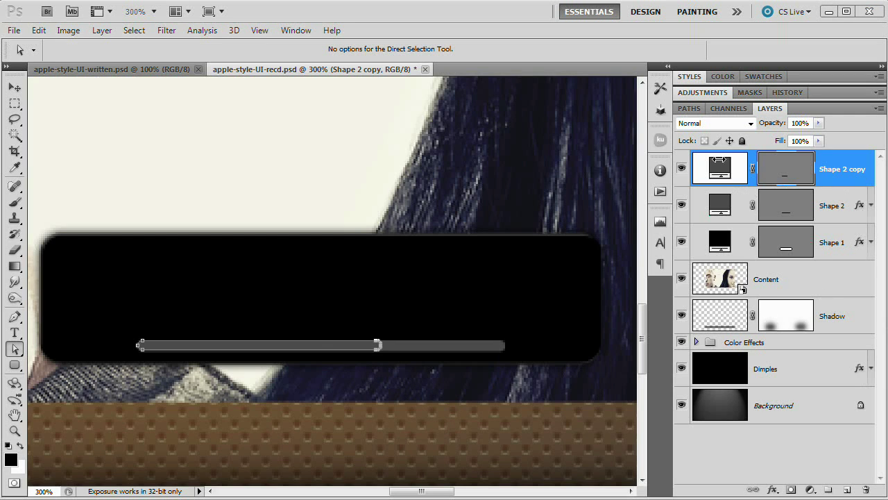
# Step: Add a Gradient Overlay to the shortened bar copy and open its gradient for editing
pyautogui.click(102, 30)
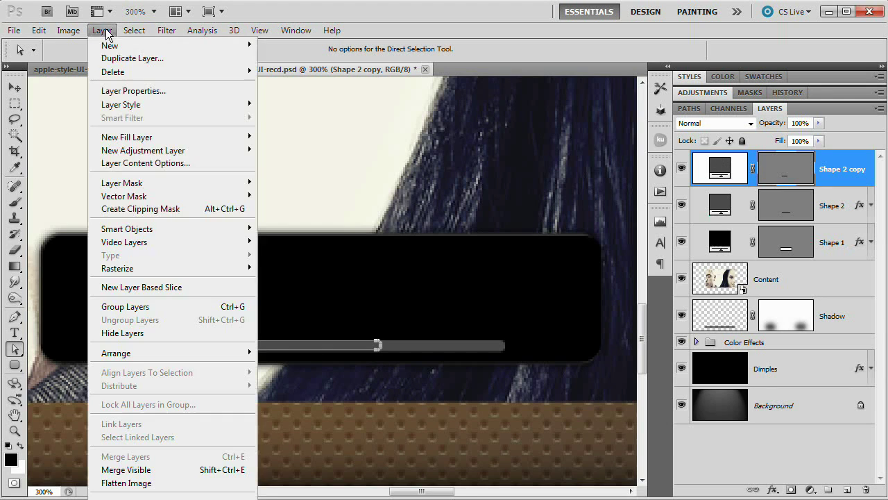
pyautogui.moveTo(174, 104)
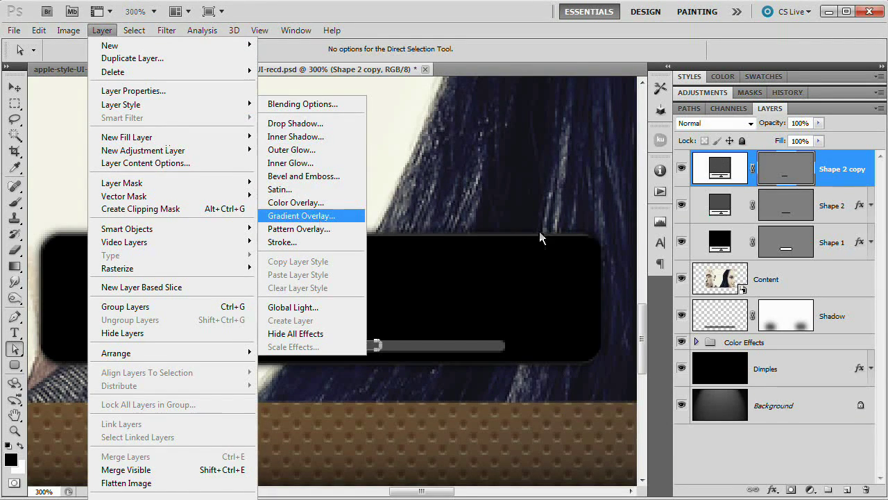
pyautogui.click(316, 216)
pyautogui.moveTo(557, 97); pyautogui.dragTo(620, 99)
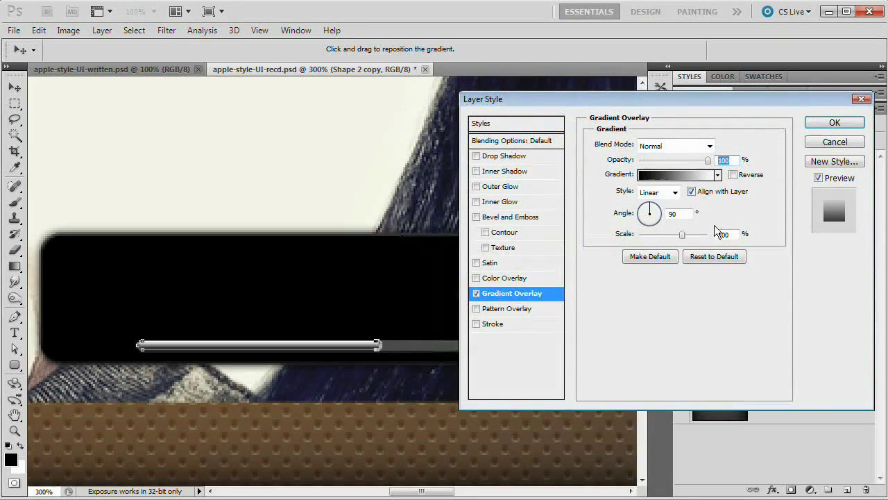
pyautogui.click(689, 175)
pyautogui.moveTo(694, 195); pyautogui.dragTo(295, 65)
pyautogui.moveTo(450, 66); pyautogui.dragTo(616, 25)
# Step: Set the gradient's end stop to #4c4c4c, leaving the start stop black, and apply the overlay
pyautogui.click(460, 340)
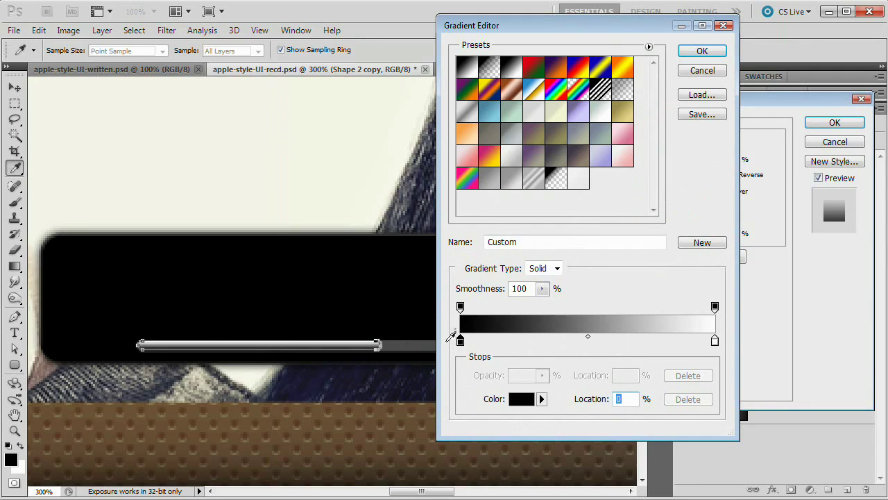
pyautogui.click(715, 341)
pyautogui.doubleClick(715, 340)
pyautogui.click(479, 380)
pyautogui.doubleClick(481, 383)
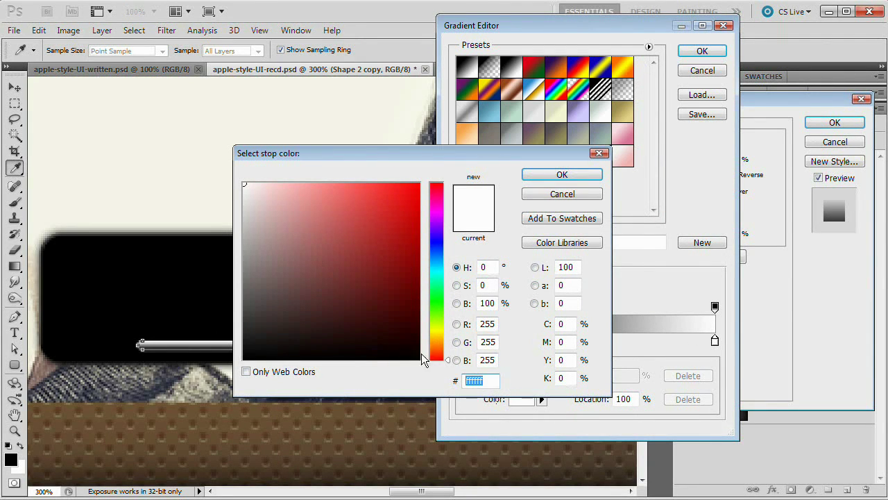
pyautogui.write('4c4c4c')
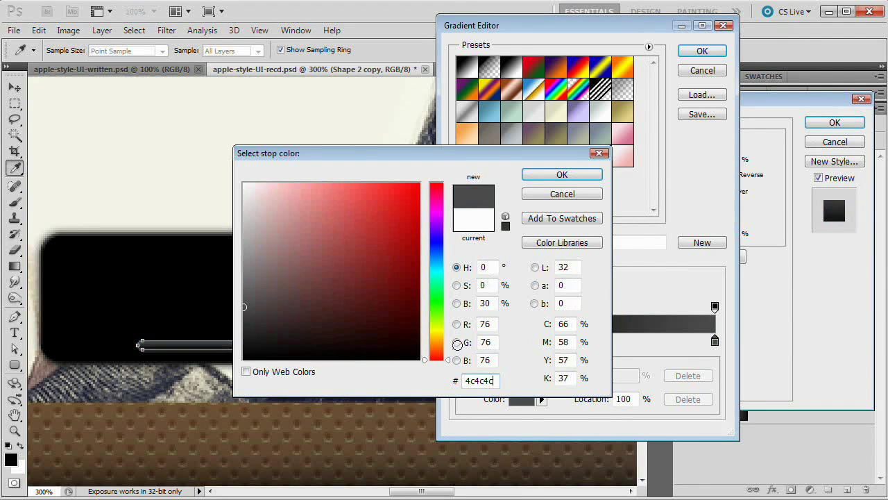
pyautogui.click(559, 175)
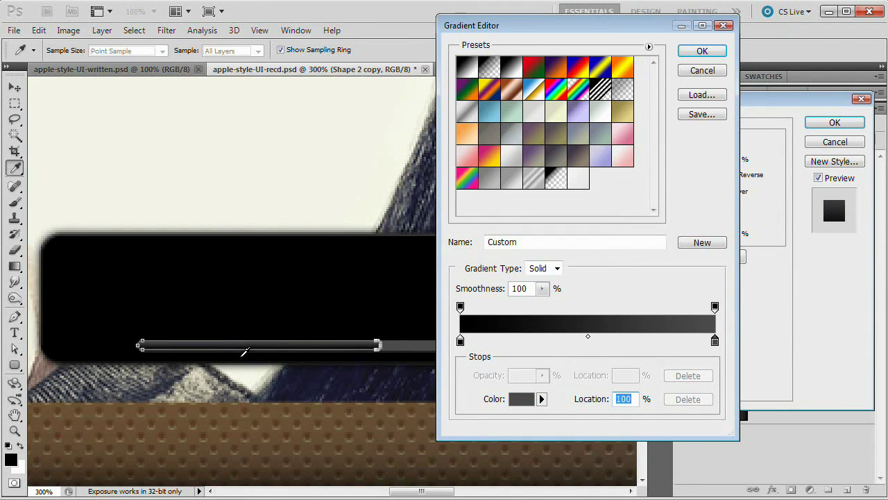
pyautogui.click(701, 52)
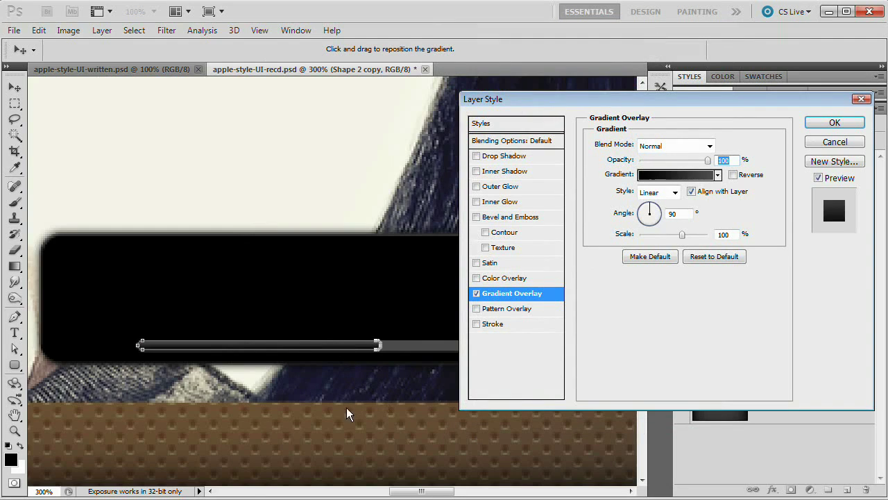
pyautogui.click(842, 127)
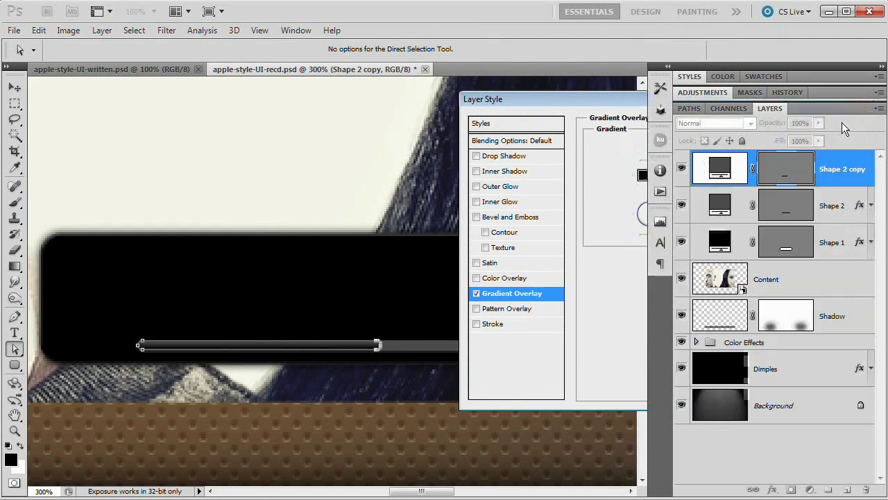
# Step: Duplicate the gradient-filled bar and shorten the copy to a little over half its length by moving its right-end anchor points left
pyautogui.click(721, 207)
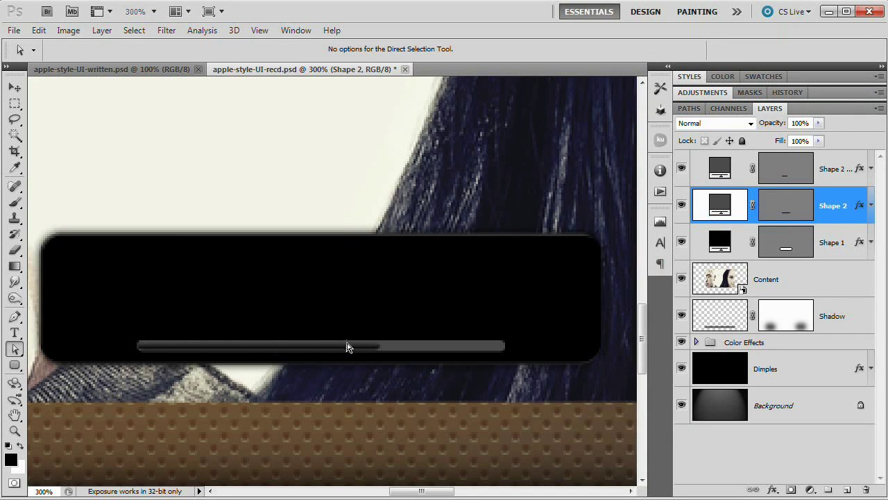
pyautogui.click(716, 164)
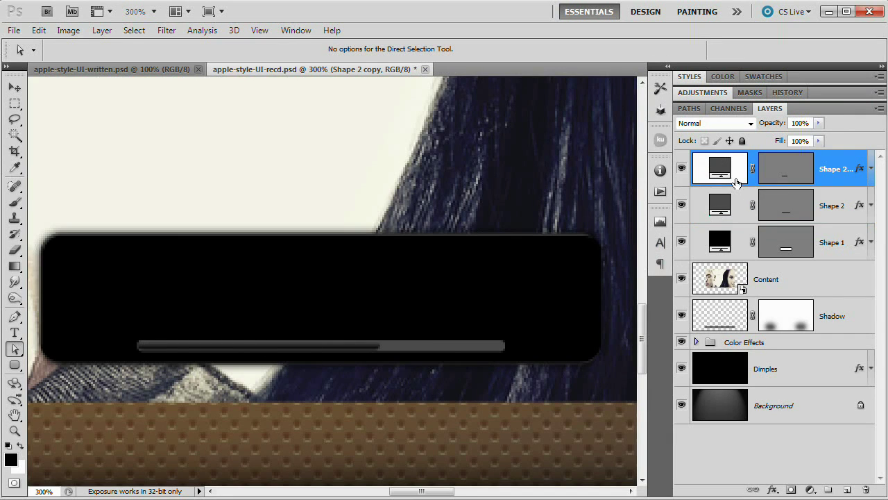
pyautogui.hotkey('ctrl', 'j')
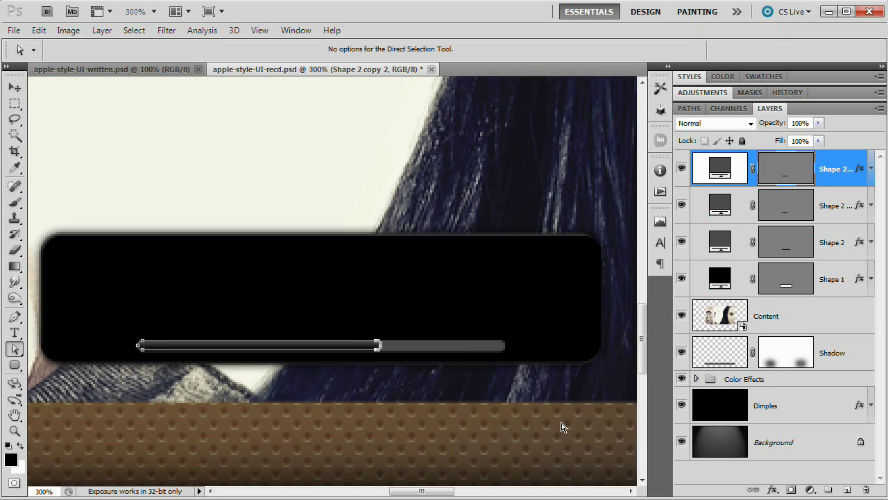
pyautogui.hotkey('shift', 'Left')
pyautogui.hotkey('shift', 'Left')
pyautogui.hotkey('shift', 'Left')
pyautogui.hotkey('shift', 'Left')
pyautogui.hotkey('shift', 'Left')
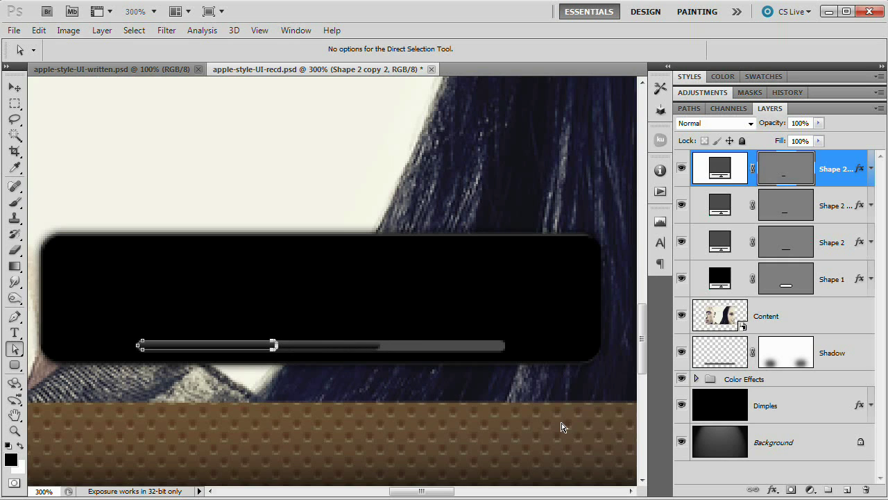
# Step: Open the Gradient Overlay settings of the shortest bar's layer, keeping the bar visible beside the dialog
pyautogui.click(871, 169)
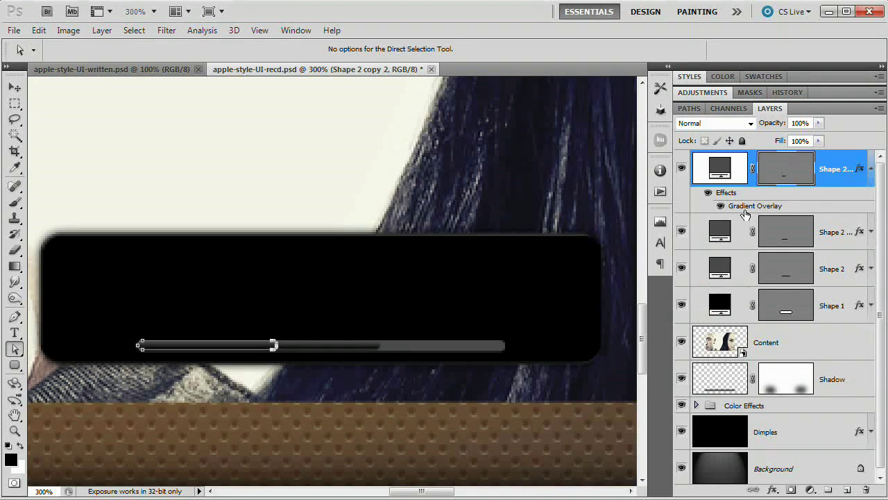
pyautogui.click(872, 170)
pyautogui.click(872, 170)
pyautogui.click(872, 171)
pyautogui.click(872, 170)
pyautogui.doubleClick(743, 207)
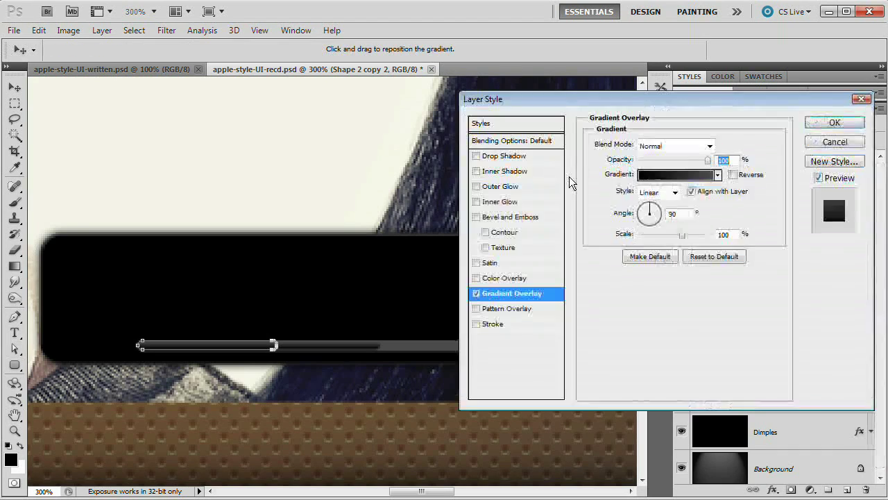
pyautogui.moveTo(613, 102); pyautogui.dragTo(459, 114)
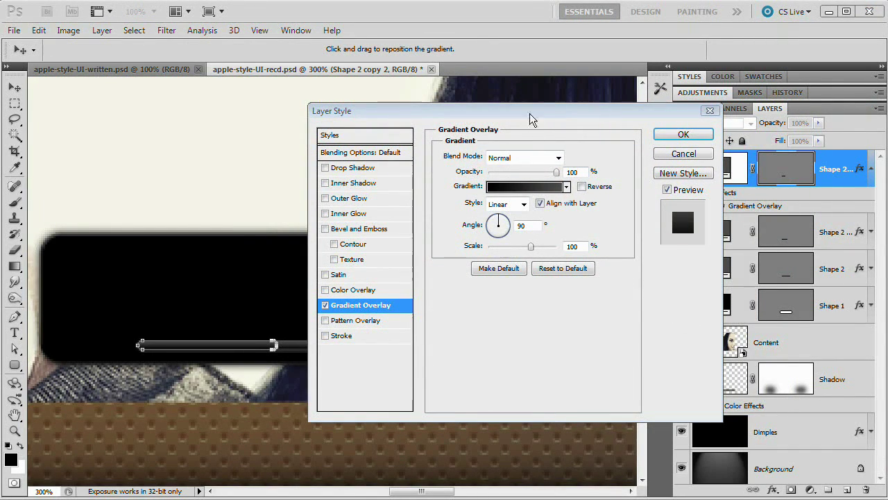
pyautogui.moveTo(531, 118); pyautogui.dragTo(557, 159)
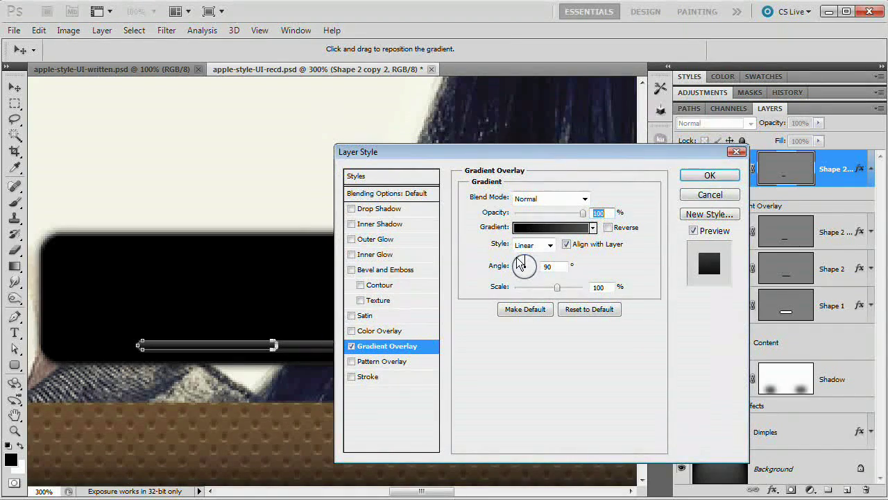
# Step: Set the start stop of the shortest bar's gradient to blue #2259e5
pyautogui.click(556, 234)
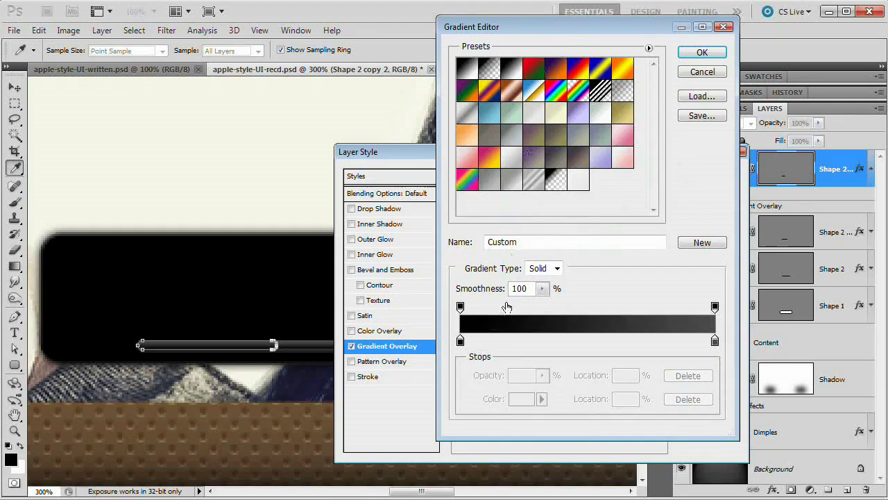
pyautogui.doubleClick(460, 341)
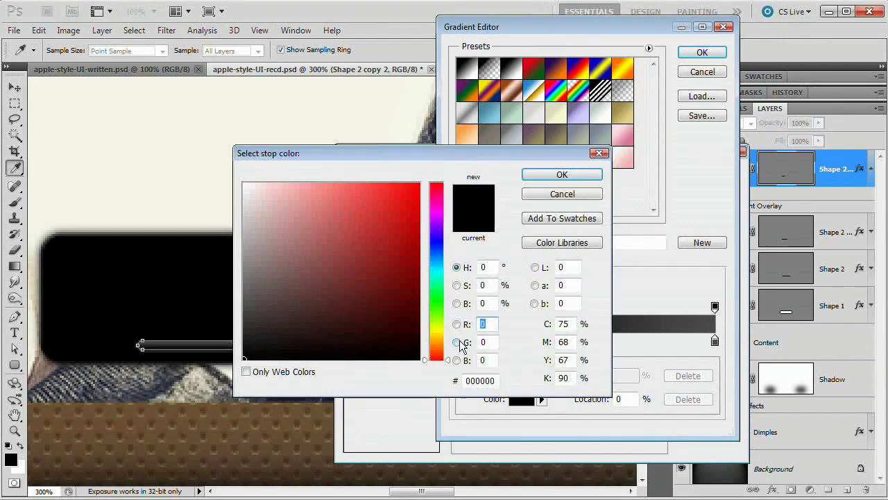
pyautogui.moveTo(495, 157); pyautogui.dragTo(384, 130)
pyautogui.doubleClick(380, 354)
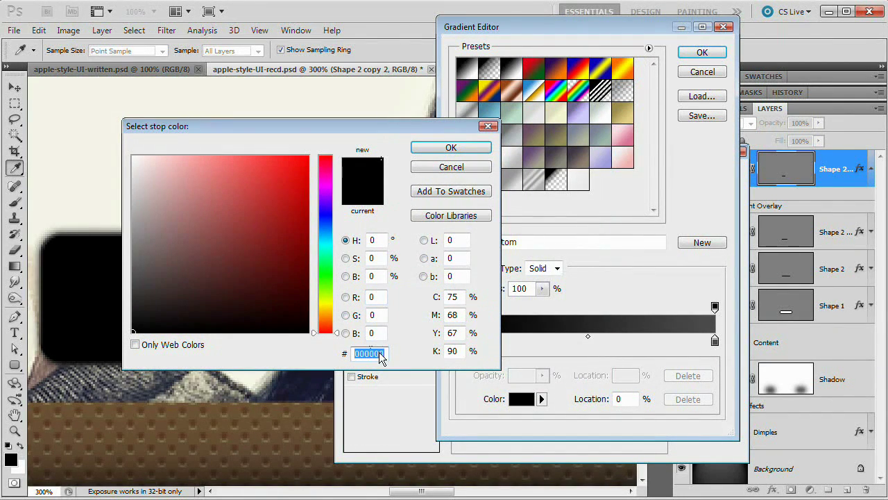
pyautogui.write('23259')
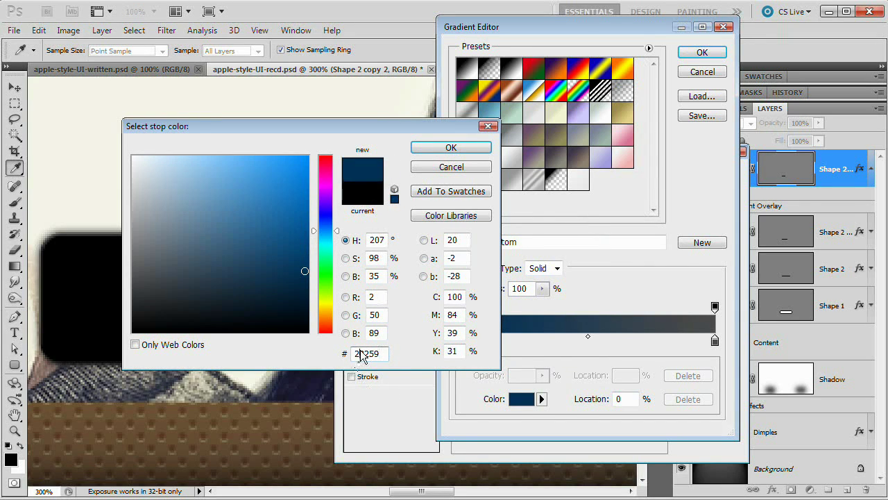
pyautogui.press('BackSpace')
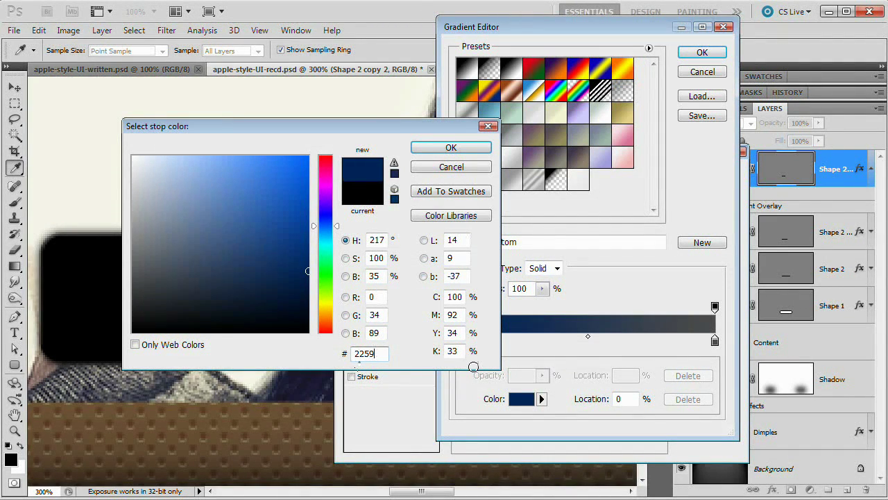
pyautogui.write('e5')
pyautogui.click(462, 148)
# Step: Set the gradient's end stop to light blue #8fb5fa, apply the overlay and collapse the layer's effects list
pyautogui.click(714, 340)
pyautogui.doubleClick(714, 340)
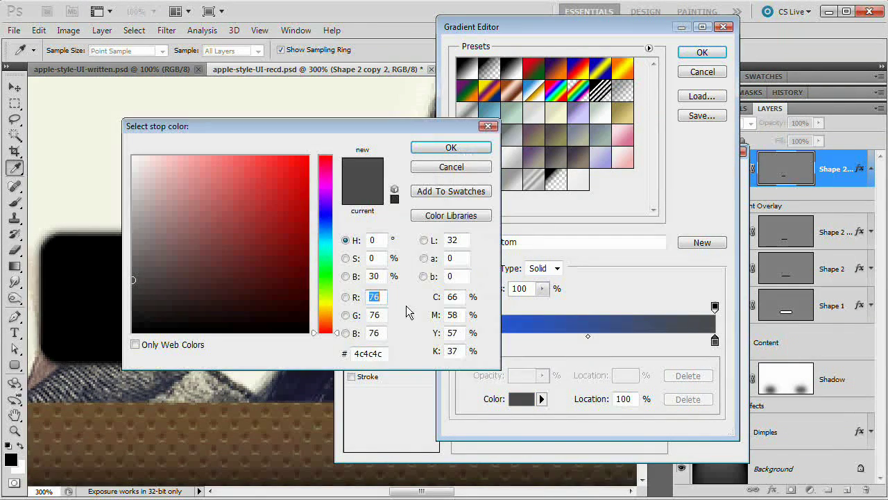
pyautogui.doubleClick(382, 353)
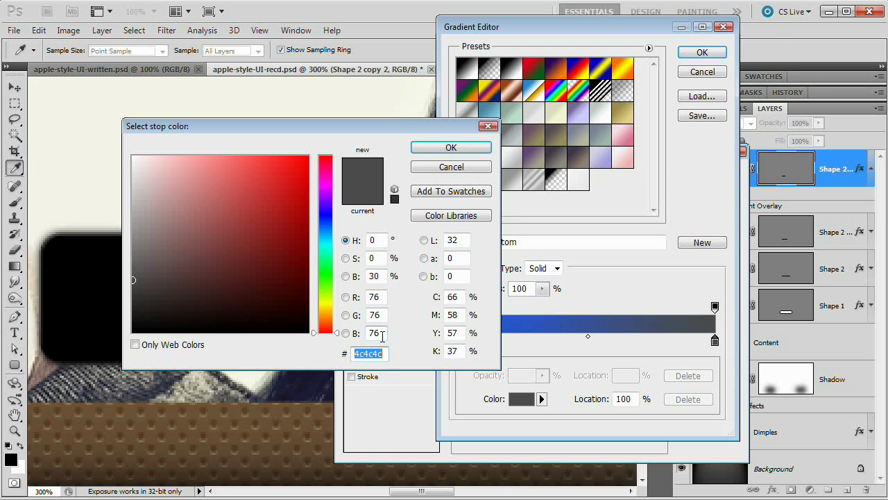
pyautogui.write('8f')
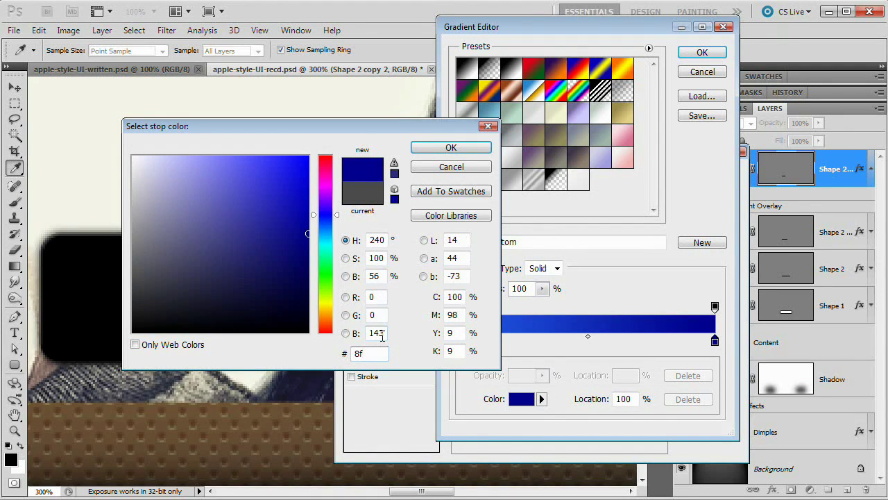
pyautogui.write('b5fa')
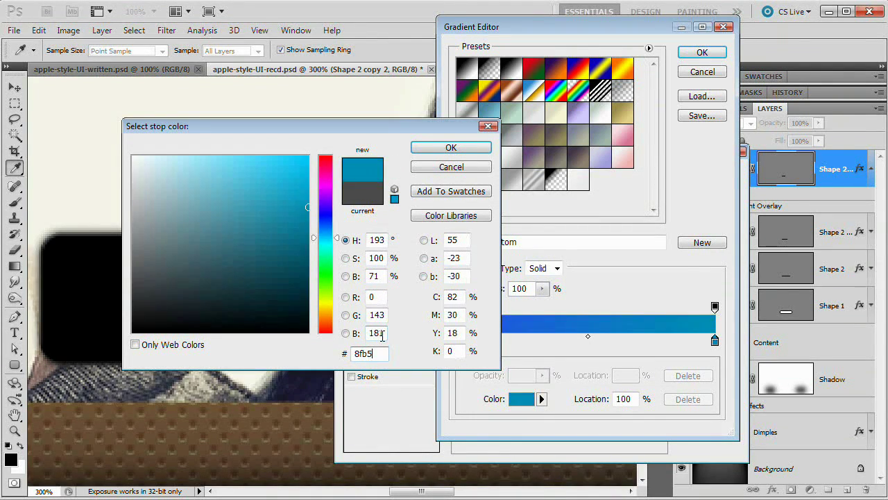
pyautogui.click(474, 145)
pyautogui.click(703, 52)
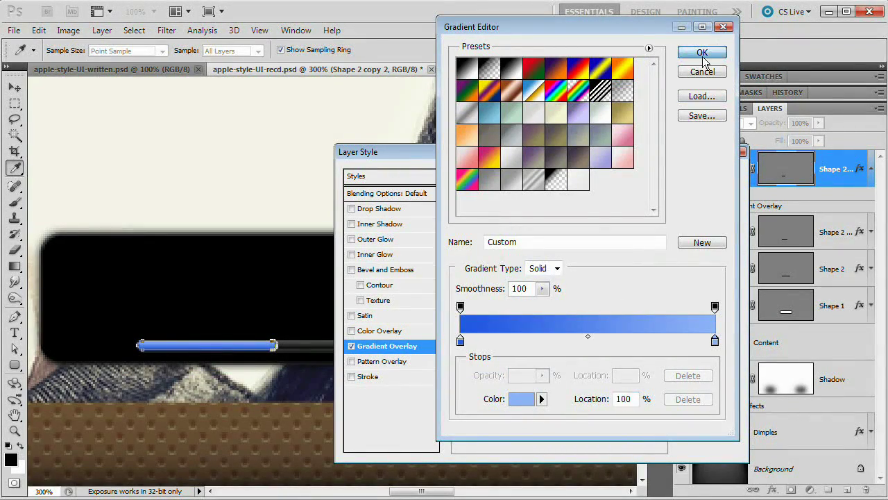
pyautogui.click(710, 177)
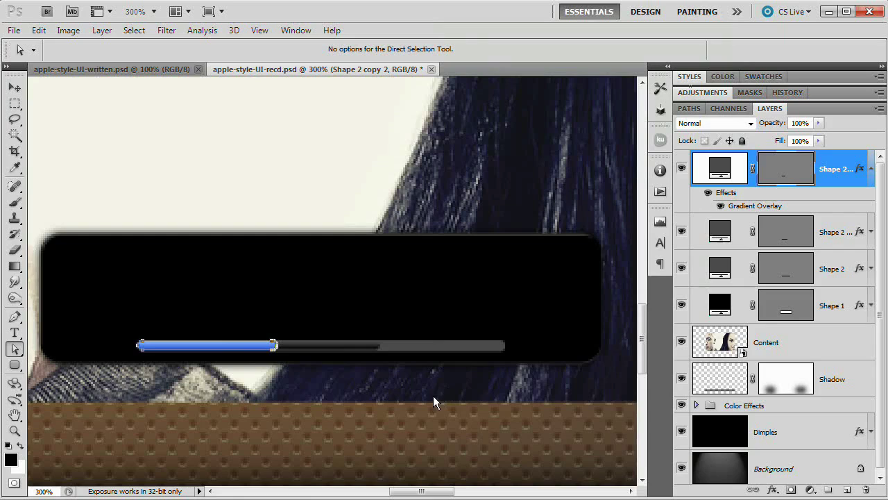
pyautogui.click(871, 168)
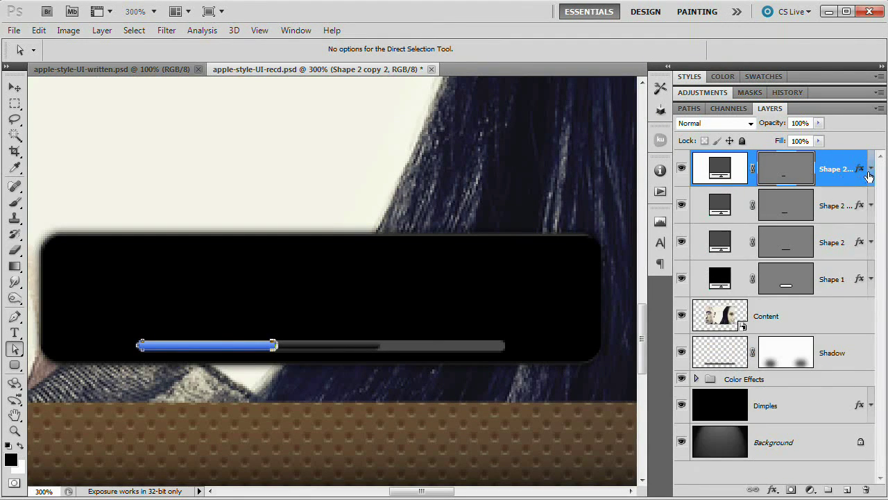
# Step: Draw a small white square above the progress bar, near the middle of the black control bar, as a new top shape layer with the Rectangle Tool
pyautogui.click(719, 206)
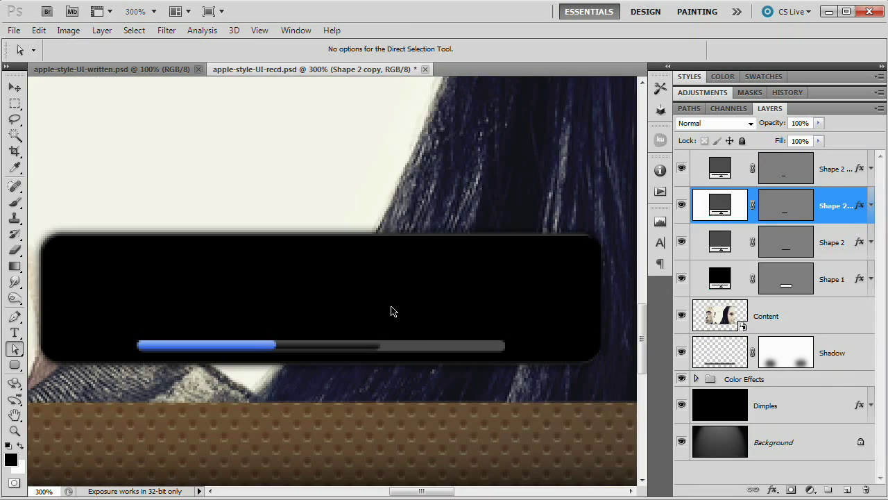
pyautogui.hotkey('ctrl', '-')
pyautogui.hotkey('ctrl', '-')
pyautogui.moveTo(416, 274); pyautogui.dragTo(430, 358)
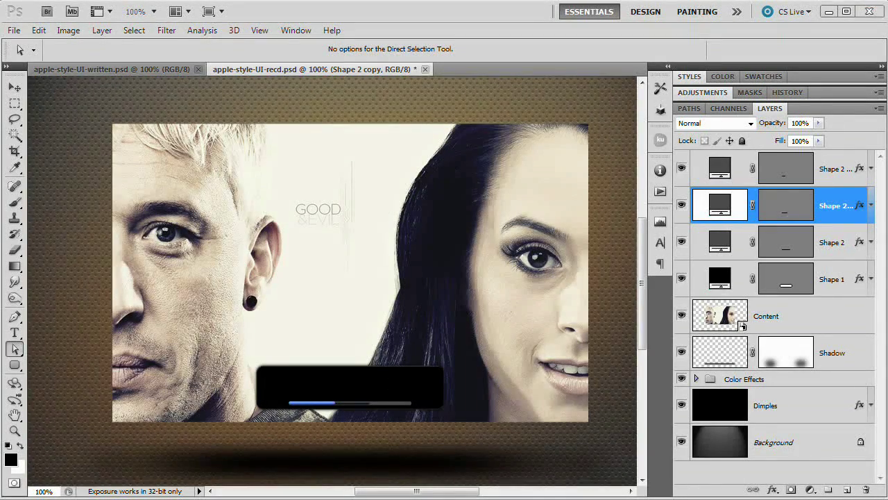
pyautogui.moveTo(16, 364); pyautogui.dragTo(67, 368)
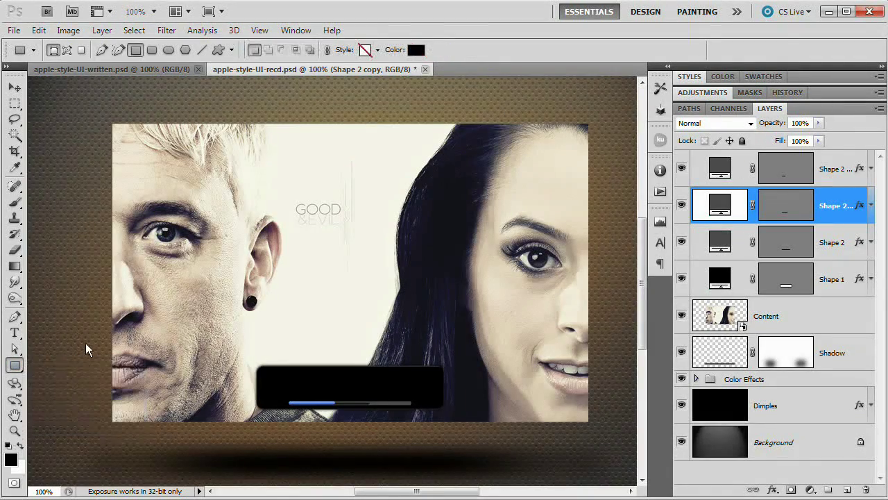
pyautogui.press('x')
pyautogui.click(725, 164)
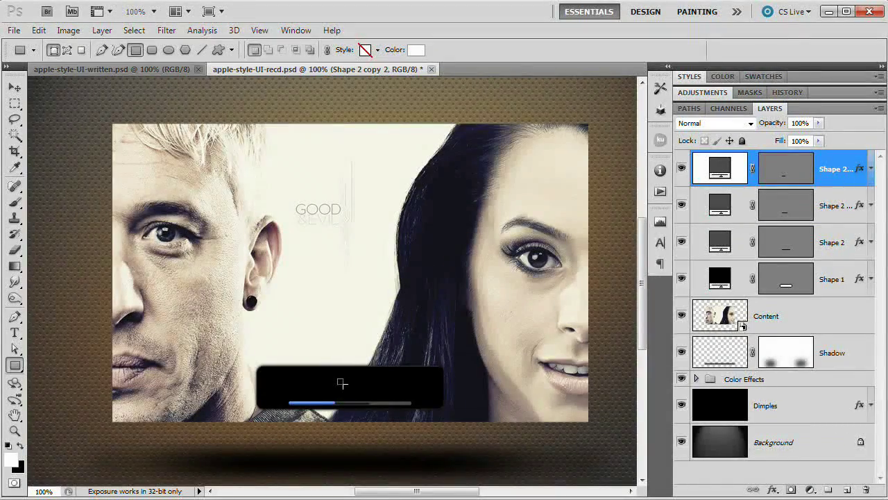
pyautogui.moveTo(341, 383); pyautogui.dragTo(337, 378)
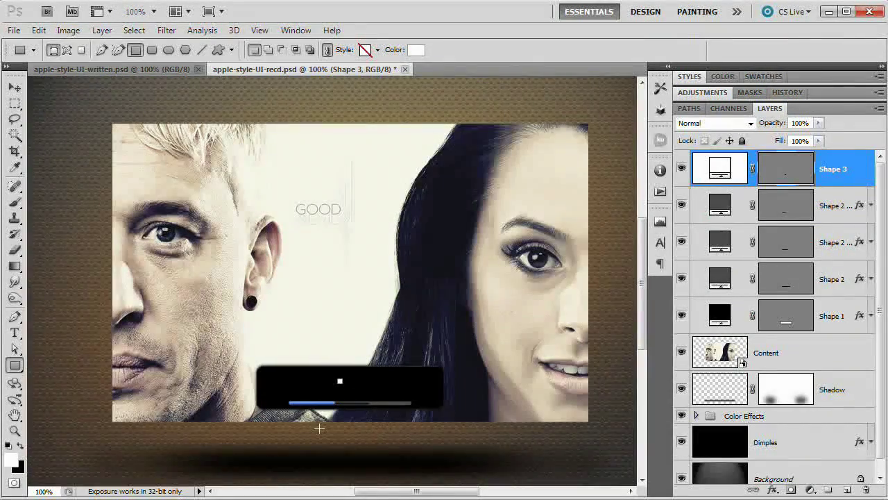
# Step: Rotate the small white square above the progress bar by 45° into a diamond and apply the transform
pyautogui.hotkey('ctrl', '+')
pyautogui.hotkey('ctrl', '+')
pyautogui.hotkey('ctrl', '+')
pyautogui.scroll(-6, 357, 403)
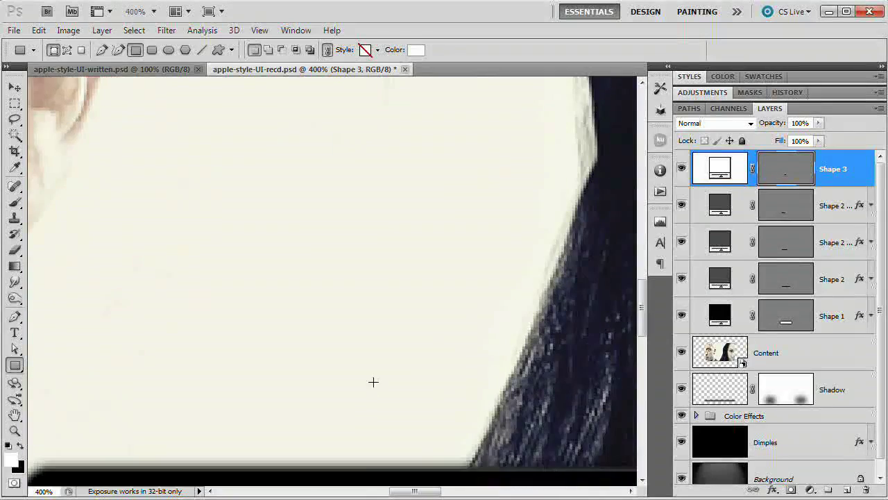
pyautogui.scroll(-3, 391, 366)
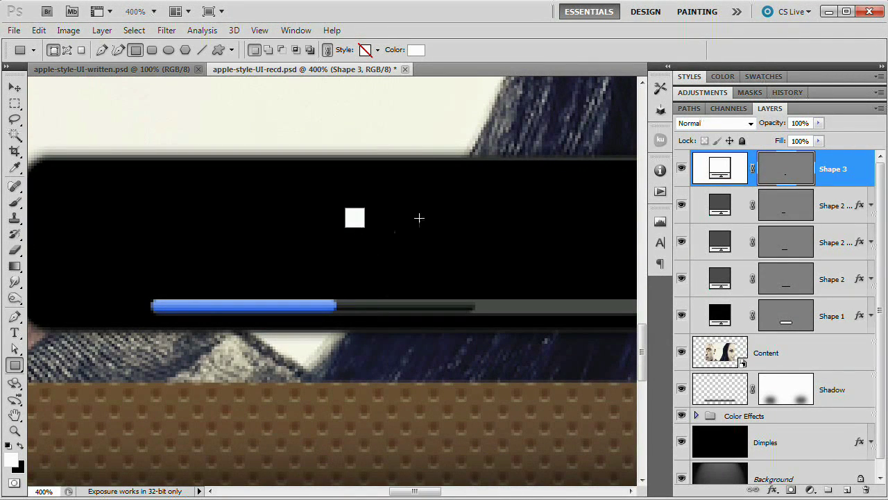
pyautogui.hotkey('ctrl', 't')
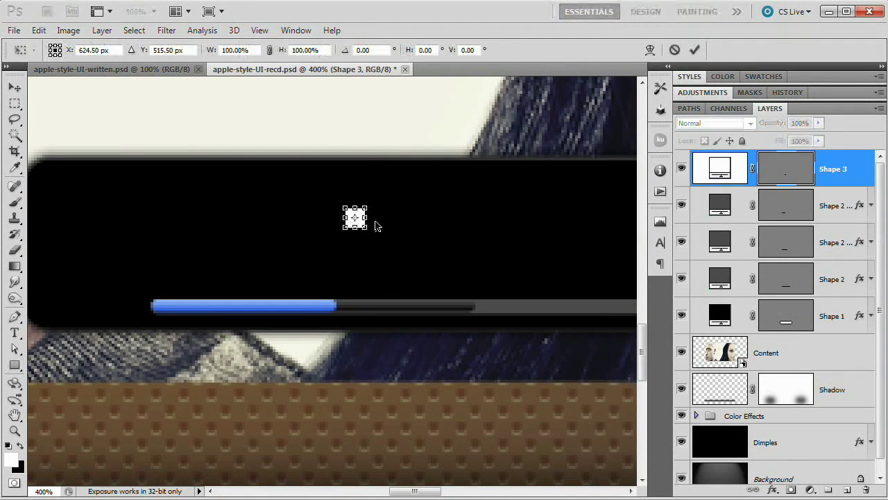
pyautogui.moveTo(376, 202); pyautogui.dragTo(386, 222)
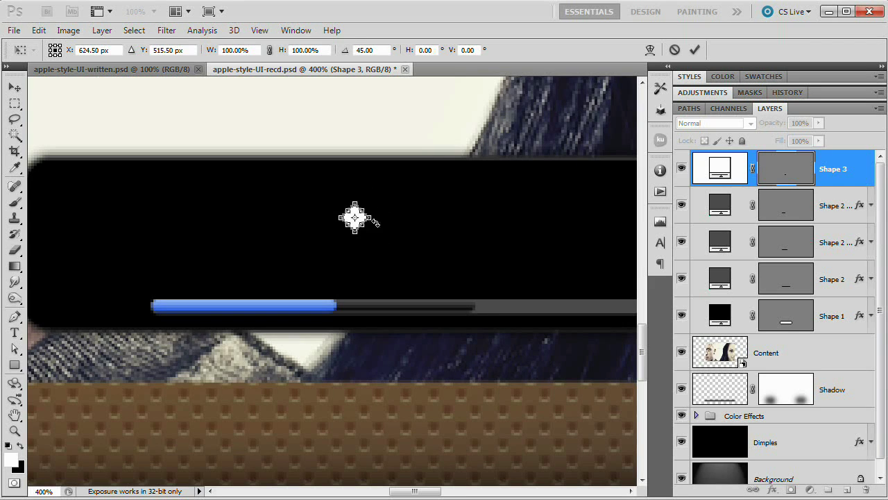
pyautogui.moveTo(372, 217)
pyautogui.mouseDown()
pyautogui.moveTo(358, 229)
pyautogui.moveTo(367, 219)
pyautogui.moveTo(357, 219)
pyautogui.mouseUp()
pyautogui.click(695, 50)
# Step: Move the white diamond down onto the end of the blue progress bar and nudge it slightly left
pyautogui.press('v')
pyautogui.moveTo(355, 221); pyautogui.dragTo(335, 306)
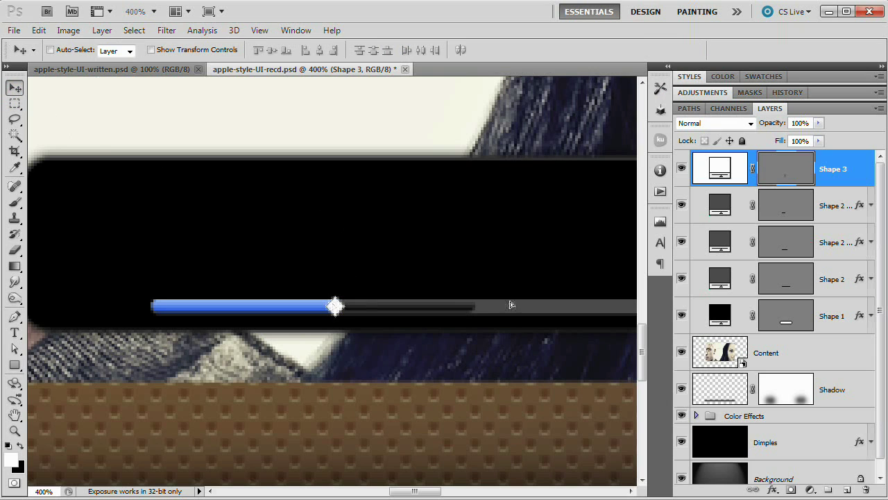
pyautogui.press('Left')
# Step: Scale the white diamond down in two passes, the second to about 80%, so it fits the blue bar's height
pyautogui.hotkey('ctrl', 't')
pyautogui.moveTo(341, 317); pyautogui.dragTo(337, 315)
pyautogui.press('Return')
pyautogui.hotkey('ctrl', 't')
pyautogui.moveTo(342, 295); pyautogui.dragTo(341, 296)
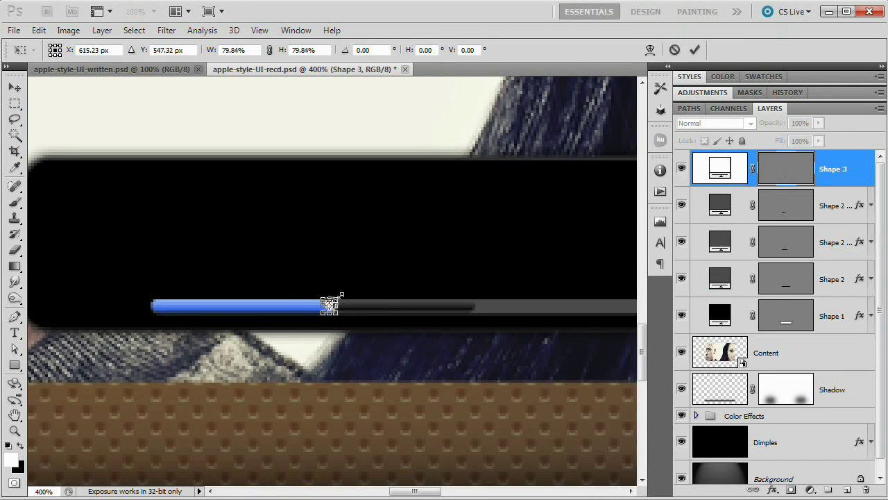
pyautogui.press('Return')
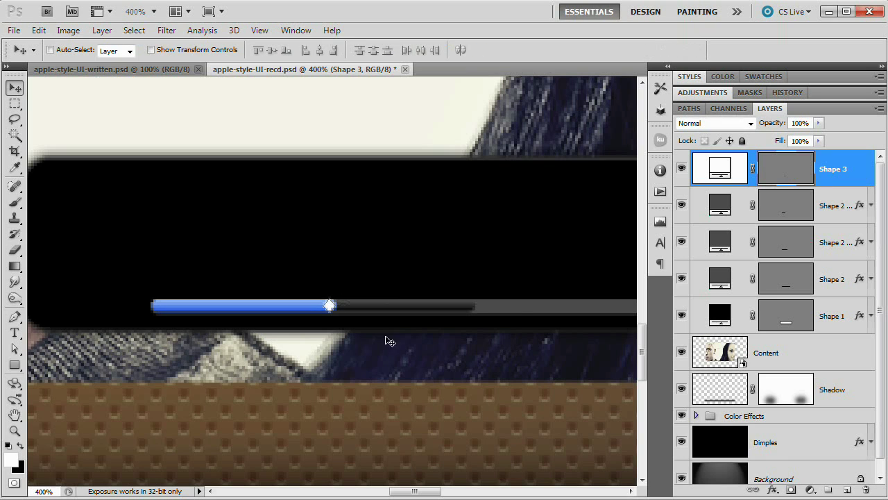
# Step: Add the white text "00:36" just left of the blue progress bar, on a new layer above the Shape 3 layer
pyautogui.click(715, 209)
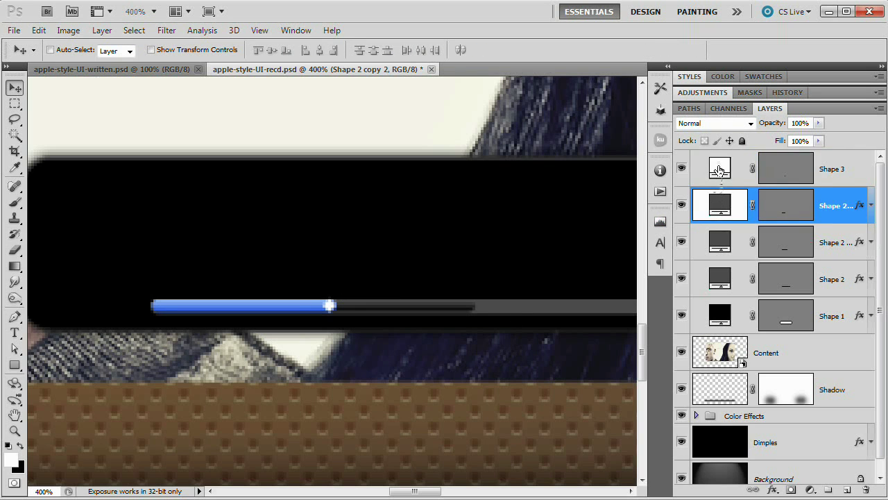
pyautogui.click(717, 172)
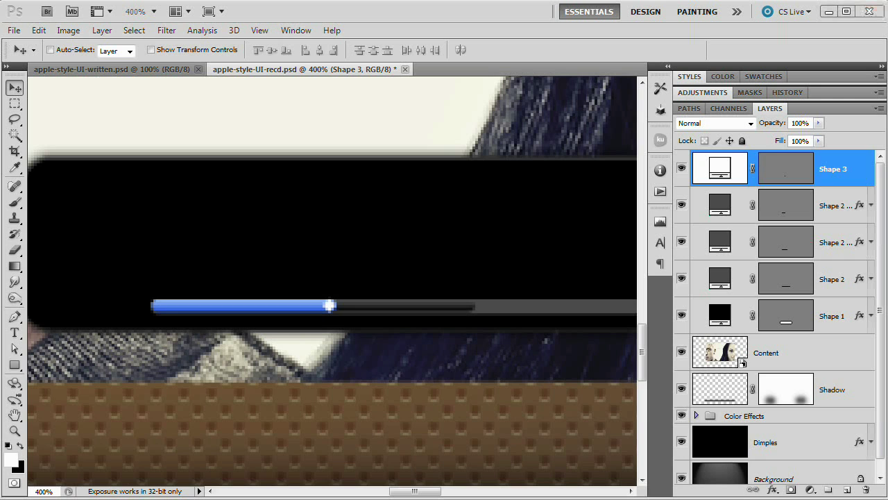
pyautogui.click(15, 335)
pyautogui.click(18, 336)
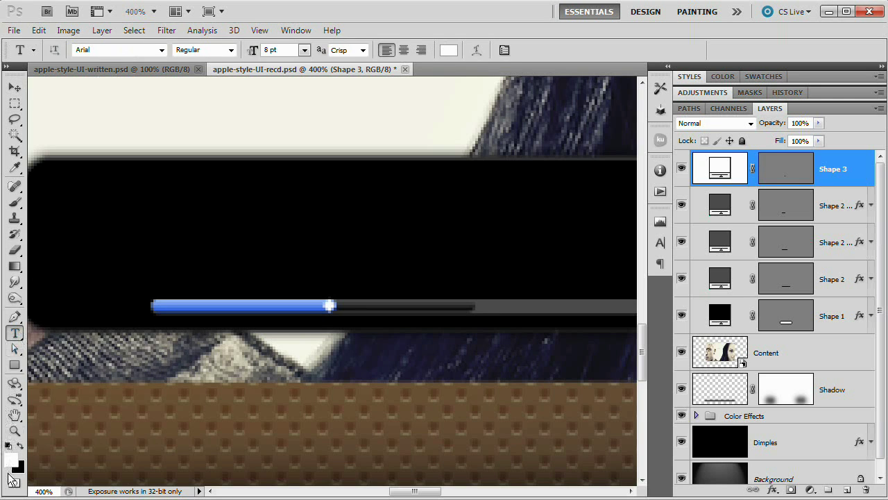
pyautogui.moveTo(170, 332); pyautogui.dragTo(259, 357)
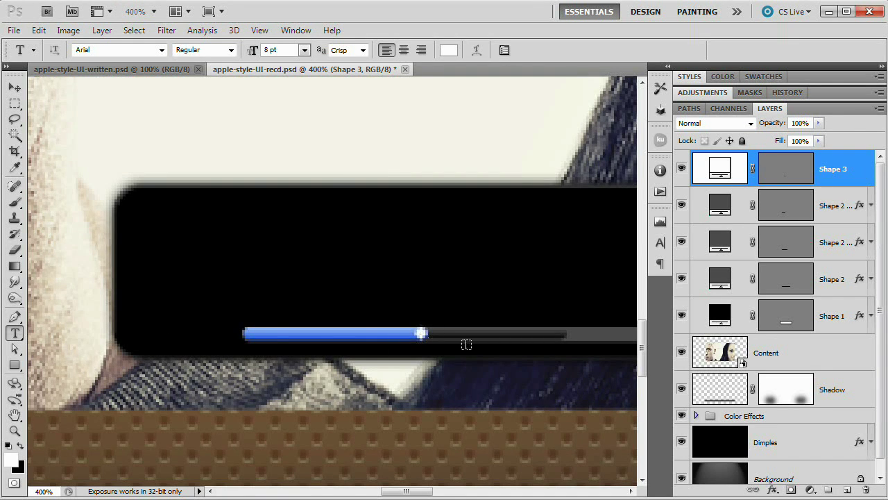
pyautogui.moveTo(461, 344); pyautogui.dragTo(143, 353)
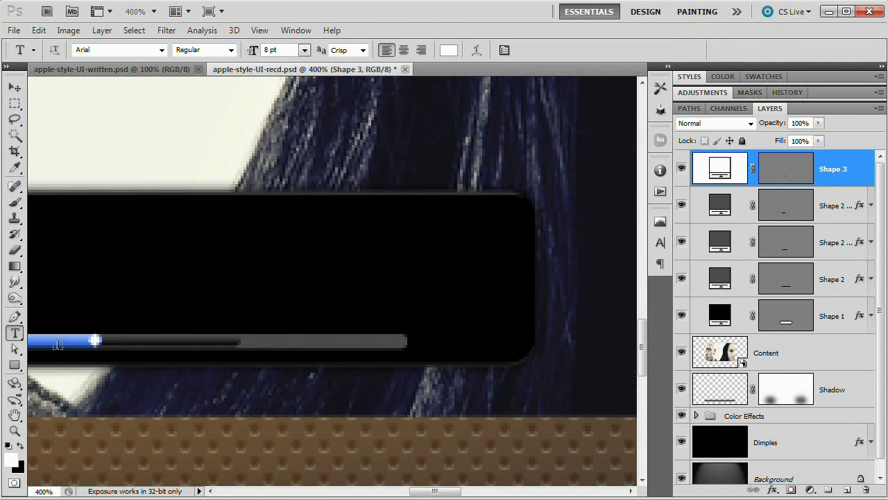
pyautogui.moveTo(173, 349); pyautogui.dragTo(440, 357)
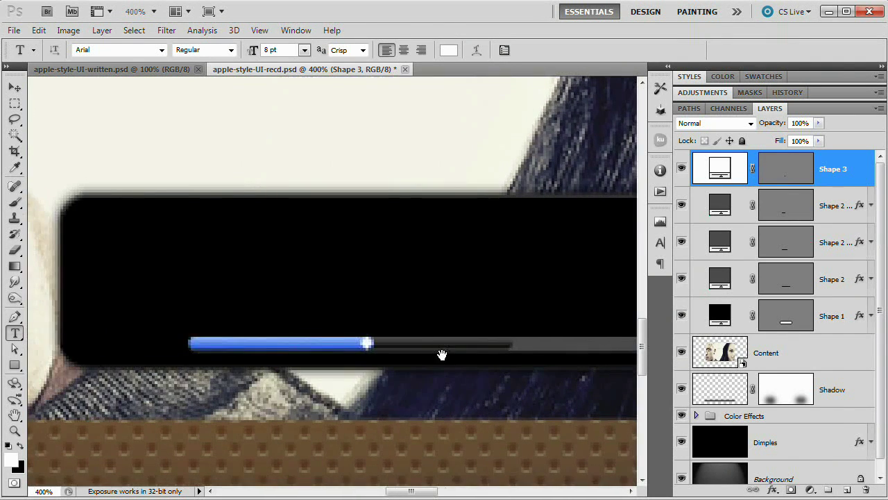
pyautogui.click(126, 343)
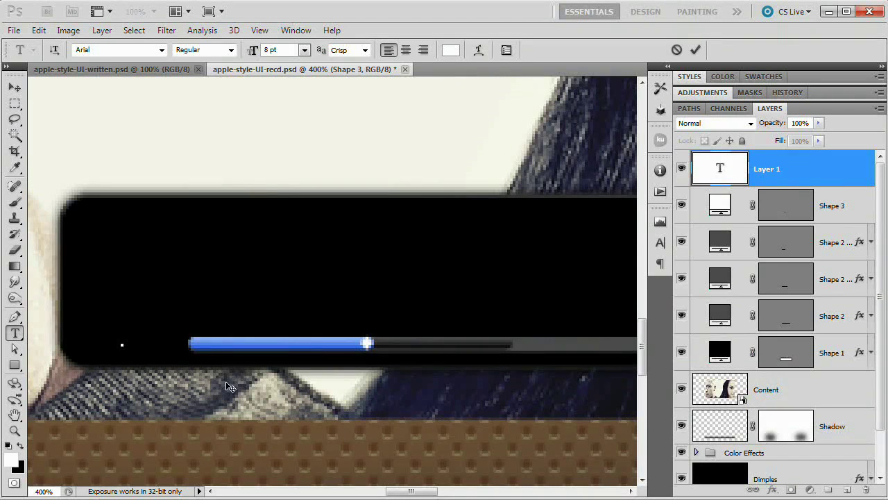
pyautogui.write('00:')
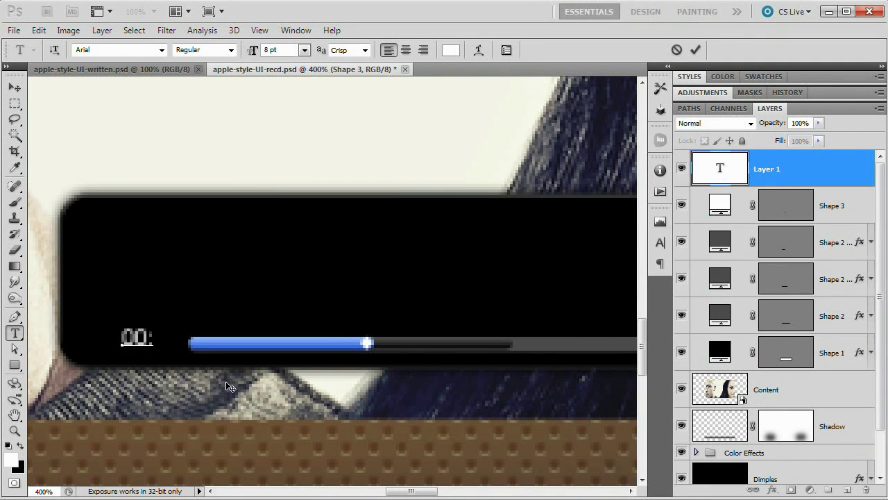
pyautogui.write('36')
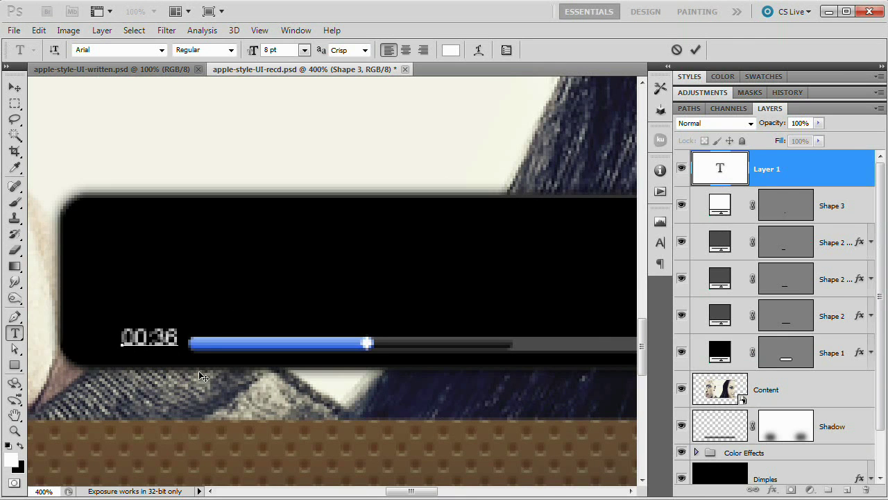
pyautogui.click(696, 49)
# Step: Move the 00:36 text slightly left and down to line up with the progress bar, leaving a small gap
pyautogui.moveTo(355, 340); pyautogui.dragTo(452, 321)
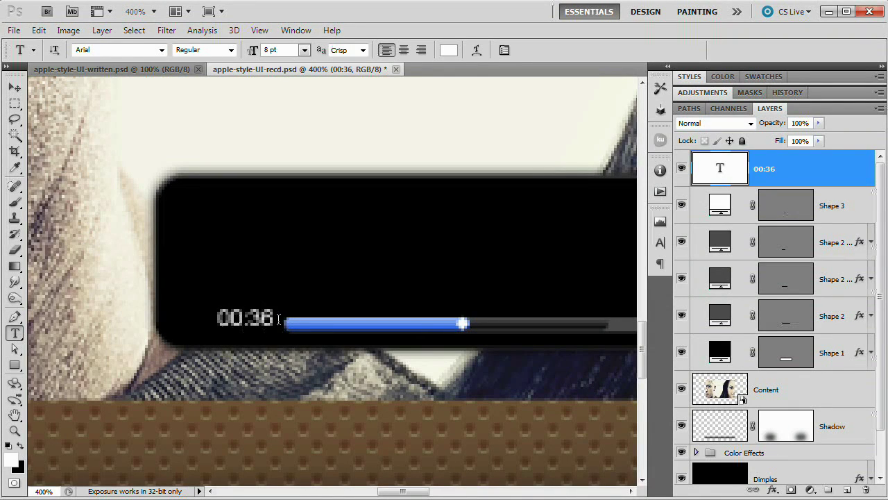
pyautogui.click(15, 87)
pyautogui.moveTo(267, 335); pyautogui.dragTo(247, 329)
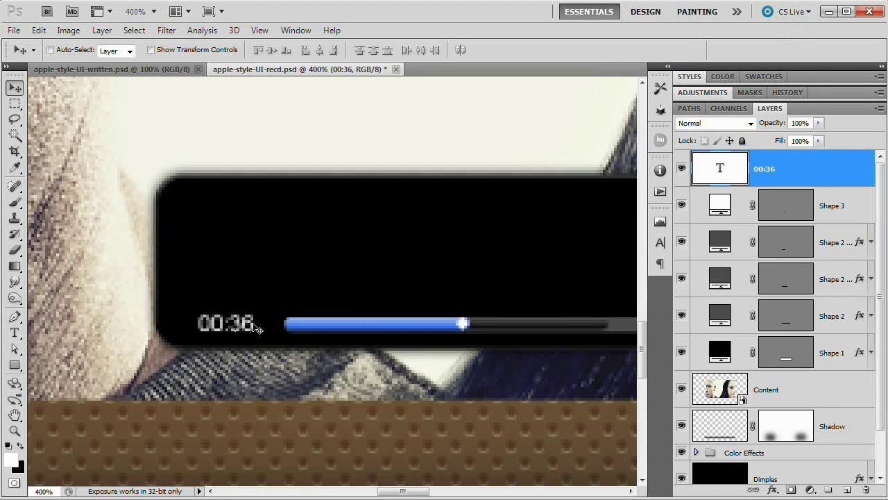
# Step: Try font sizes of 6 pt and 7 pt on the 00:36 text and set it back to 8 pt
pyautogui.click(296, 30)
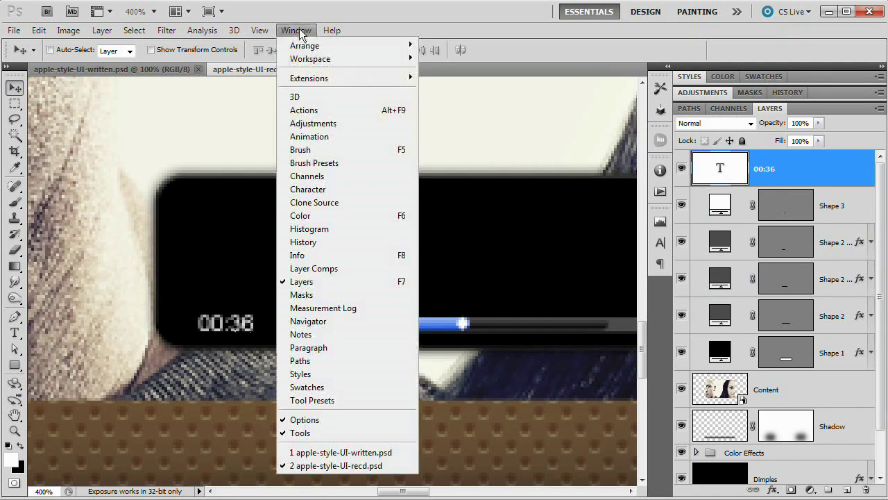
pyautogui.click(372, 191)
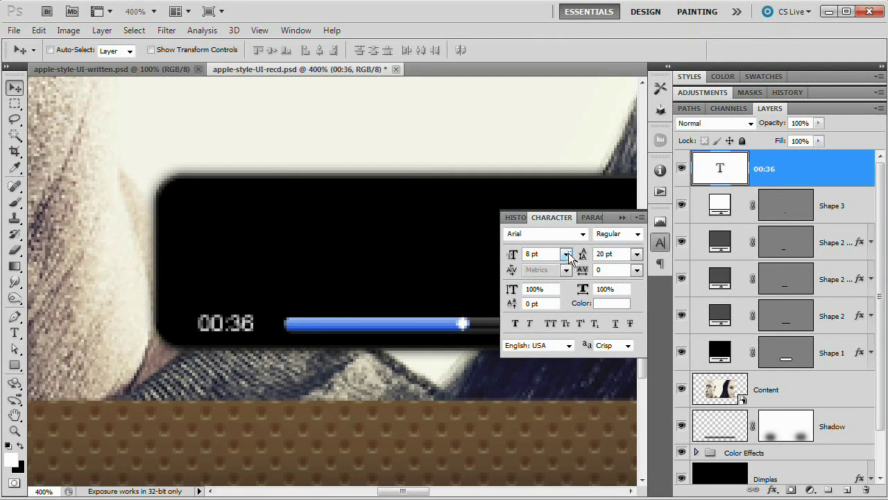
pyautogui.hotkey('ctrl', '1')
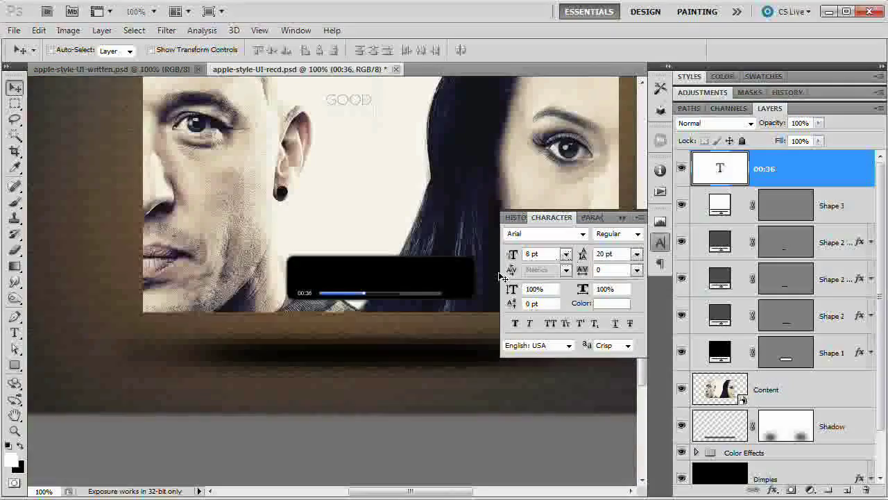
pyautogui.click(566, 254)
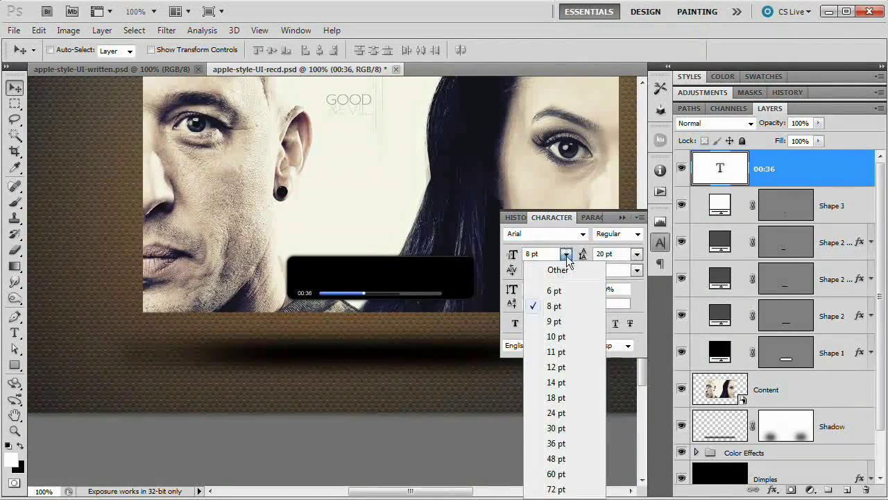
pyautogui.click(560, 290)
pyautogui.click(561, 254)
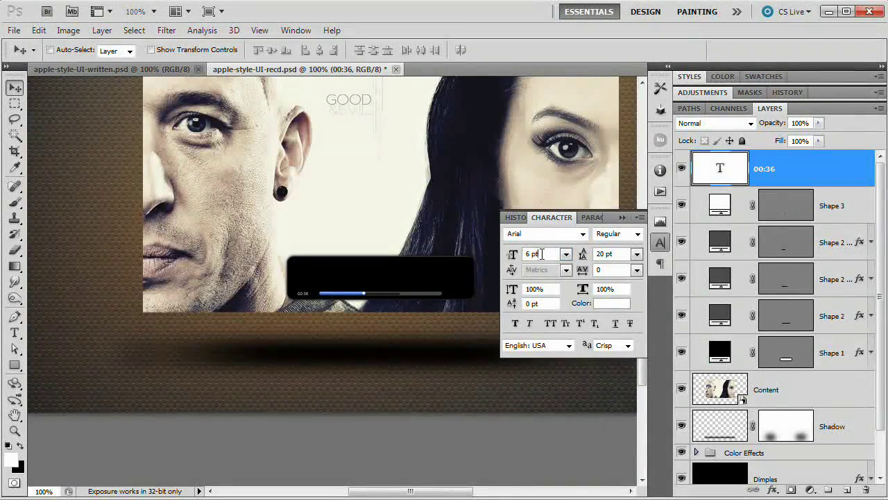
pyautogui.write('7')
pyautogui.press('Tab')
pyautogui.click(565, 254)
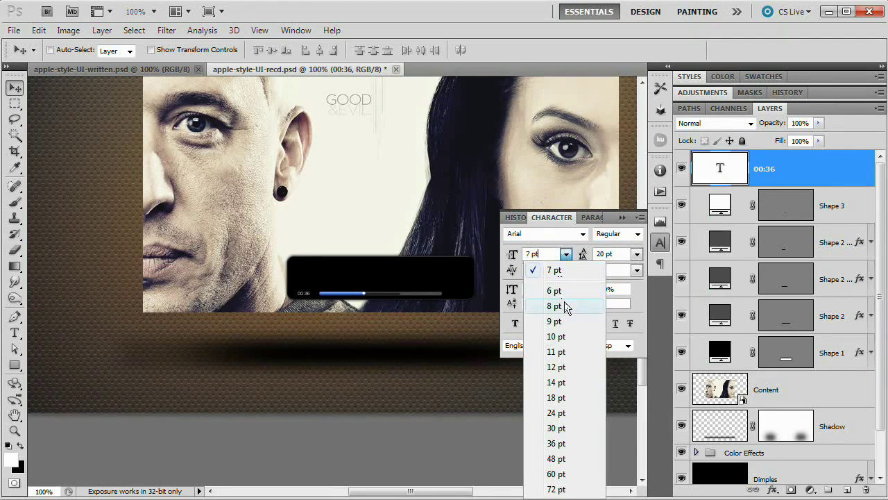
pyautogui.click(564, 306)
# Step: Try Sharp anti-aliasing on the 00:36 text, set it back to Crisp and collapse the Character settings
pyautogui.click(627, 345)
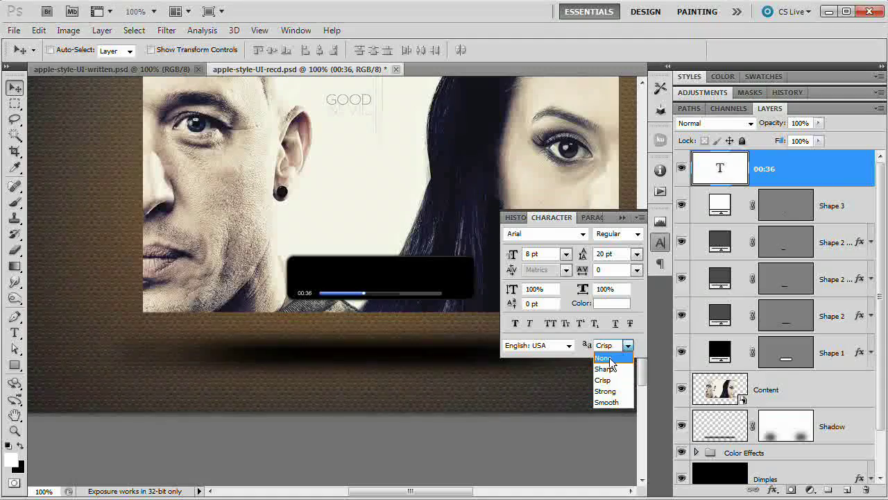
pyautogui.click(613, 368)
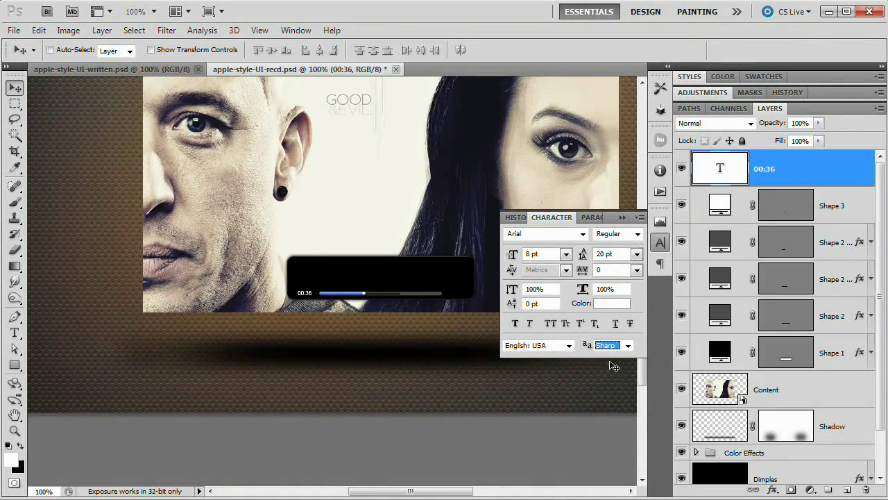
pyautogui.click(619, 351)
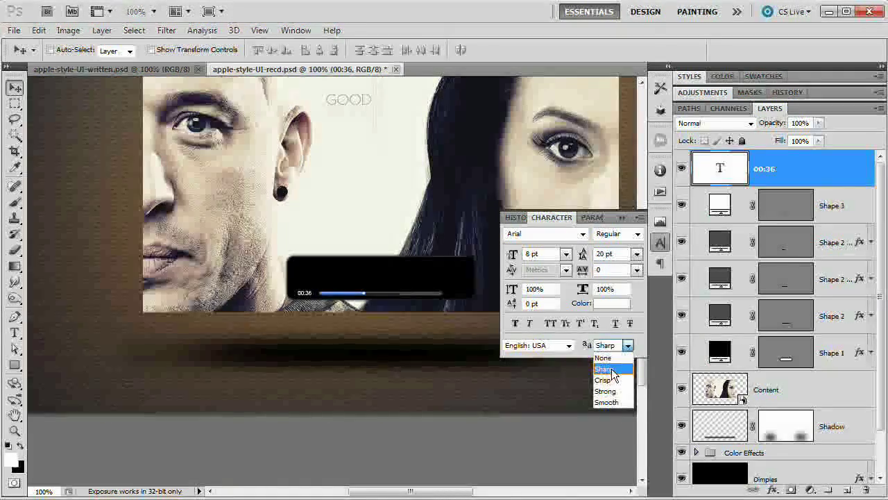
pyautogui.click(610, 378)
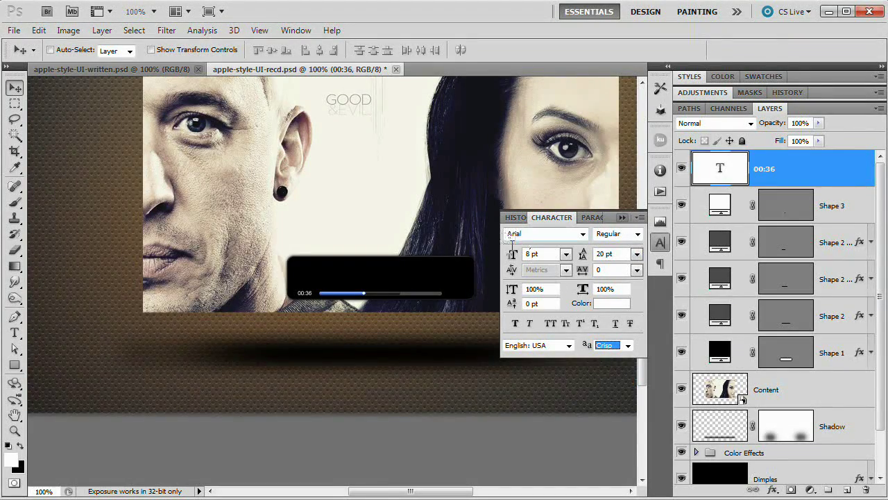
pyautogui.click(622, 217)
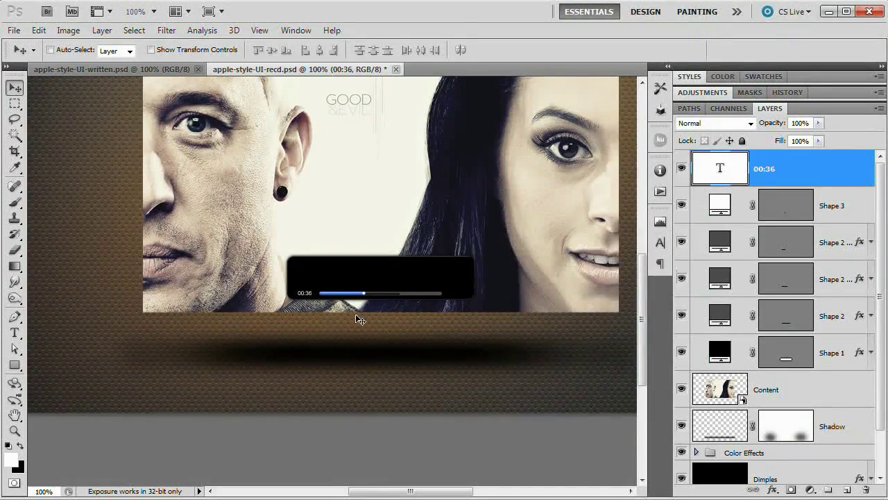
# Step: Duplicate the 00:36 text and place the copy to the right of the progress bar, level with the original
pyautogui.press('z')
pyautogui.click(329, 297)
pyautogui.click(330, 297)
pyautogui.moveTo(466, 318); pyautogui.dragTo(306, 333)
pyautogui.hotkey('ctrl', '-')
pyautogui.moveTo(384, 319); pyautogui.dragTo(318, 328)
pyautogui.click(11, 89)
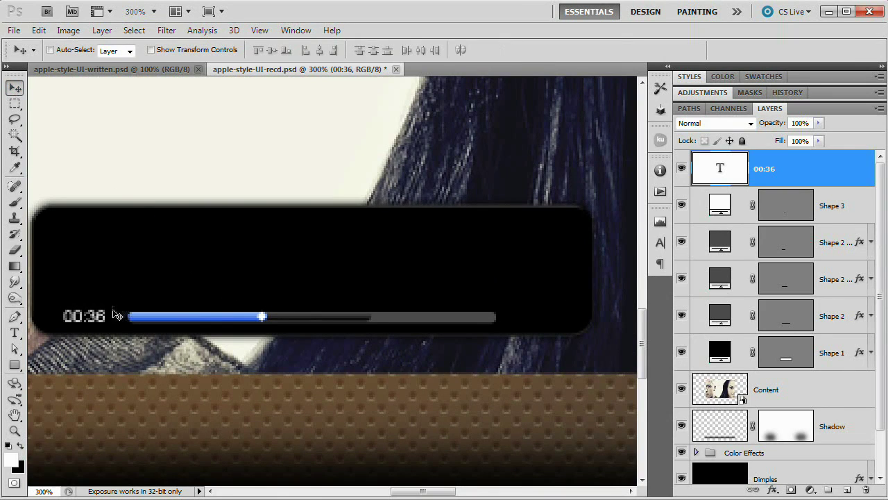
pyautogui.moveTo(81, 320); pyautogui.dragTo(535, 321)
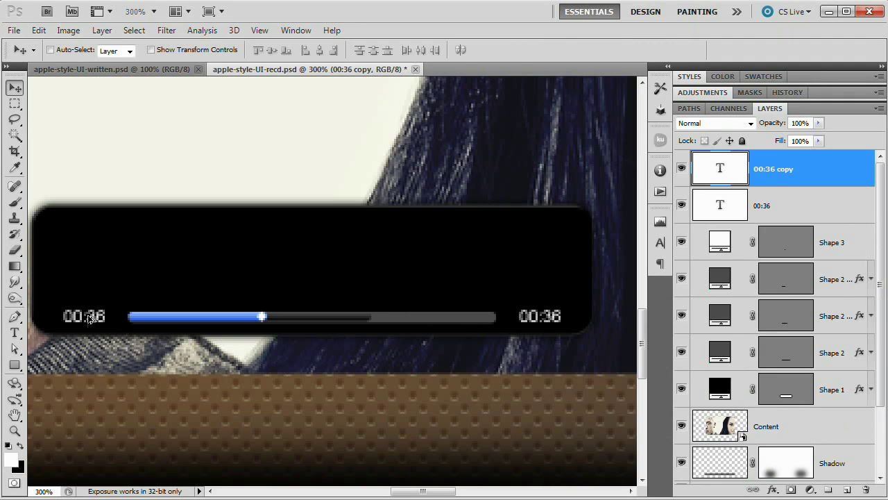
# Step: Change the copied time text to "-02:36" and nudge it slightly left
pyautogui.doubleClick(740, 165)
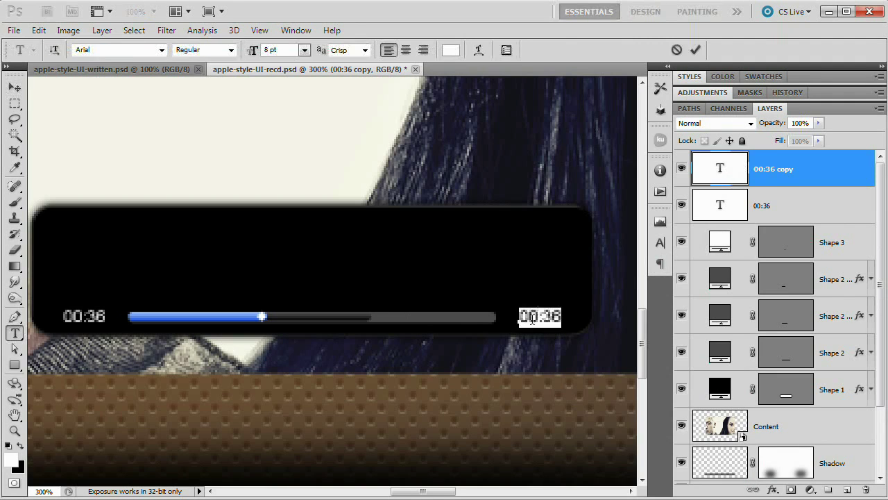
pyautogui.write('-02:38')
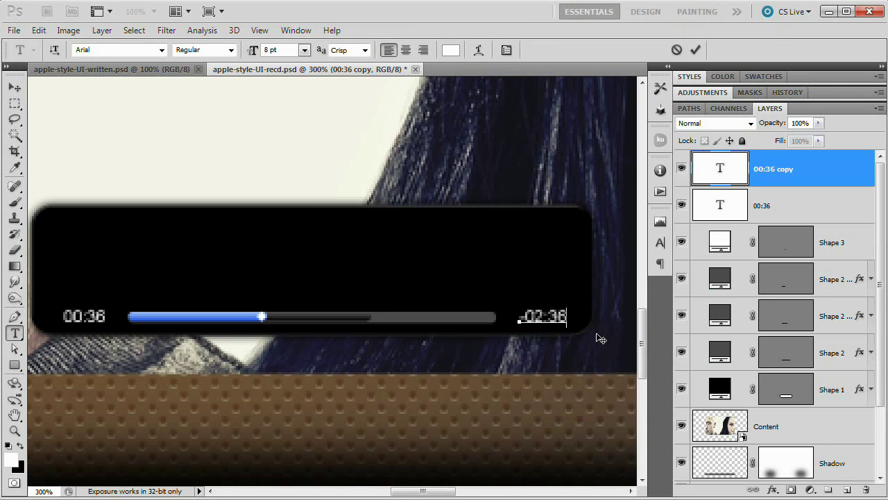
pyautogui.hotkey('ctrl', 'Return')
pyautogui.press('v')
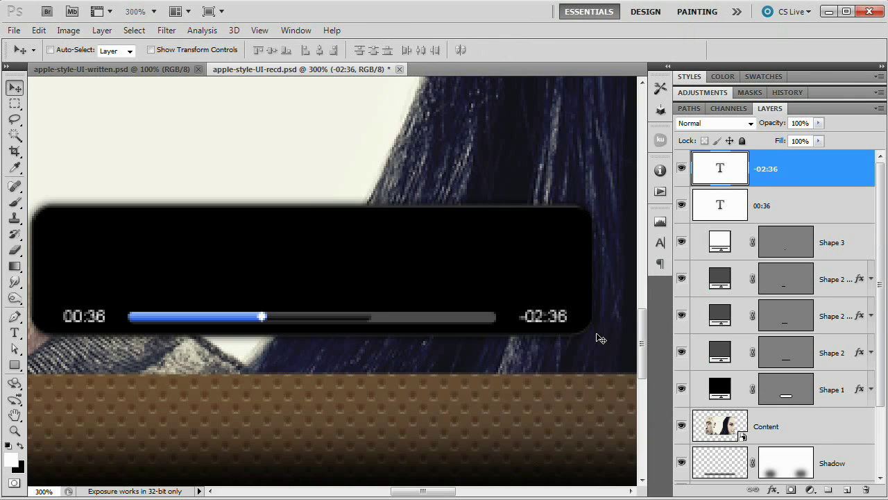
pyautogui.press('Left')
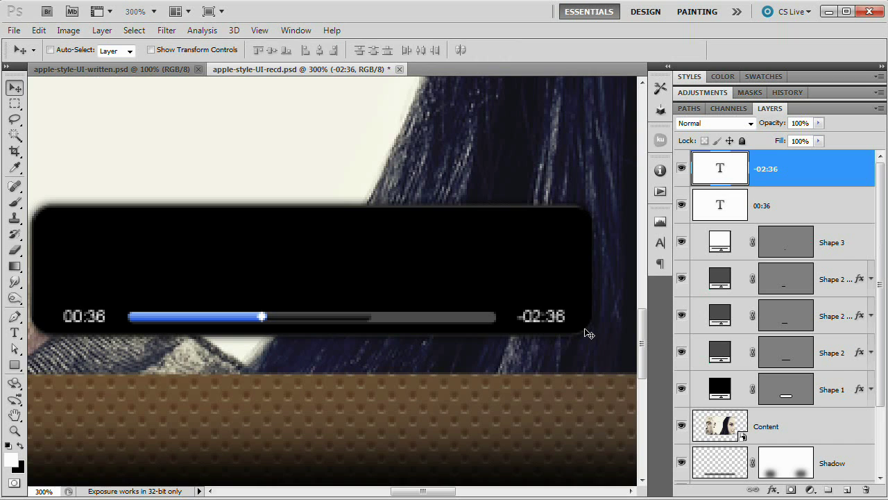
# Step: Draw a small white solid triangle custom shape in the black control bar, above the progress bar
pyautogui.moveTo(431, 298); pyautogui.dragTo(445, 311)
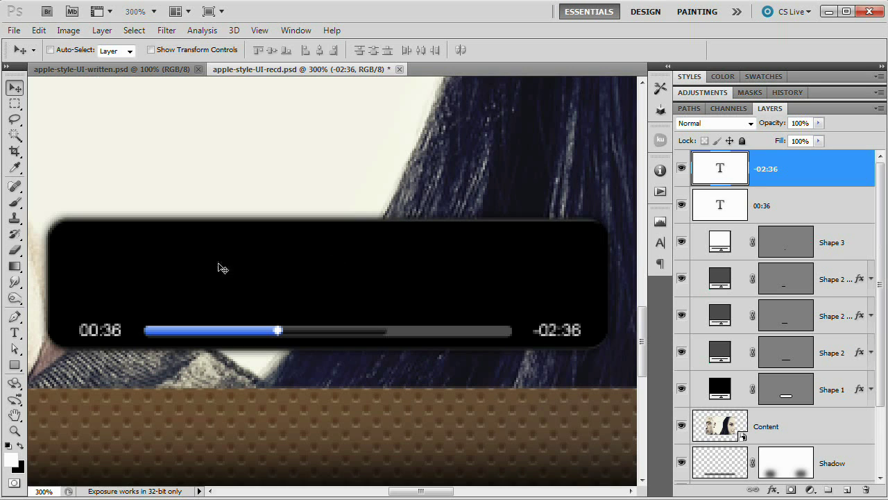
pyautogui.click(15, 364)
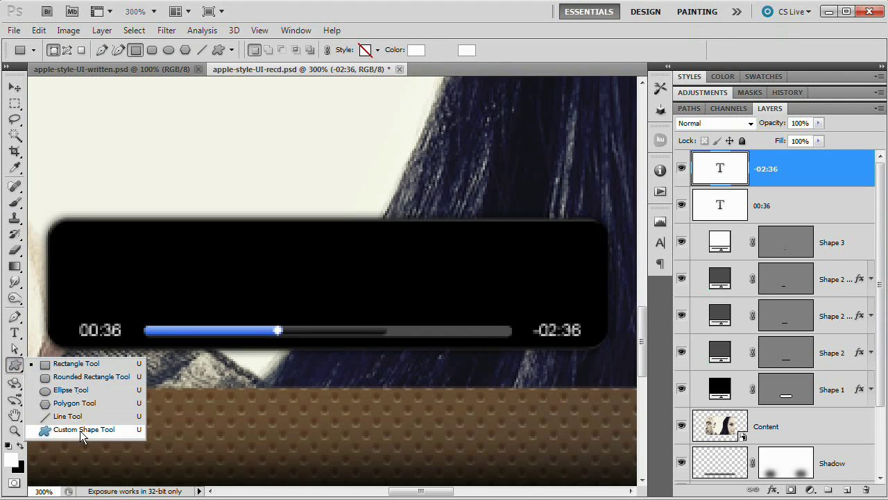
pyautogui.click(81, 431)
pyautogui.click(287, 50)
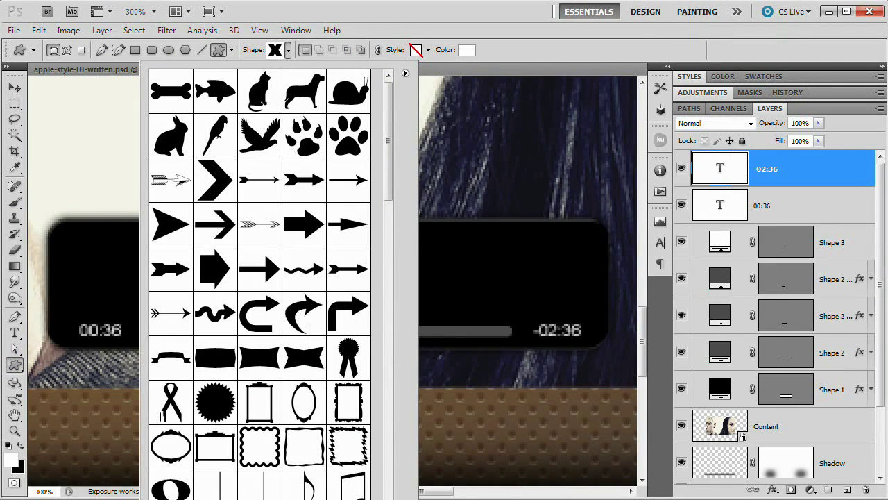
pyautogui.moveTo(415, 496); pyautogui.dragTo(581, 455)
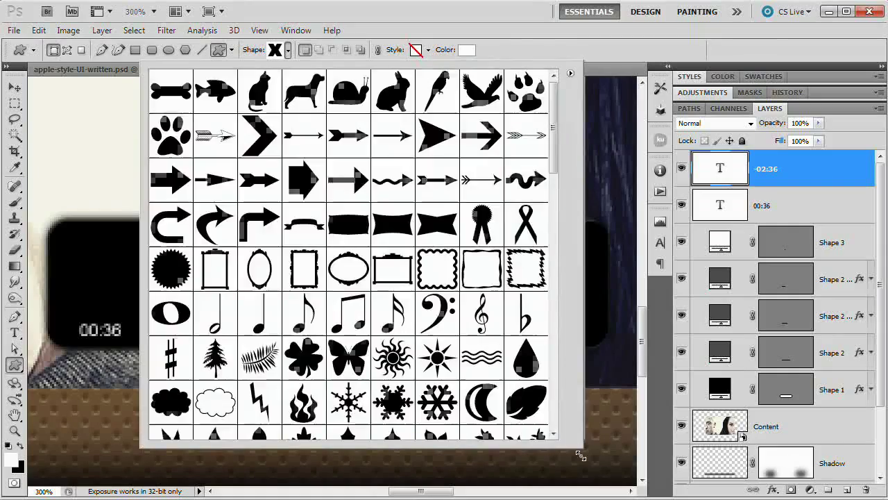
pyautogui.click(570, 72)
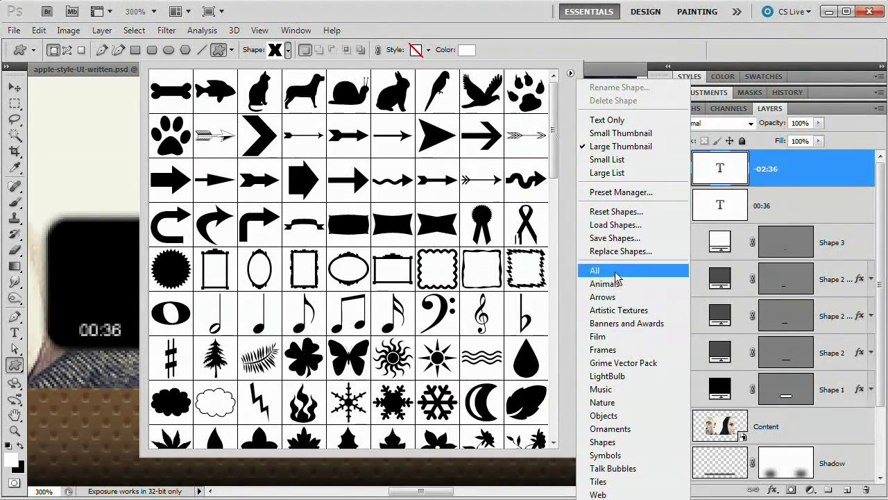
pyautogui.click(552, 156)
pyautogui.moveTo(551, 156); pyautogui.dragTo(583, 336)
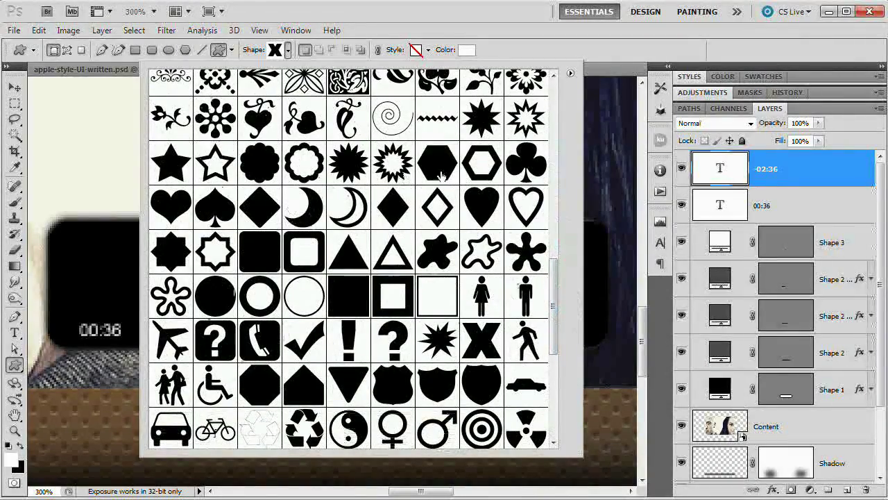
pyautogui.click(347, 259)
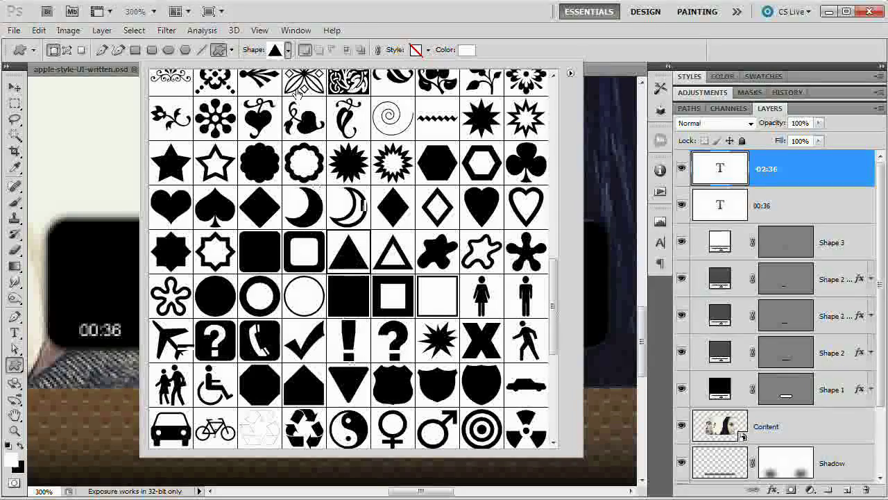
pyautogui.click(508, 46)
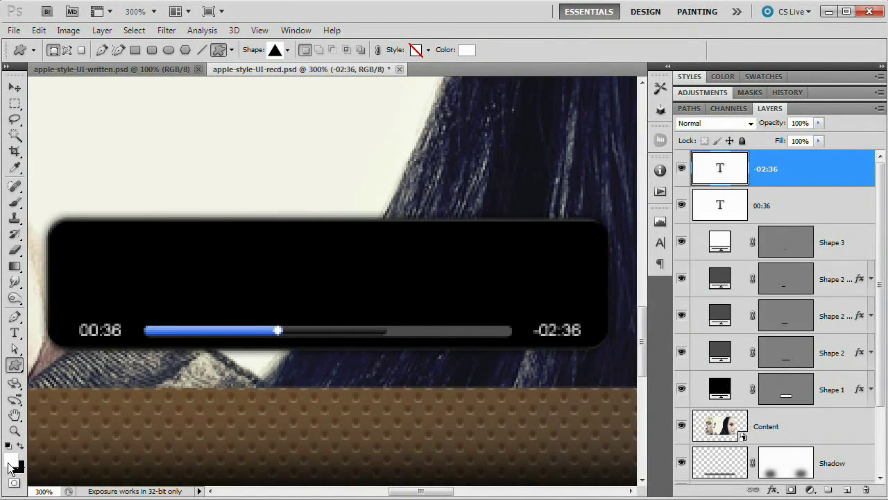
pyautogui.moveTo(323, 252); pyautogui.dragTo(351, 282)
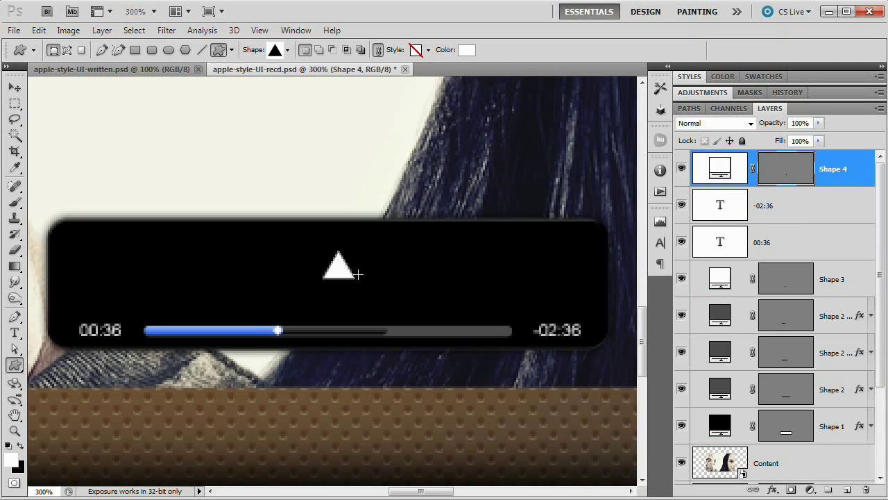
# Step: Rotate the triangle about 90° so it points right and scale it up proportionally to about 139%
pyautogui.hotkey('ctrl', 't')
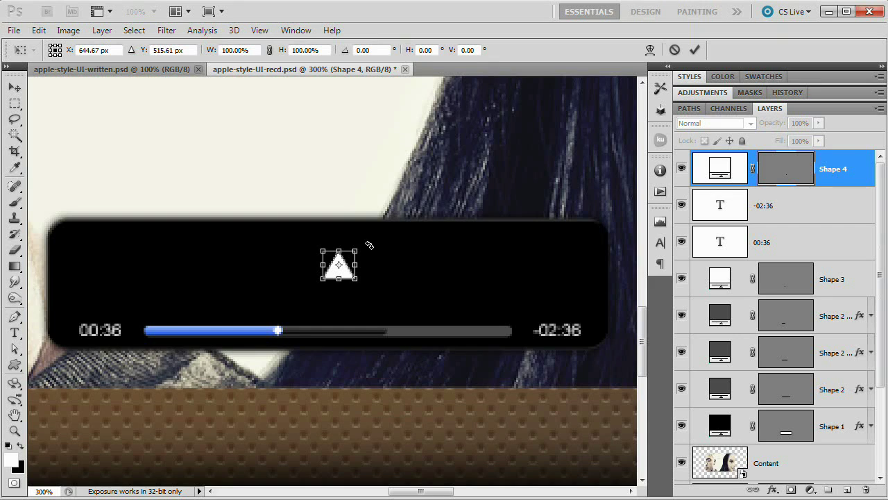
pyautogui.moveTo(366, 243); pyautogui.dragTo(370, 306)
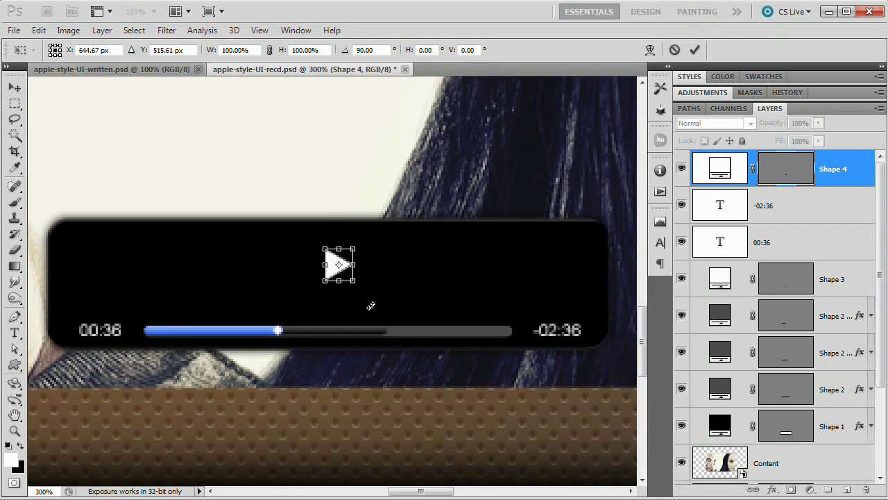
pyautogui.moveTo(368, 245); pyautogui.dragTo(371, 243)
pyautogui.moveTo(356, 283); pyautogui.dragTo(359, 286)
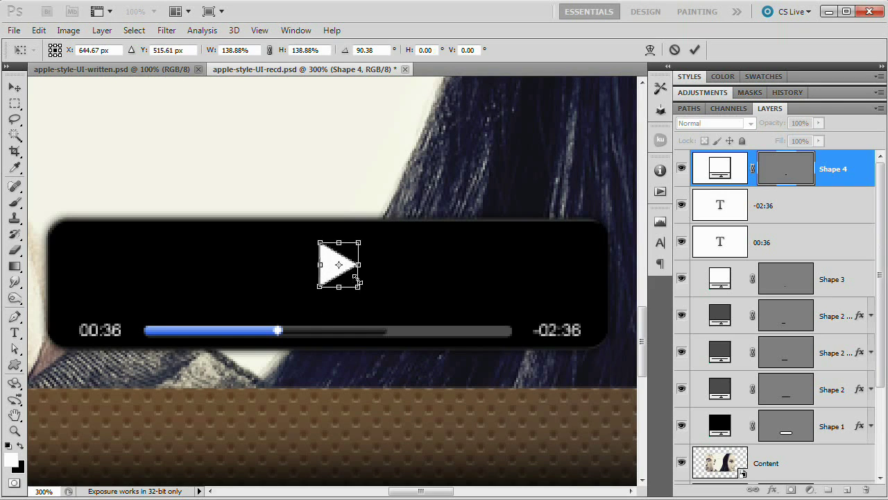
pyautogui.click(695, 50)
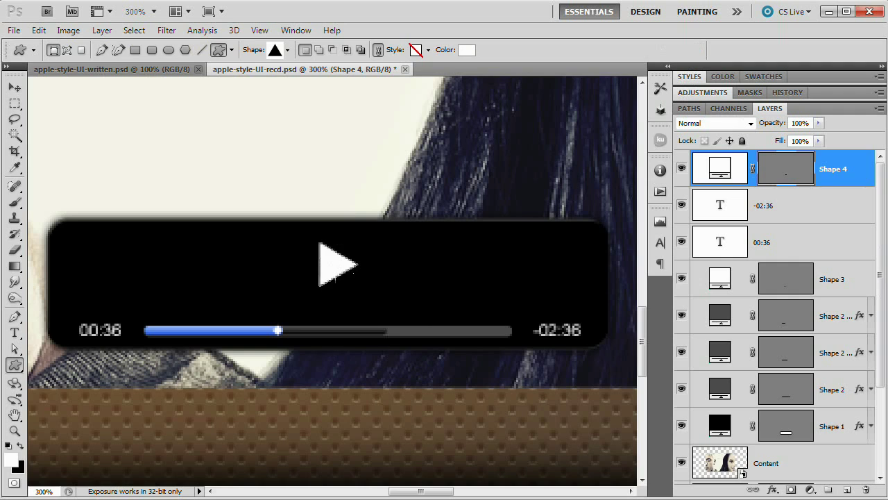
# Step: Reposition the play triangle with the Move tool and centre it horizontally on the black control bar
pyautogui.click(14, 87)
pyautogui.moveTo(348, 276); pyautogui.dragTo(358, 283)
pyautogui.moveTo(468, 291); pyautogui.dragTo(464, 312)
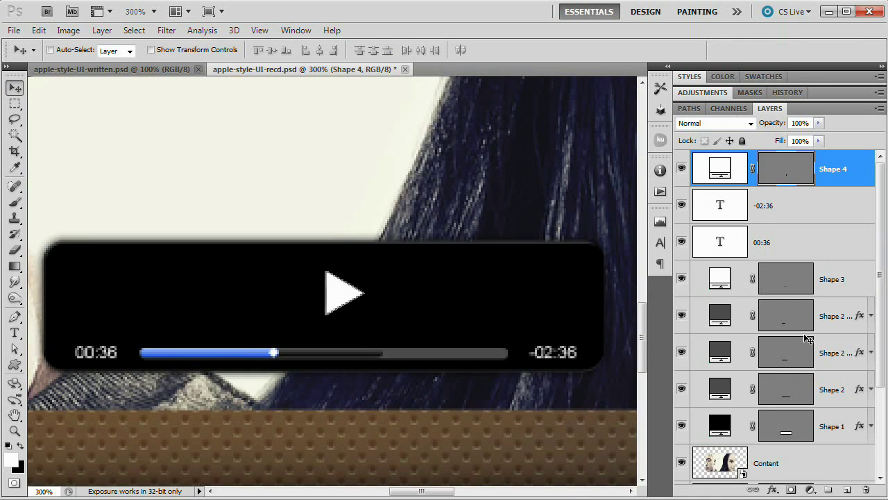
pyautogui.keyDown('ctrl'); pyautogui.click(786, 429); pyautogui.keyUp('ctrl')
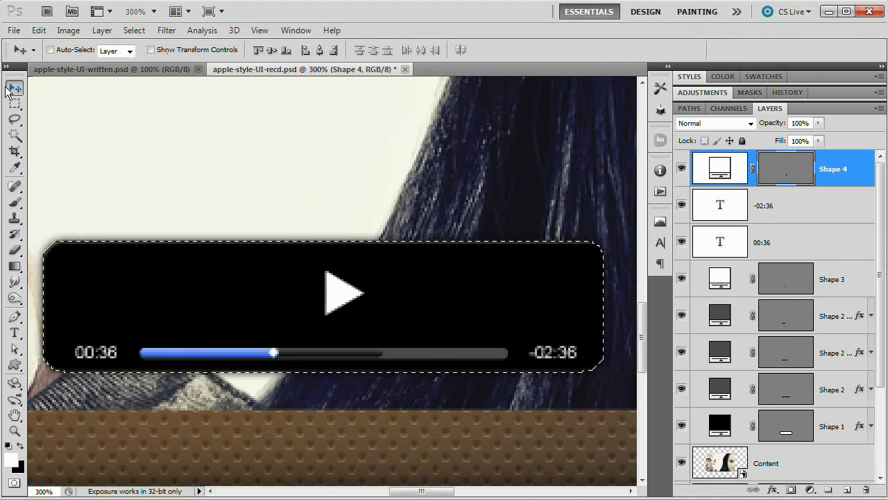
pyautogui.click(319, 50)
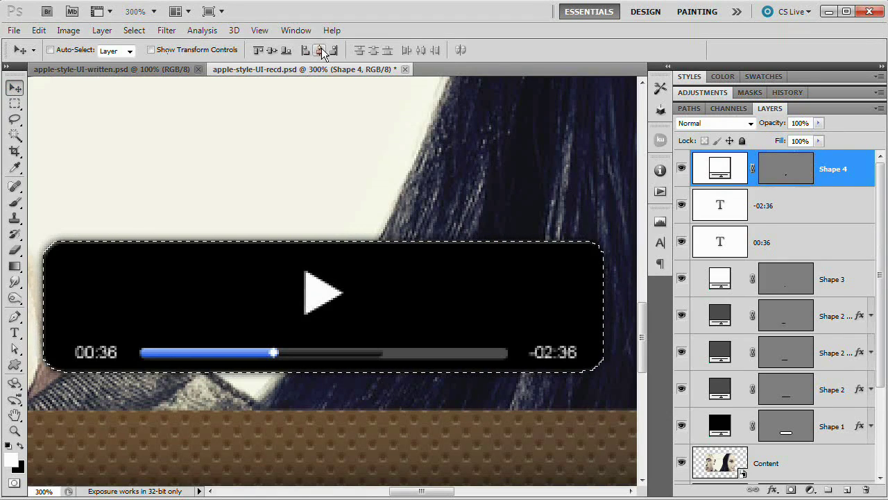
pyautogui.hotkey('ctrl', 'd')
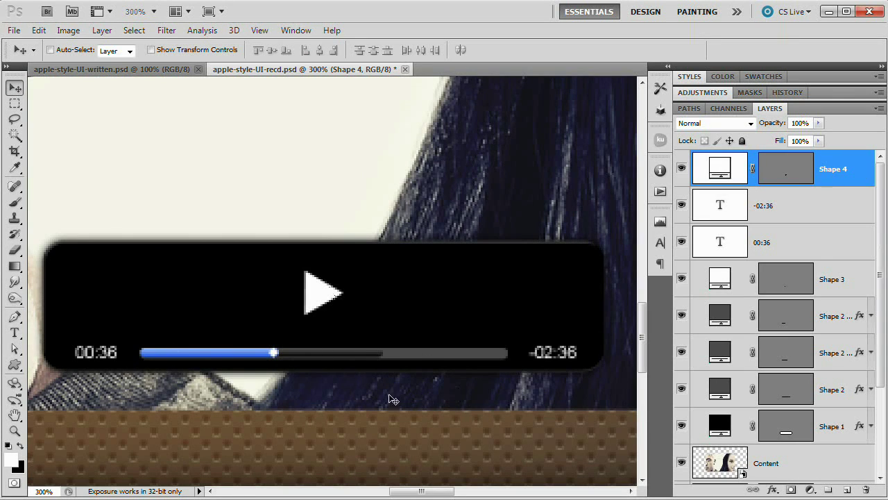
# Step: Nudge the play triangle up slightly to fine-tune its vertical position in the control bar
pyautogui.press('Down')
pyautogui.press('Up')
pyautogui.press('Up')
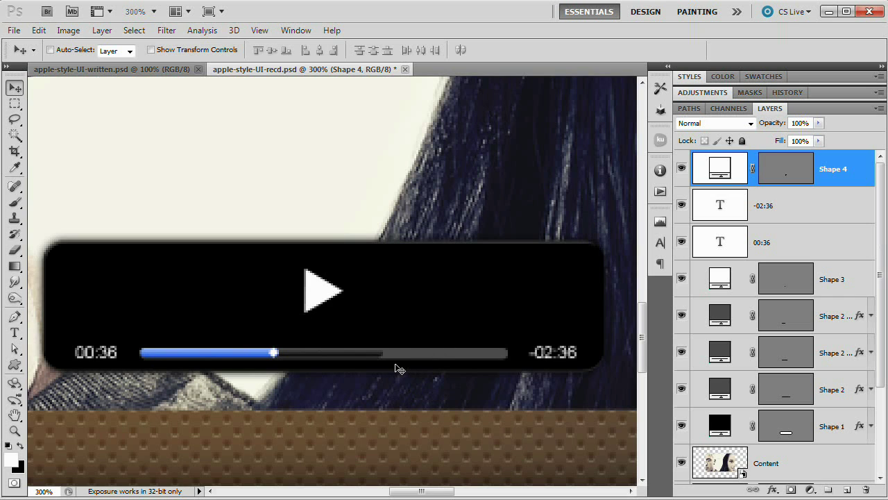
pyautogui.press('Down')
pyautogui.press('Up')
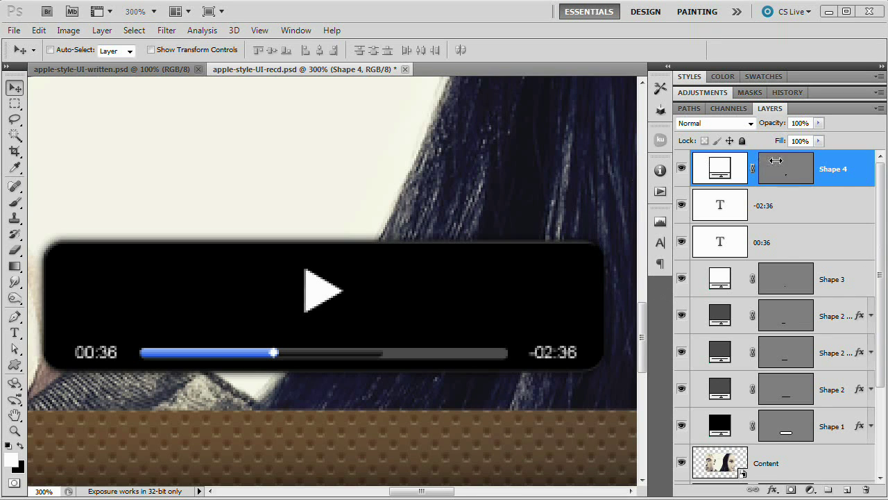
# Step: Add an Inner Shadow to the play triangle with Normal blend mode, white (ffffff) colour and 100% opacity
pyautogui.click(106, 30)
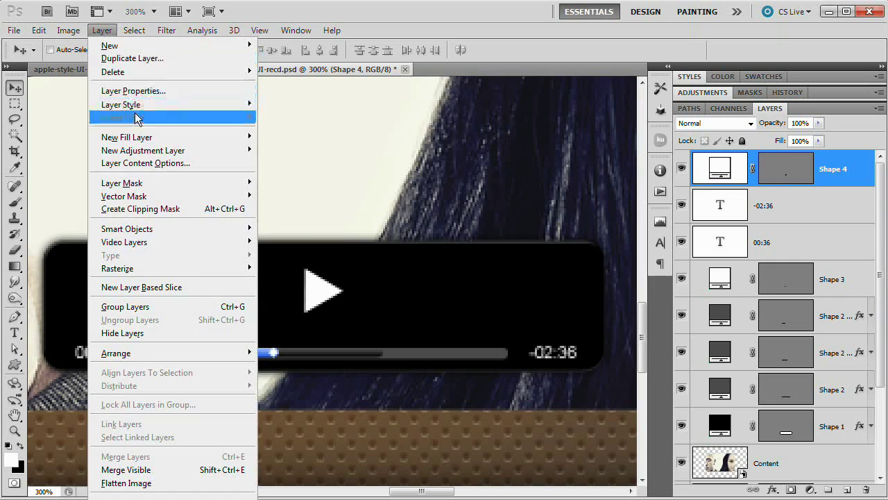
pyautogui.moveTo(142, 105)
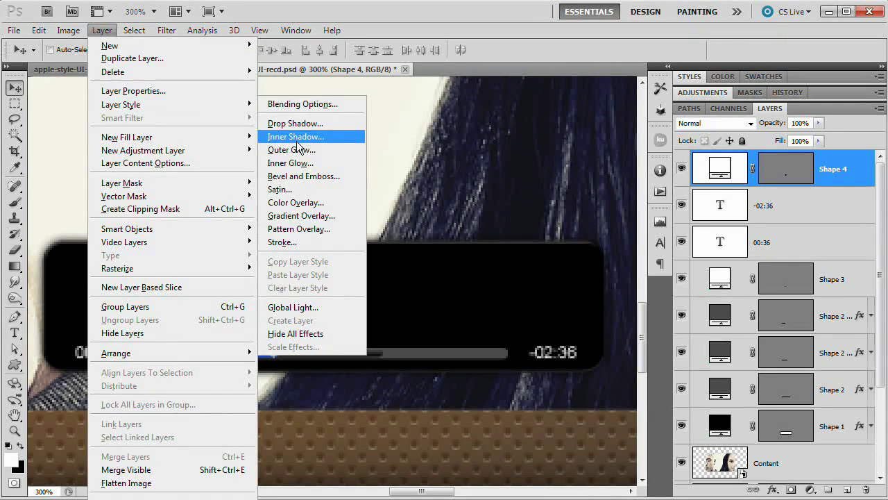
pyautogui.click(294, 136)
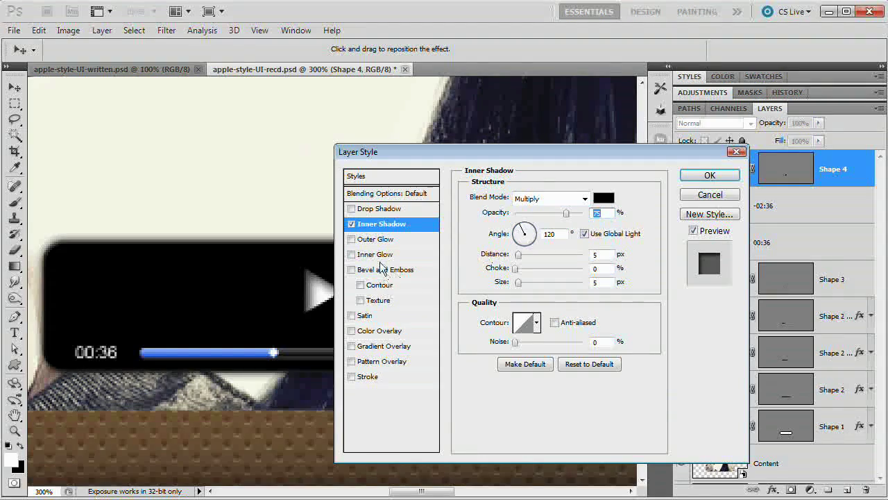
pyautogui.click(584, 198)
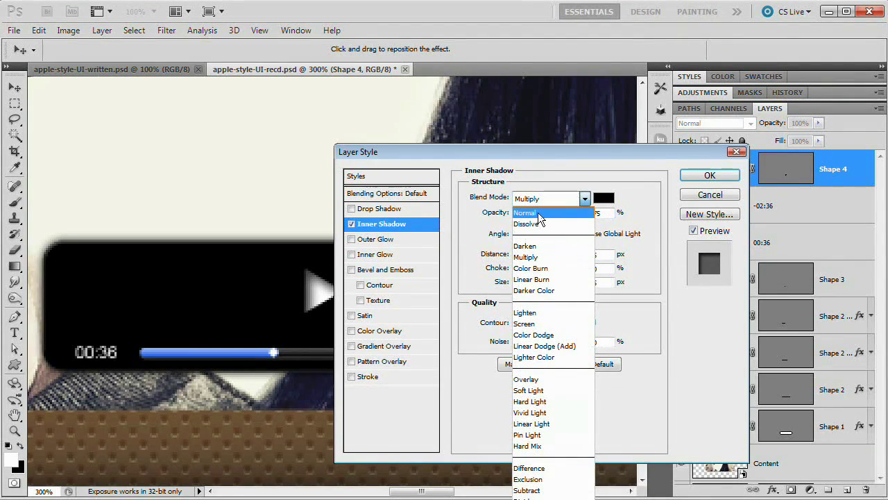
pyautogui.click(539, 213)
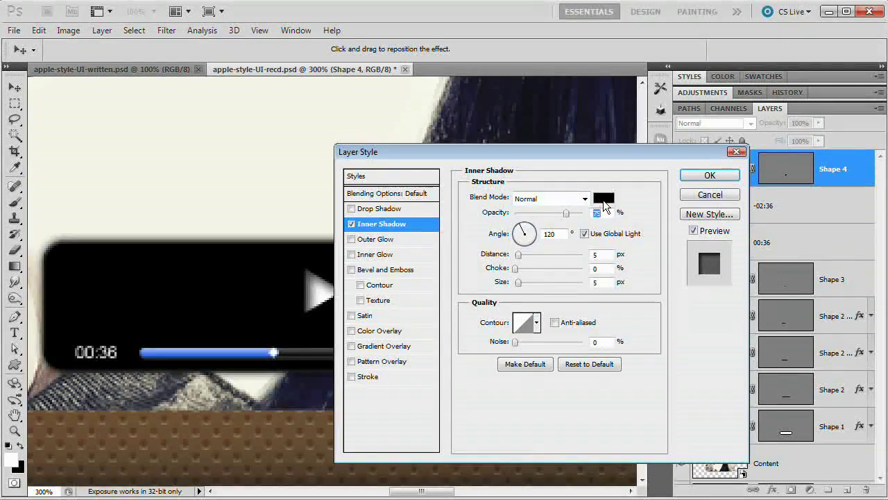
pyautogui.click(603, 198)
pyautogui.click(166, 202)
pyautogui.moveTo(176, 213); pyautogui.dragTo(132, 156)
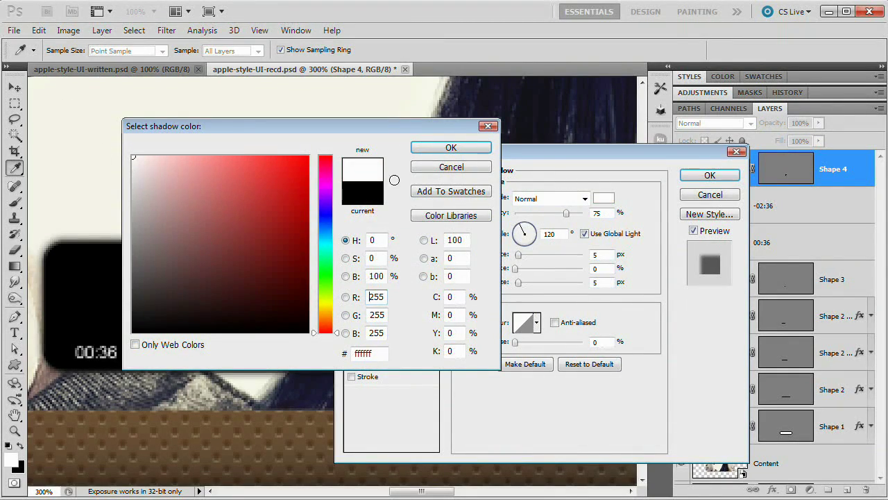
pyautogui.click(451, 147)
pyautogui.write('100')
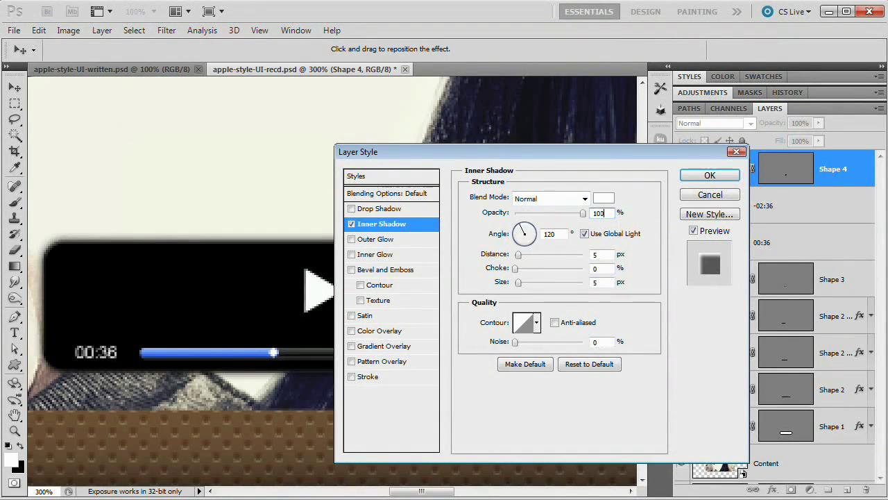
# Step: Disable global light for the inner shadow and set its angle to 180°, distance to 1 px and size to 0 px
pyautogui.moveTo(605, 153); pyautogui.dragTo(660, 147)
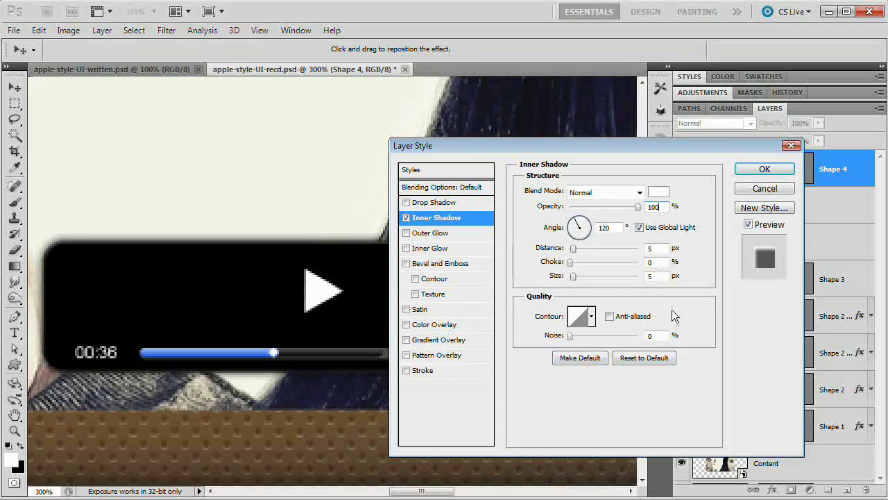
pyautogui.click(639, 227)
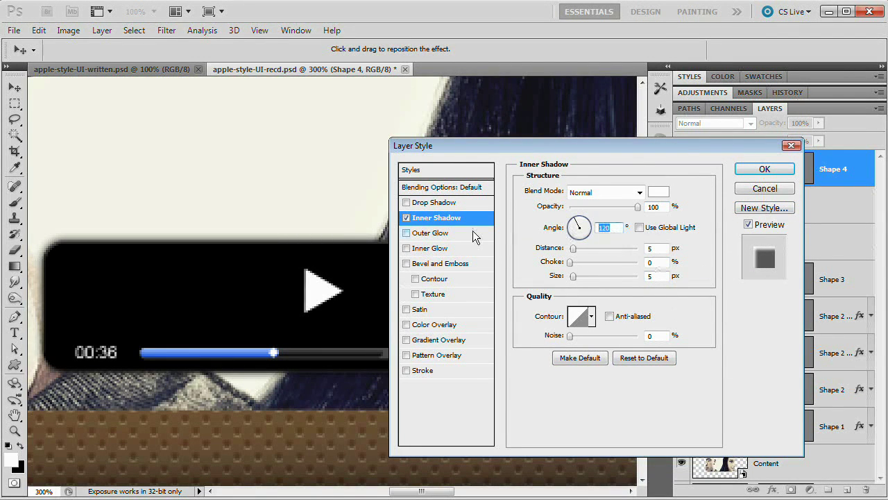
pyautogui.write('180')
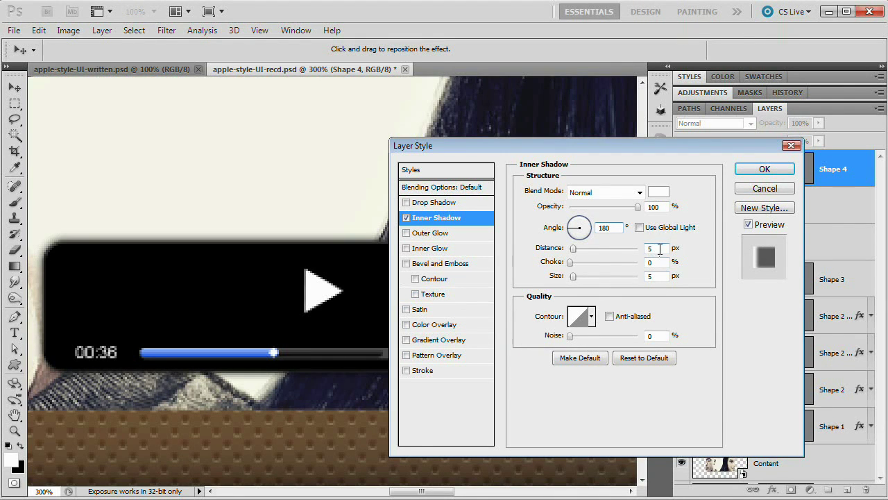
pyautogui.write('1')
pyautogui.press('Tab')
pyautogui.press('Tab')
pyautogui.write('0')
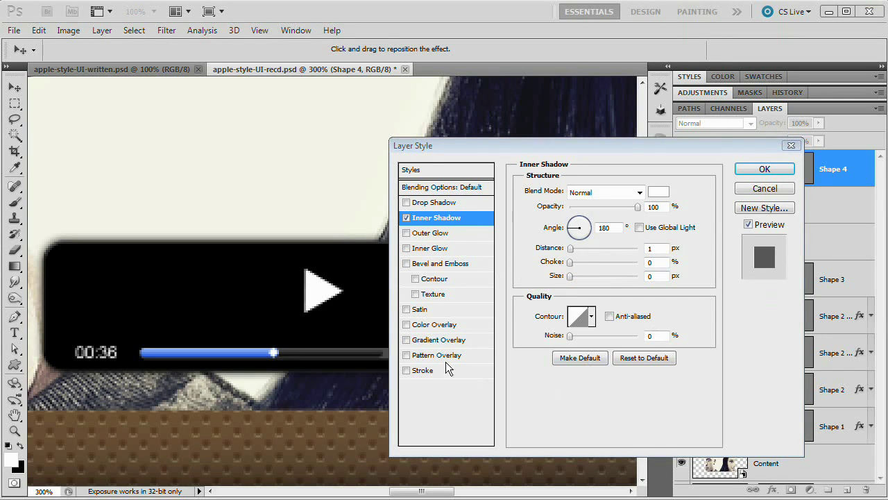
# Step: Add a Gradient Overlay to the play triangle and set the gradient's starting colour stop to d9d9d9
pyautogui.click(407, 340)
pyautogui.click(416, 340)
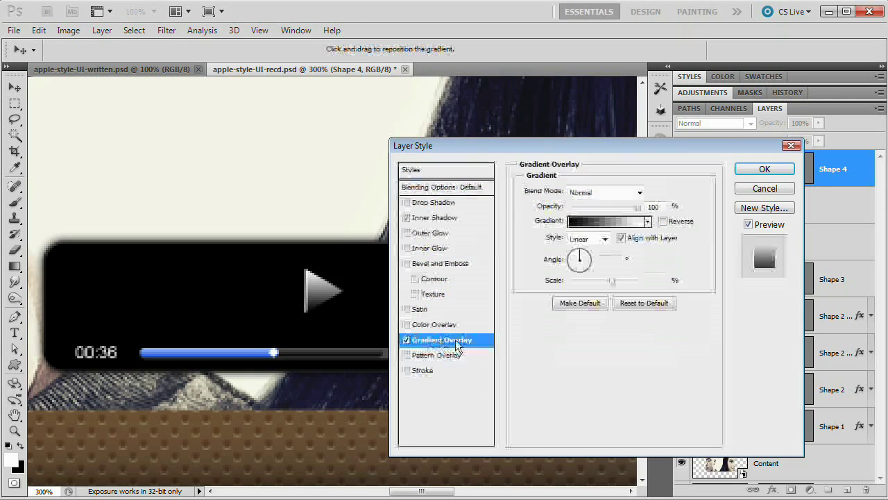
pyautogui.click(591, 219)
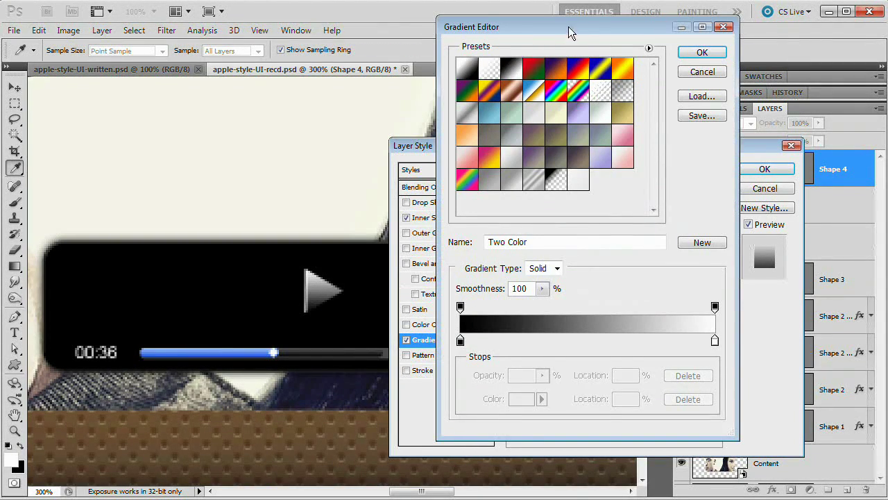
pyautogui.moveTo(576, 28); pyautogui.dragTo(552, 26)
pyautogui.doubleClick(436, 340)
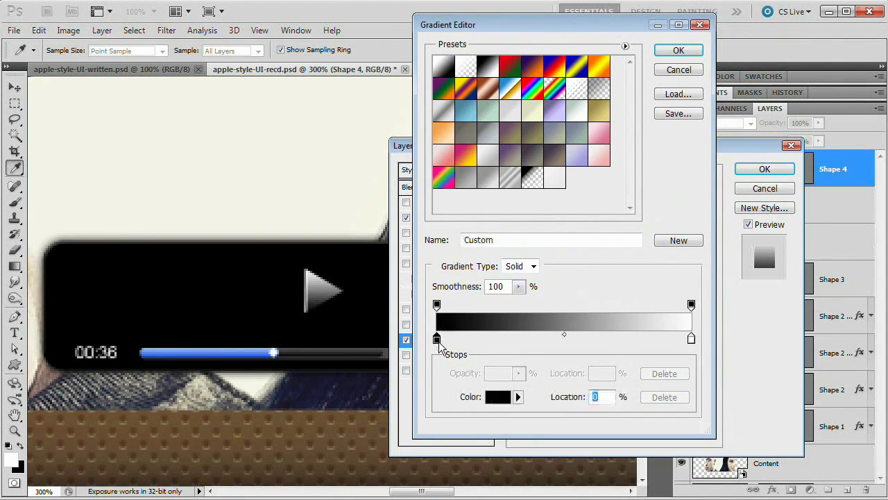
pyautogui.click(370, 354)
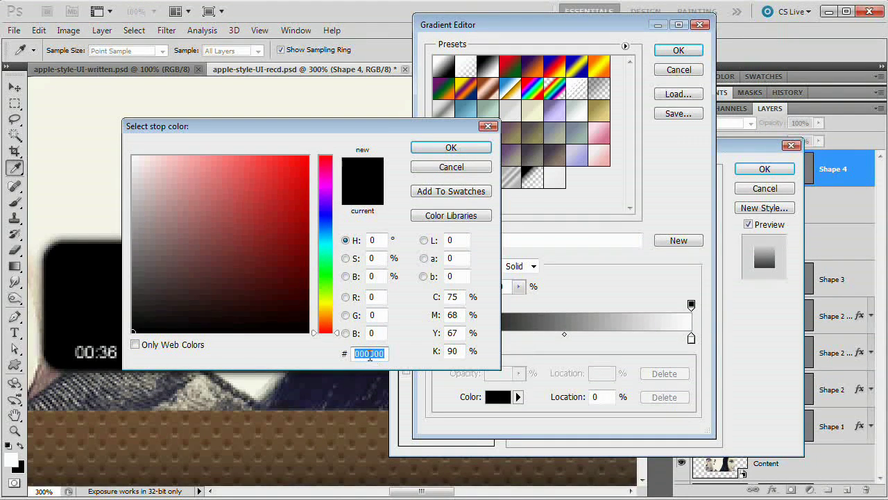
pyautogui.write('d9d9d9')
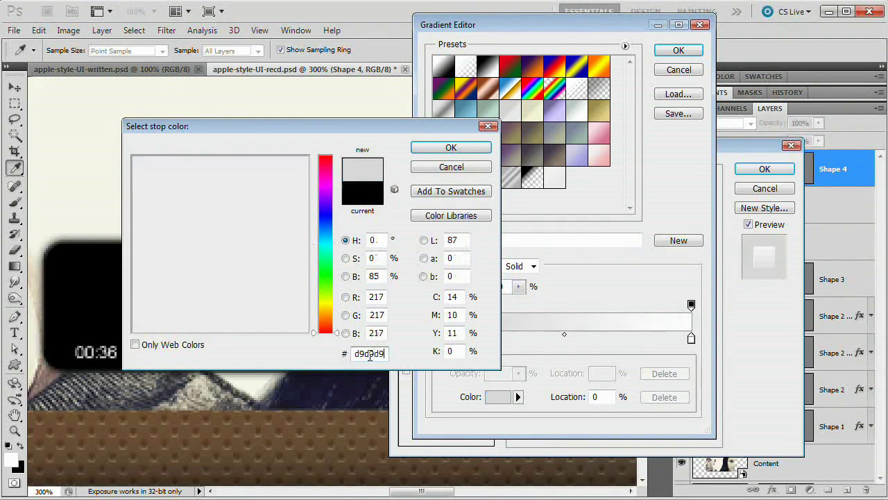
pyautogui.click(451, 147)
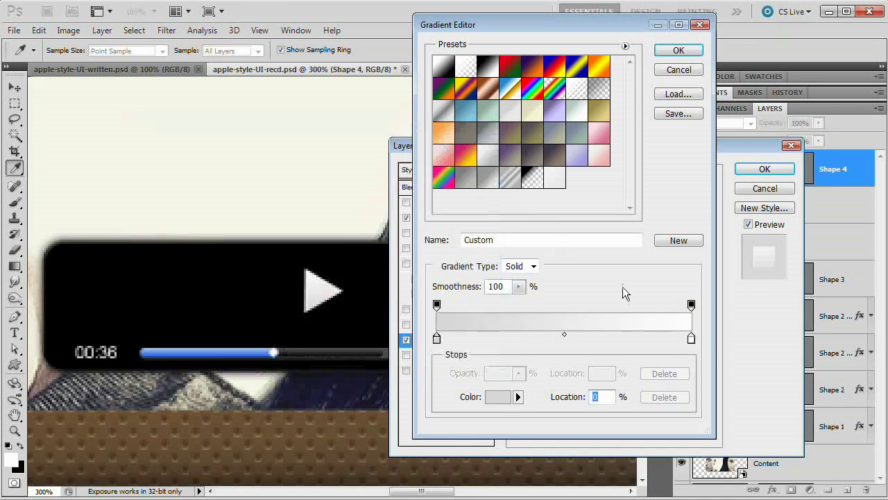
# Step: Set the gradient's end colour stop to fafafa and apply the layer style to the play triangle
pyautogui.doubleClick(691, 338)
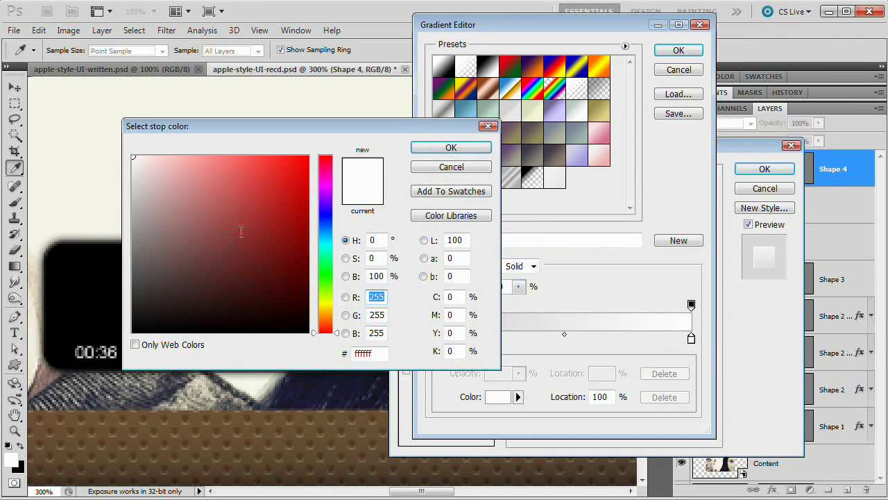
pyautogui.click(375, 353)
pyautogui.write('fafafa')
pyautogui.click(375, 276)
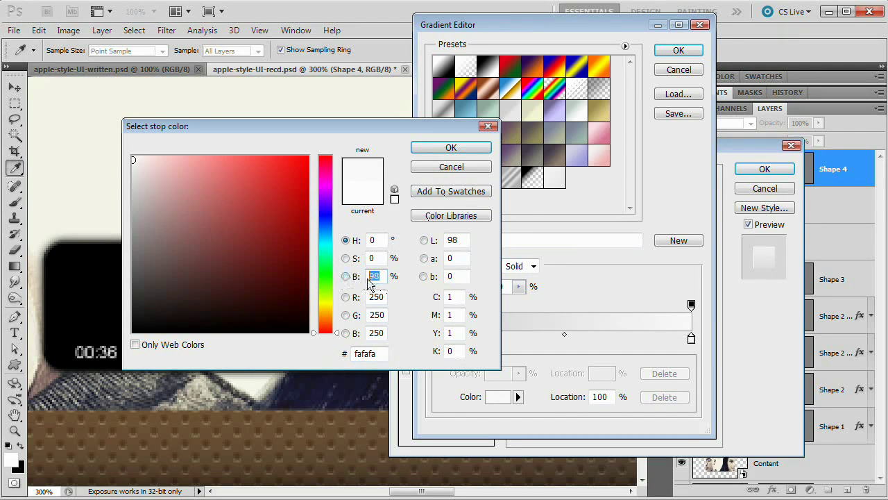
pyautogui.click(451, 147)
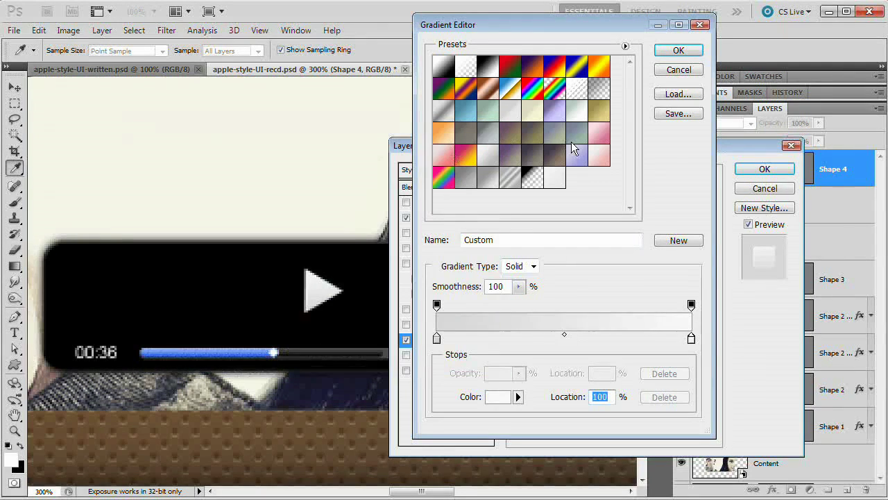
pyautogui.click(670, 53)
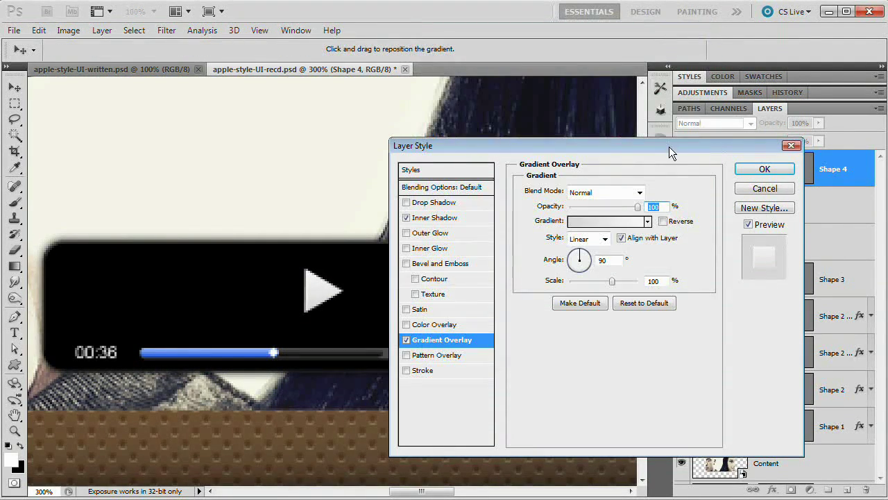
pyautogui.moveTo(668, 146); pyautogui.dragTo(674, 129)
pyautogui.click(776, 153)
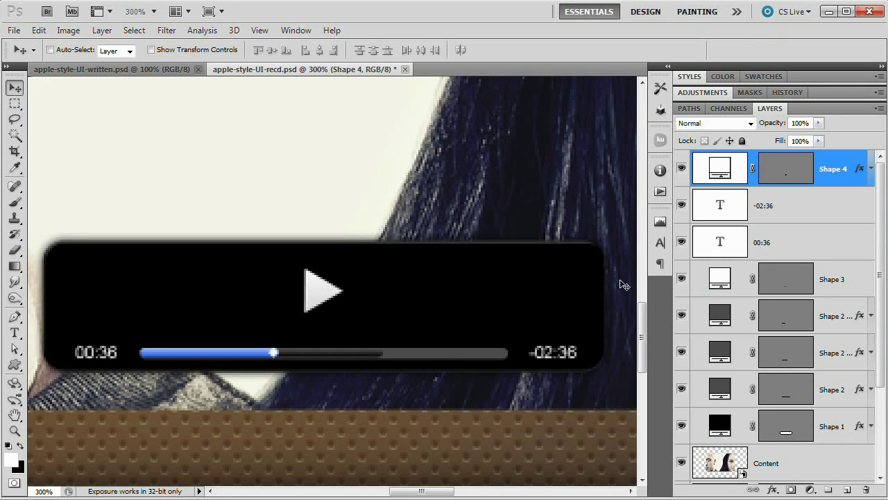
# Step: Duplicate the play triangle, place the copy to its right and scale it to 65% width and height
pyautogui.hotkey('ctrl', 'j')
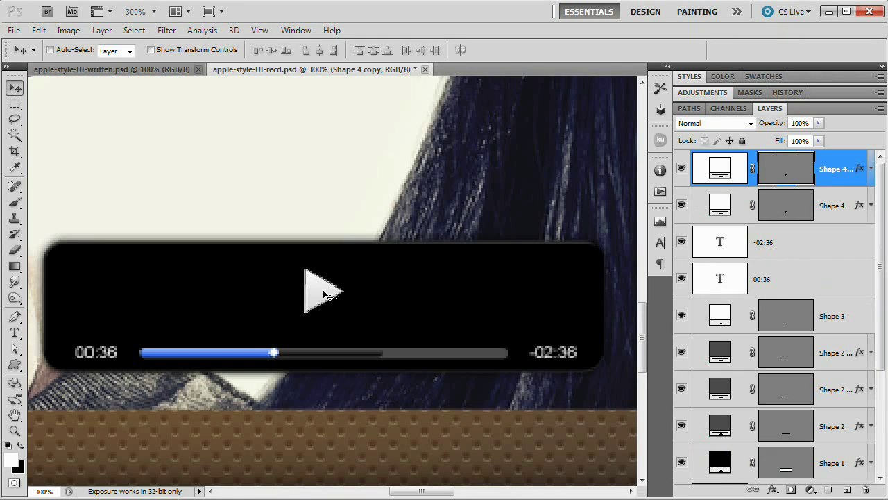
pyautogui.moveTo(321, 296); pyautogui.dragTo(382, 297)
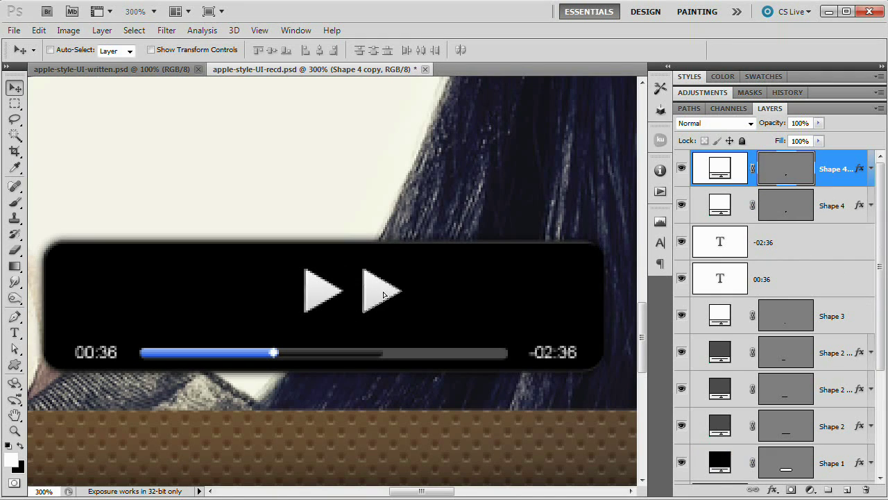
pyautogui.hotkey('ctrl', 't')
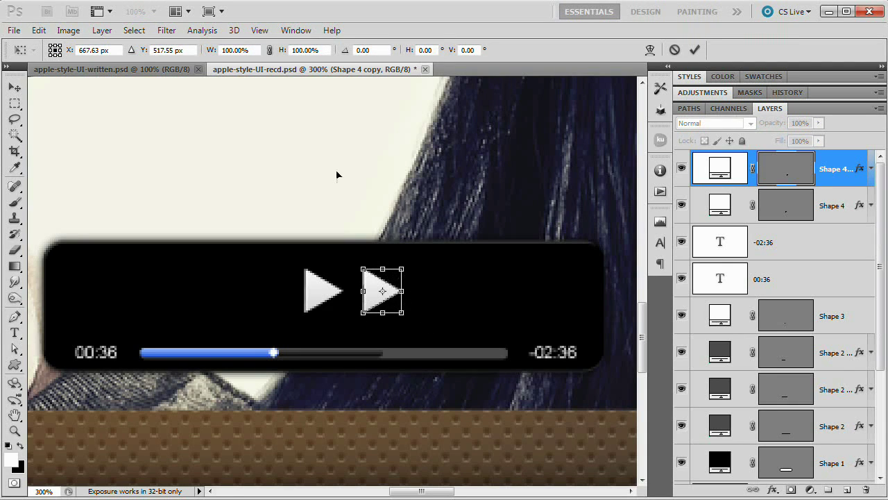
pyautogui.click(239, 50)
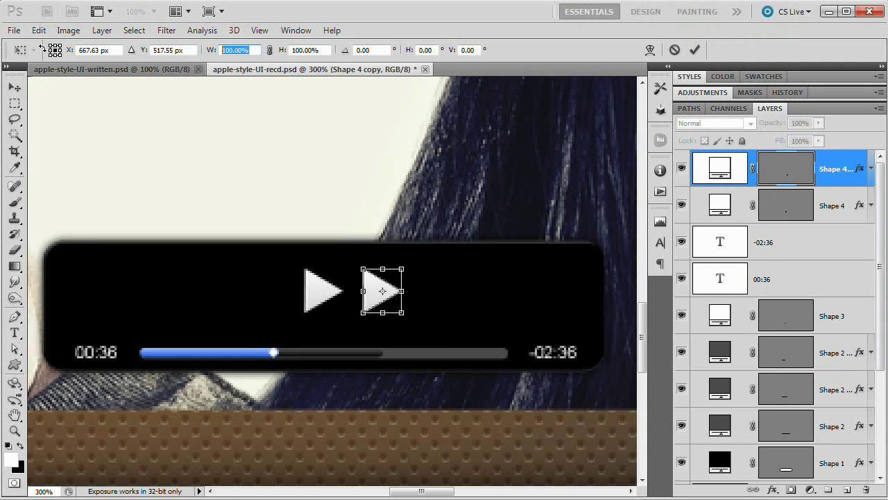
pyautogui.write('65')
pyautogui.press('Tab')
pyautogui.write('65')
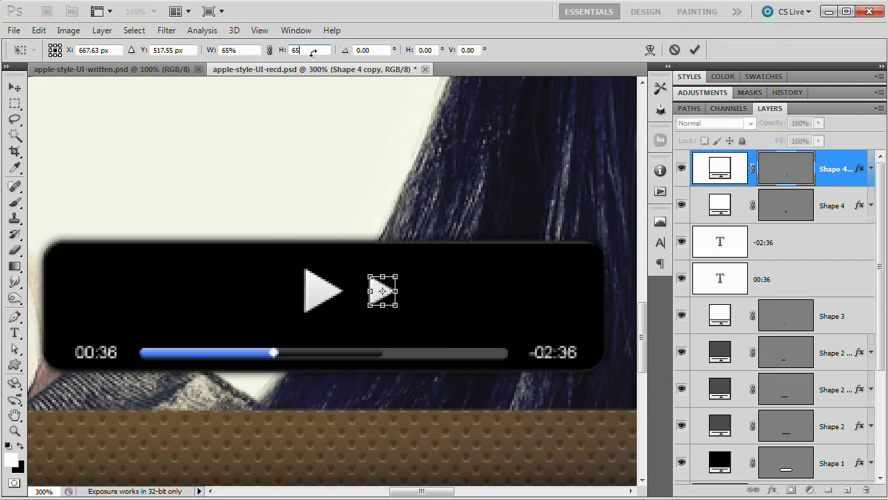
pyautogui.click(694, 48)
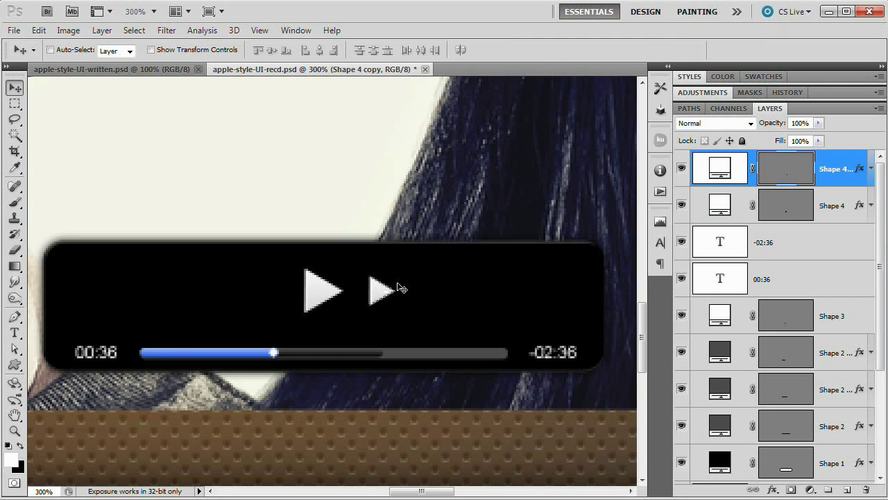
# Step: Duplicate the small triangle and shift the copy 12 px right to form a fast-forward icon
pyautogui.hotkey('ctrl', 'j')
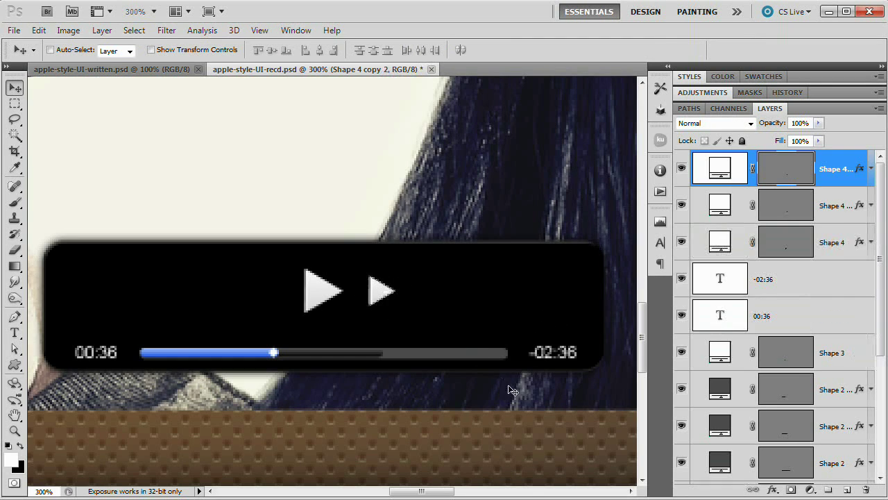
pyautogui.hotkey('shift', 'Right')
pyautogui.press('Right')
pyautogui.press('Right')
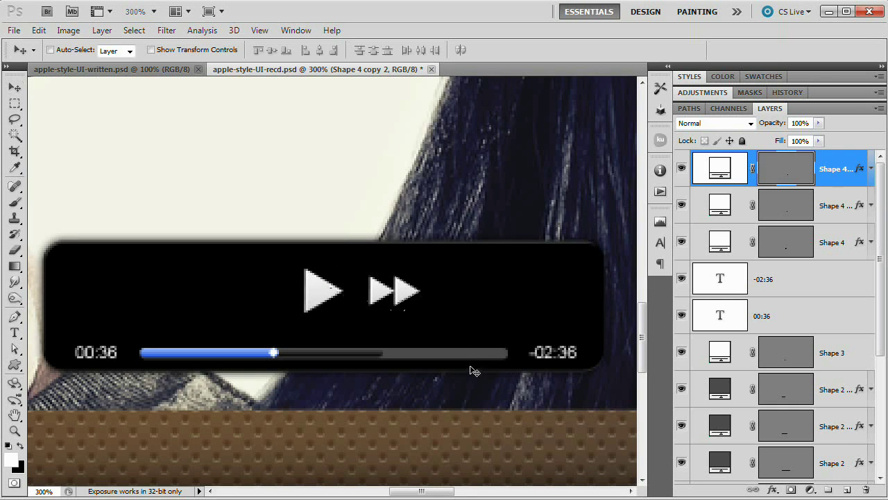
# Step: Scale the second fast-forward triangle to 90% width and height
pyautogui.hotkey('ctrl', 't')
pyautogui.click(254, 52)
pyautogui.doubleClick(254, 52)
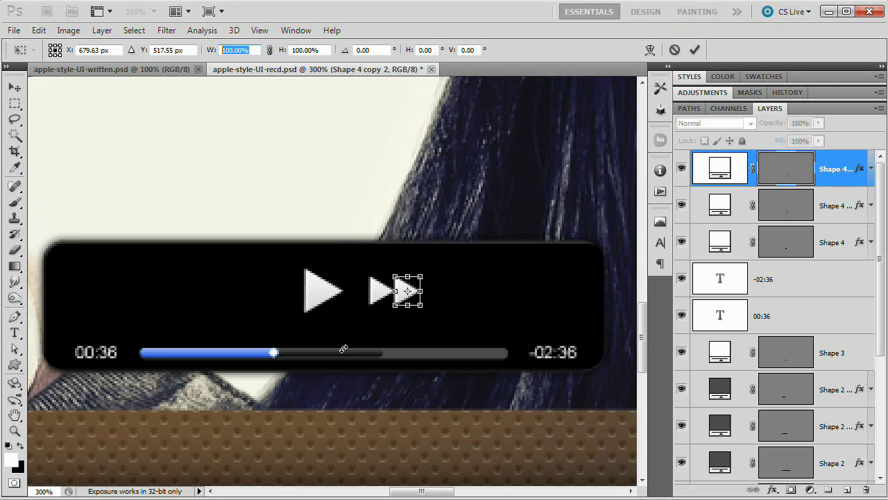
pyautogui.write('90%')
pyautogui.press('Tab')
pyautogui.write('90')
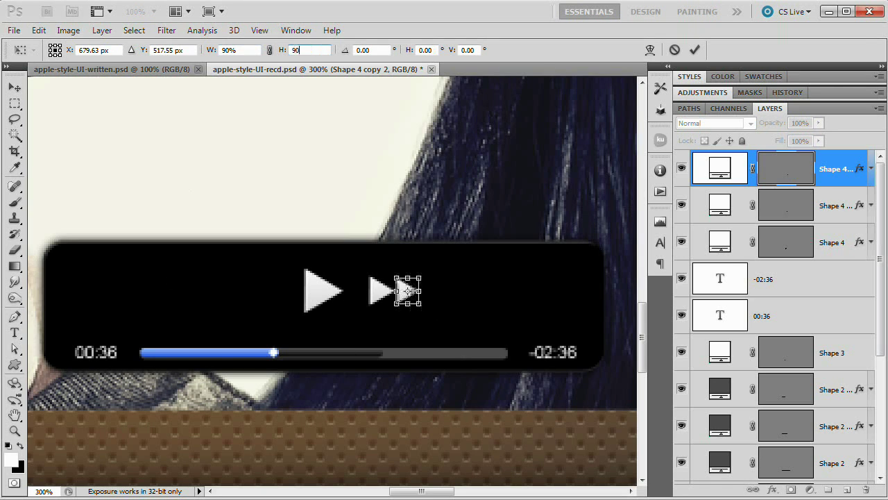
pyautogui.click(695, 50)
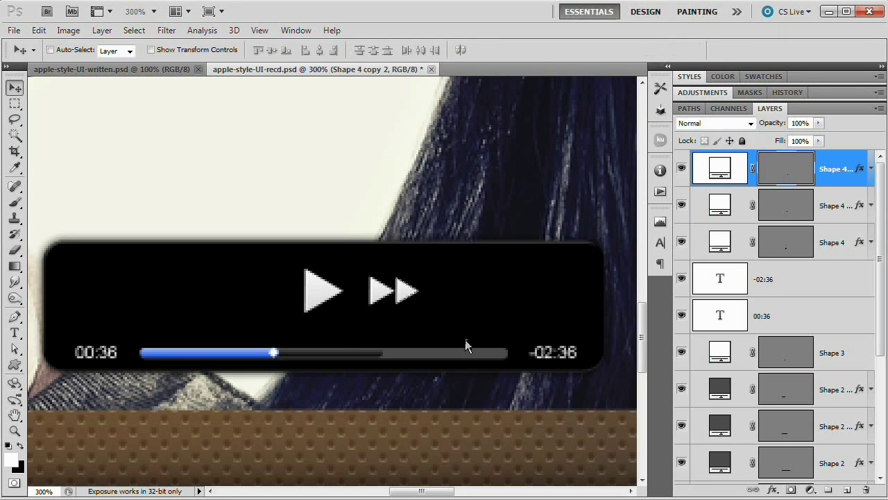
# Step: Duplicate the two fast-forward triangle layers together and place the copies to the left of the play triangle
pyautogui.keyDown('shift'); pyautogui.click(841, 207); pyautogui.keyUp('shift')
pyautogui.click(840, 206)
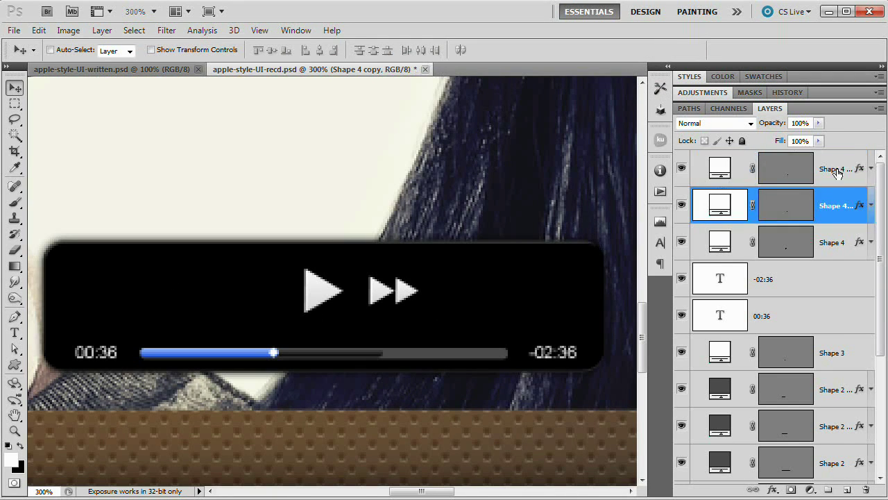
pyautogui.click(681, 204)
pyautogui.click(681, 205)
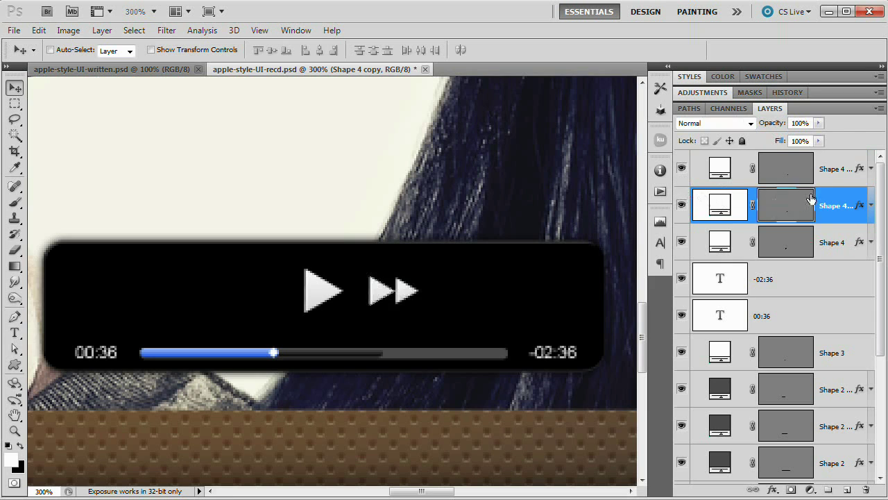
pyautogui.keyDown('shift'); pyautogui.click(839, 172); pyautogui.keyUp('shift')
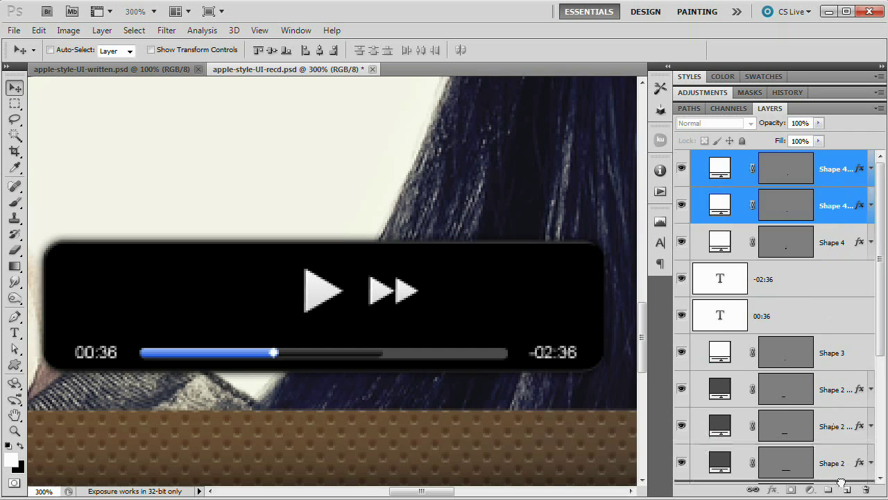
pyautogui.hotkey('ctrl', 'e')
pyautogui.hotkey('ctrl', 'z')
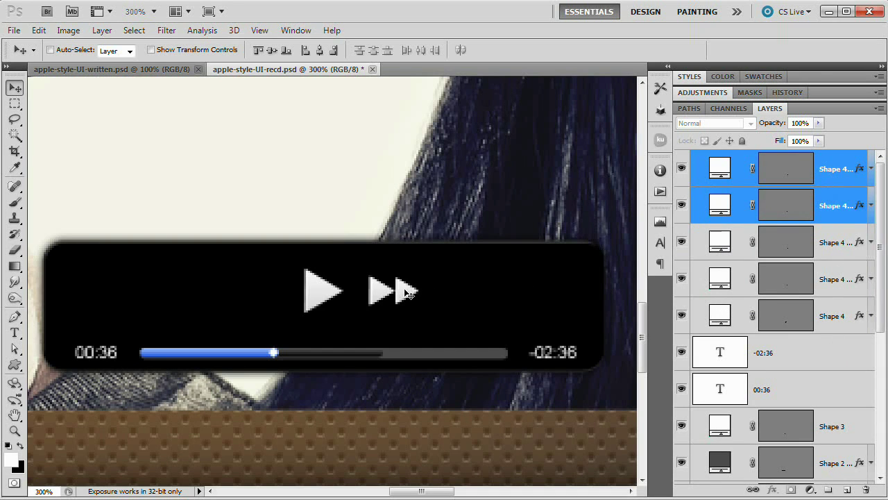
pyautogui.moveTo(408, 294); pyautogui.dragTo(273, 294)
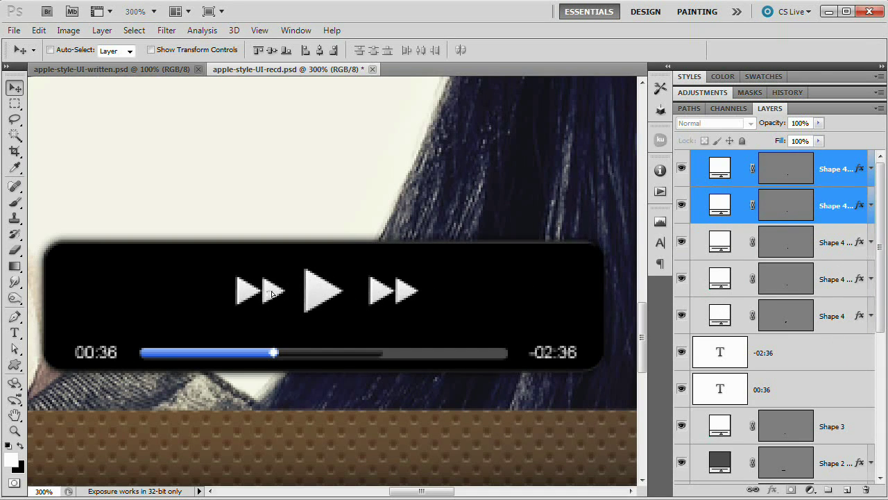
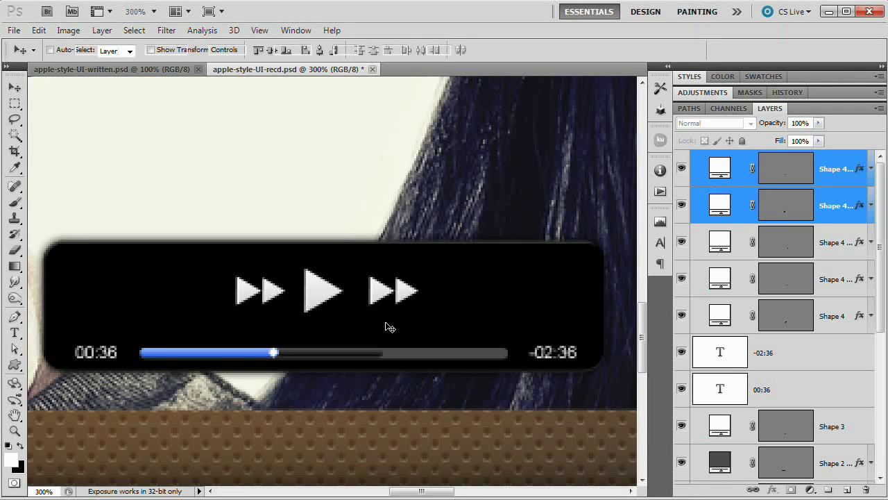
# Step: Flip the copied triangle pair horizontally with a -100% width transform to make the rewind icon
pyautogui.hotkey('ctrl', 't')
pyautogui.click(226, 50)
pyautogui.write('-100')
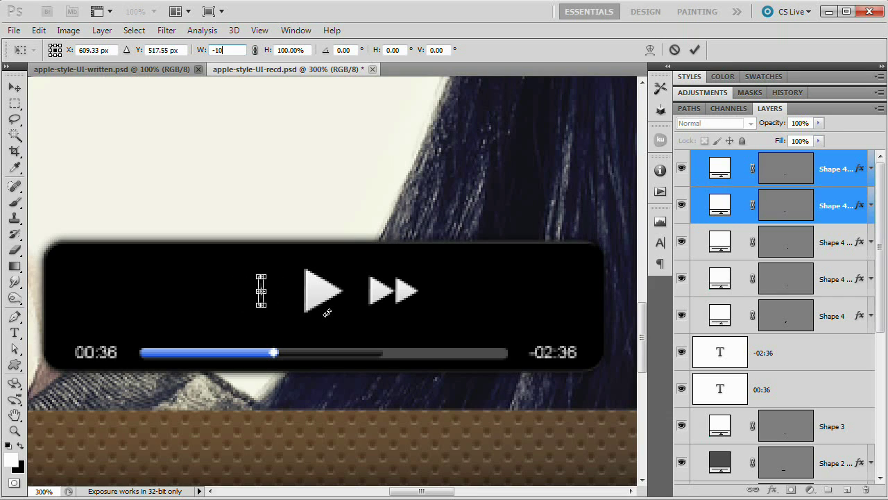
pyautogui.press('Tab')
pyautogui.write('1000')
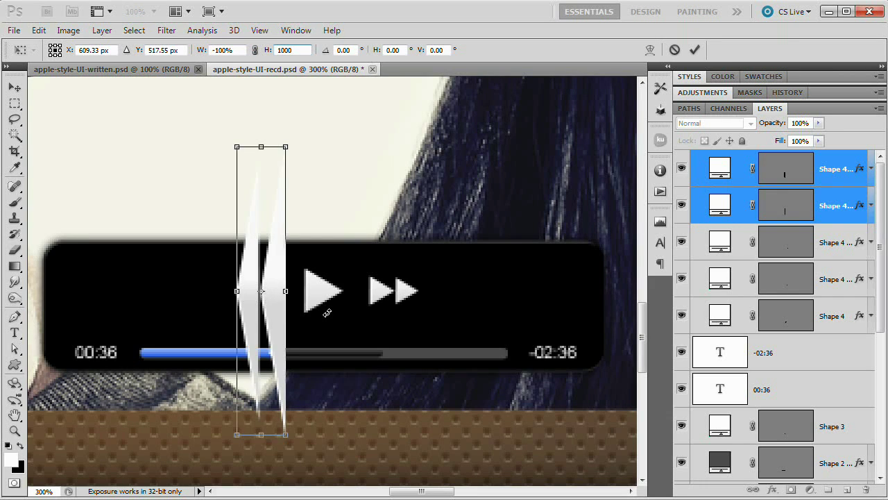
pyautogui.press('BackSpace')
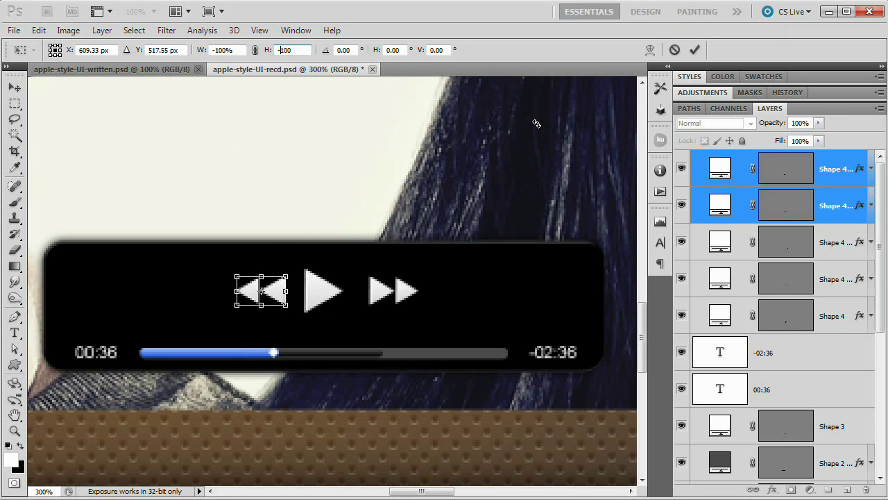
pyautogui.click(695, 50)
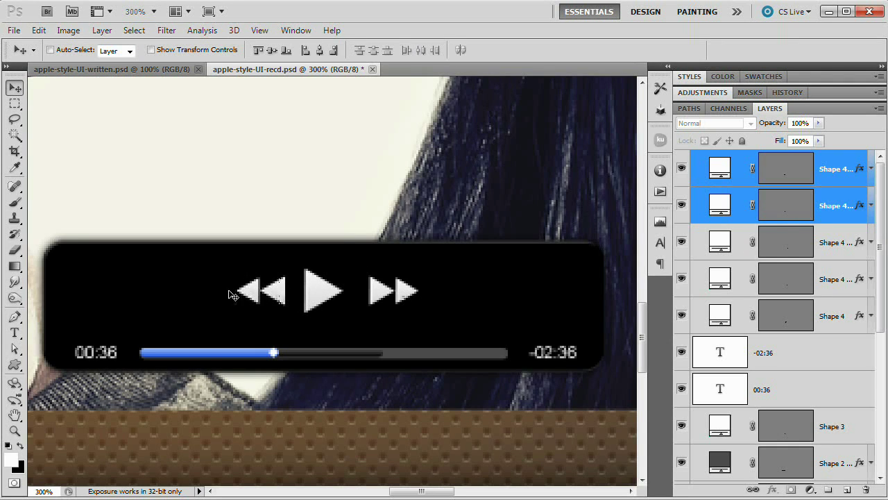
# Step: Nudge the rewind icon left to balance its spacing from the play triangle with the fast-forward icon's
pyautogui.press('Left')
pyautogui.press('Left')
pyautogui.press('Left')
pyautogui.press('Left')
pyautogui.press('Left')
pyautogui.press('Left')
pyautogui.press('Left')
pyautogui.press('Left')
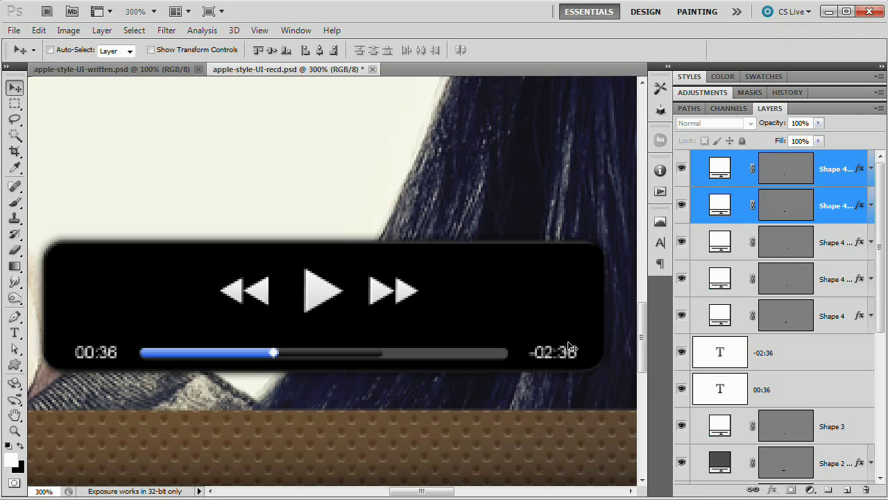
pyautogui.press('Right')
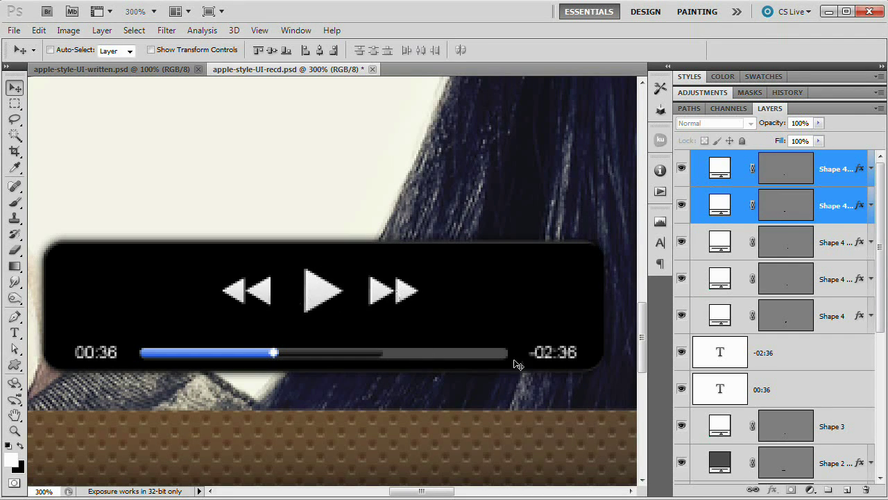
pyautogui.press('Right')
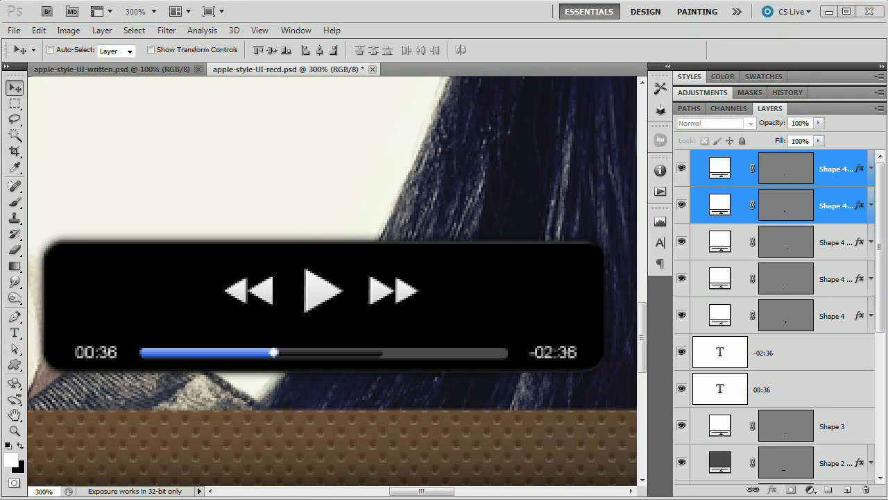
# Step: Draw a thin black rounded rectangle with a 10 px radius to the left of the rewind icon
pyautogui.click(15, 366)
pyautogui.click(14, 366)
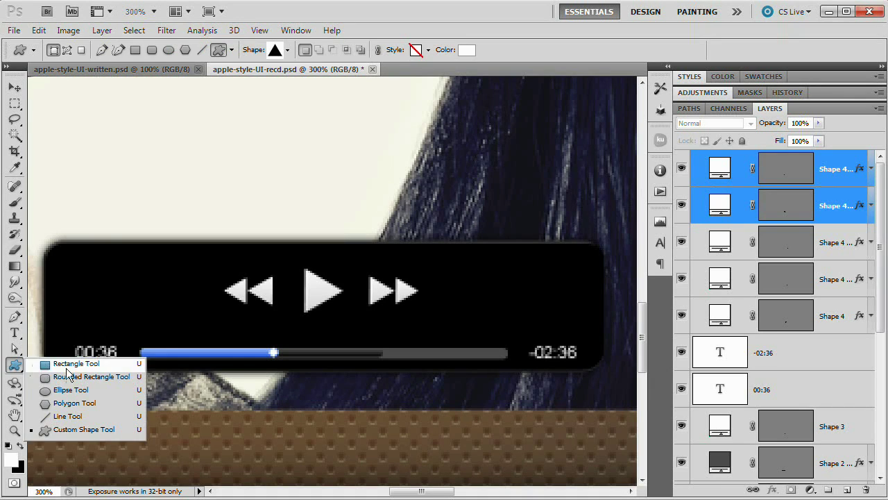
pyautogui.click(88, 381)
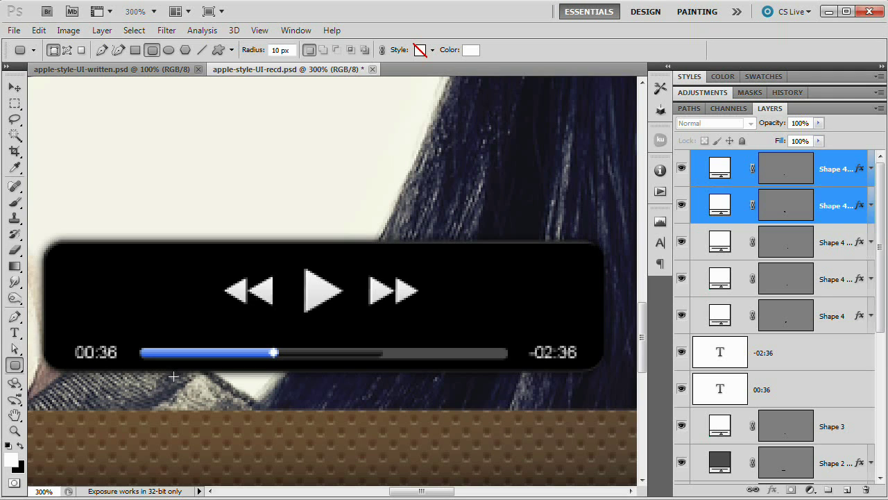
pyautogui.press('x')
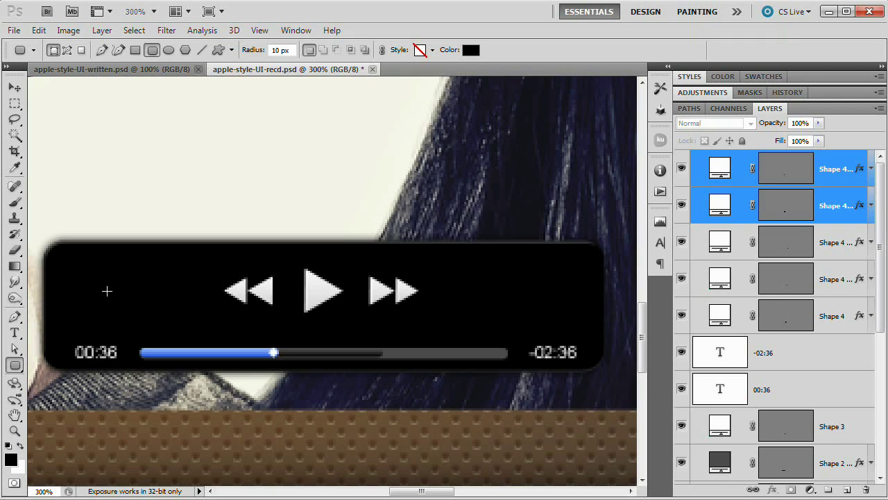
pyautogui.moveTo(104, 288); pyautogui.dragTo(168, 297)
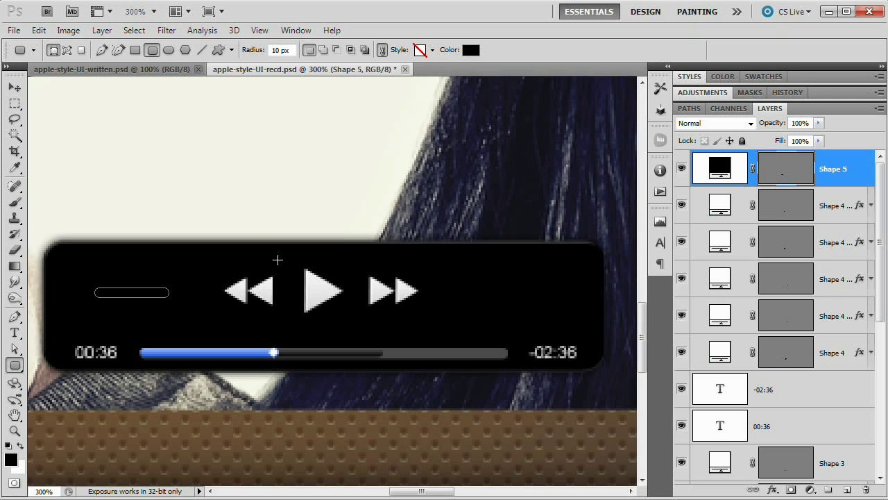
# Step: Add a drop shadow to the black rounded bar with Normal blend mode and colour #4c4c4c
pyautogui.click(102, 30)
pyautogui.moveTo(155, 105)
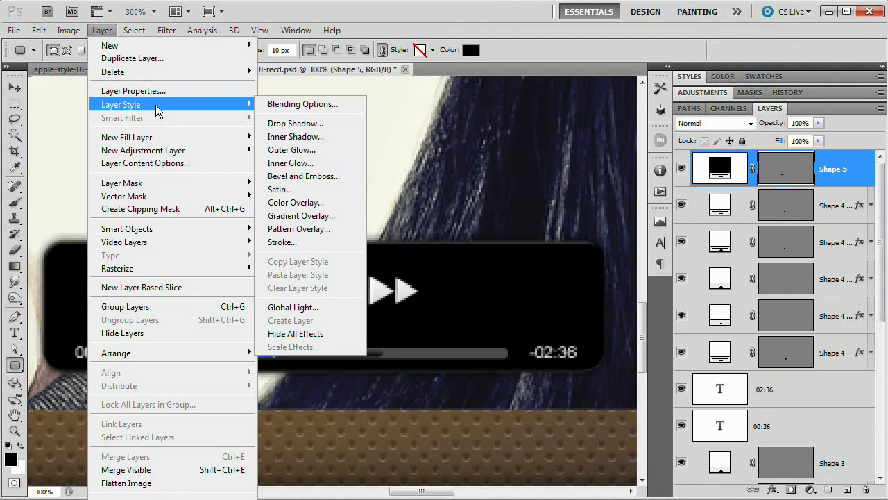
pyautogui.click(296, 123)
pyautogui.click(642, 168)
pyautogui.click(625, 179)
pyautogui.click(660, 168)
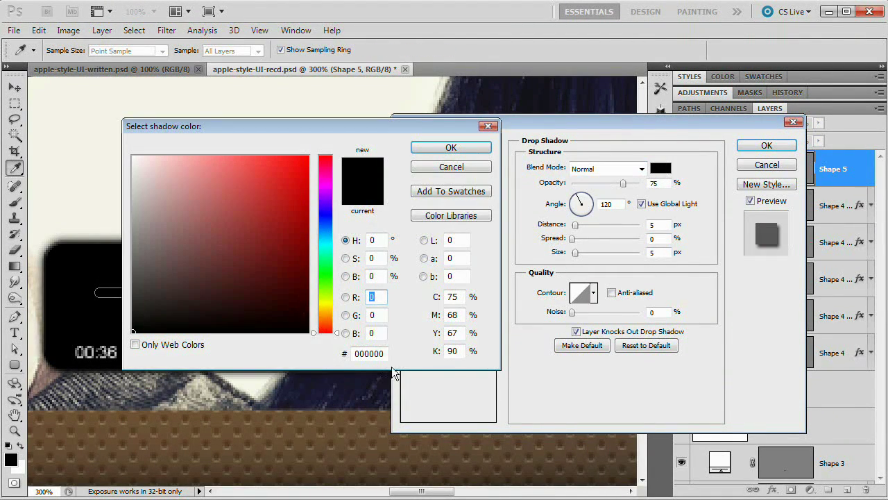
pyautogui.click(369, 353)
pyautogui.write('4c4c4c')
pyautogui.click(451, 147)
# Step: Turn off global light for the drop shadow and set its angle to 90°, distance to 1 px and size to 0 px
pyautogui.click(641, 204)
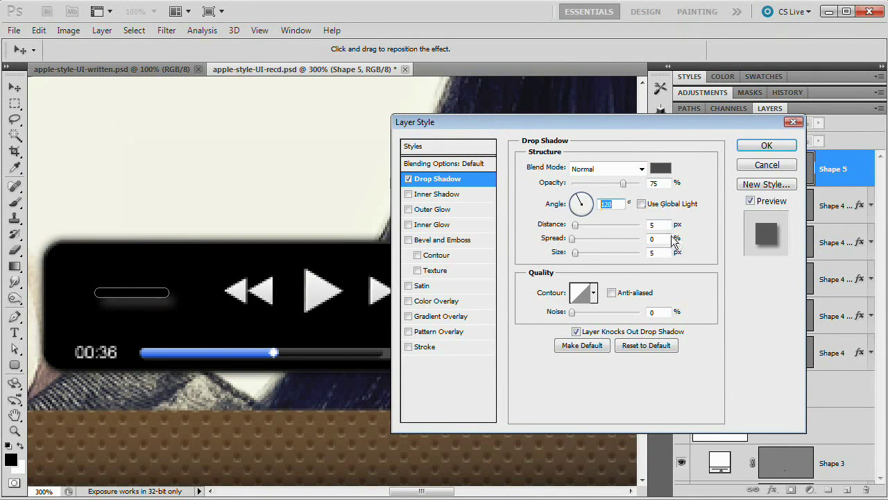
pyautogui.write('90')
pyautogui.press('Tab')
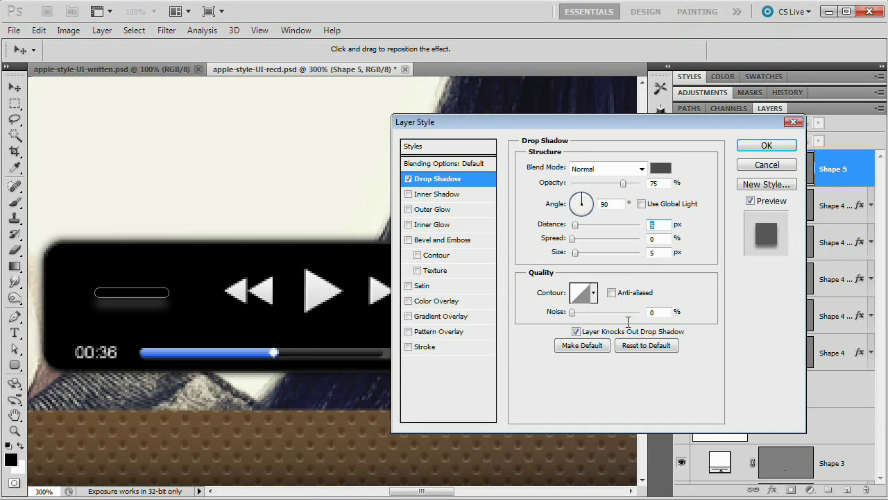
pyautogui.write('1')
pyautogui.press('Tab')
pyautogui.press('Tab')
pyautogui.write('0')
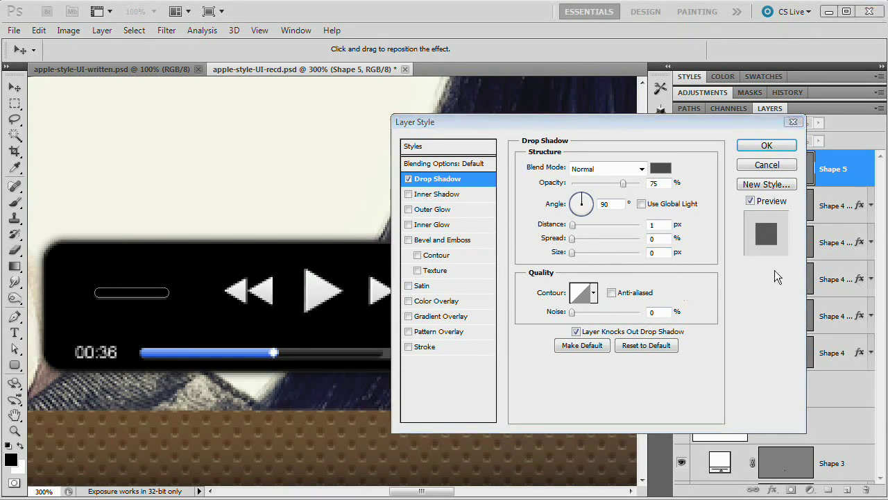
# Step: Add a linear gradient overlay from black to #404040 to the rounded bar and apply the layer style
pyautogui.click(433, 321)
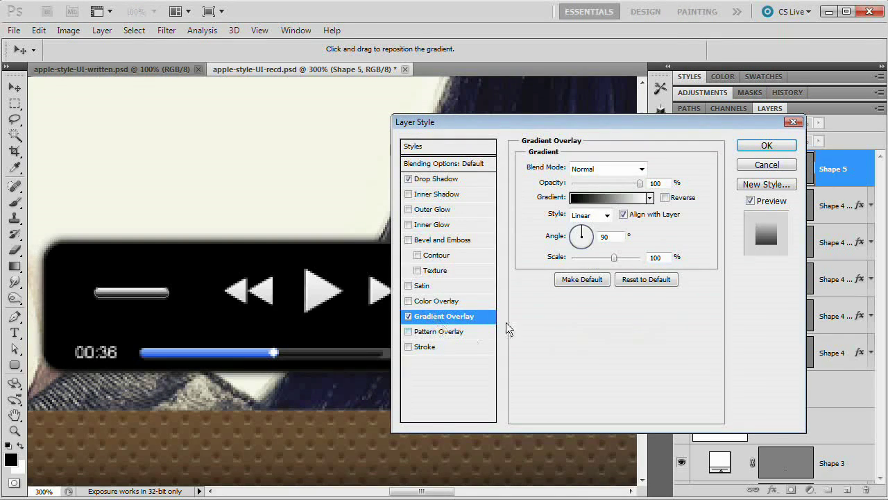
pyautogui.click(619, 198)
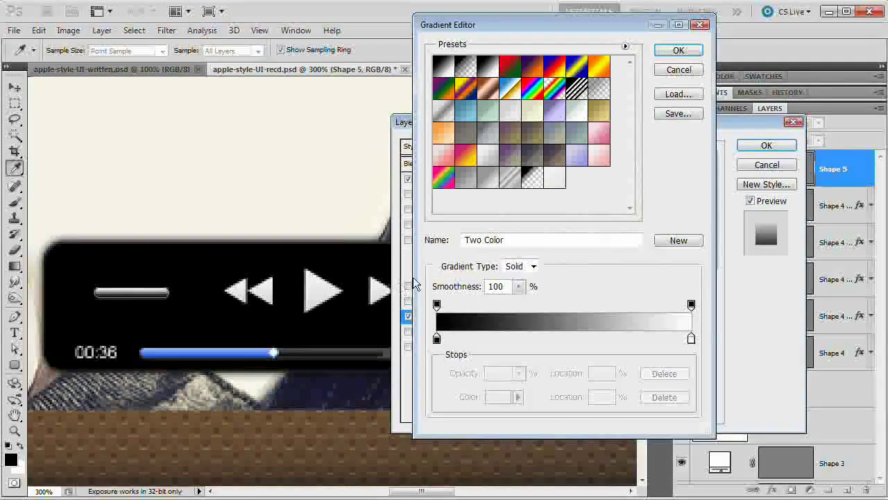
pyautogui.click(436, 338)
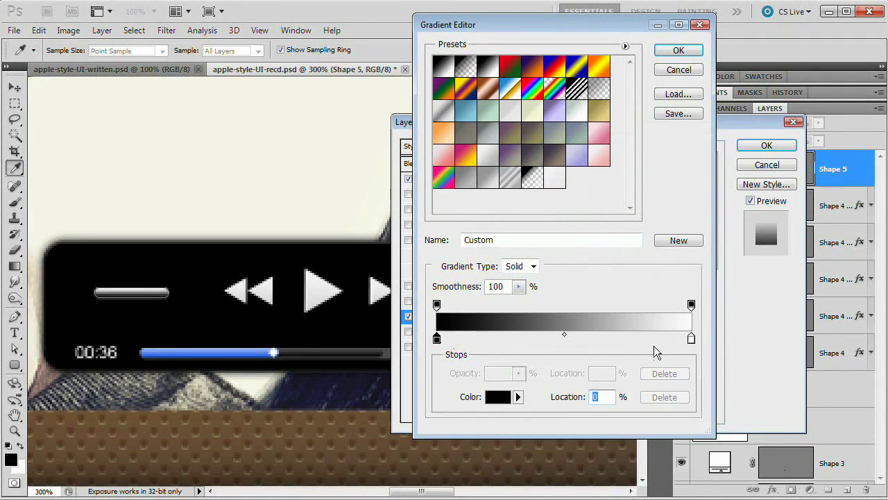
pyautogui.doubleClick(691, 338)
pyautogui.moveTo(386, 353); pyautogui.dragTo(345, 353)
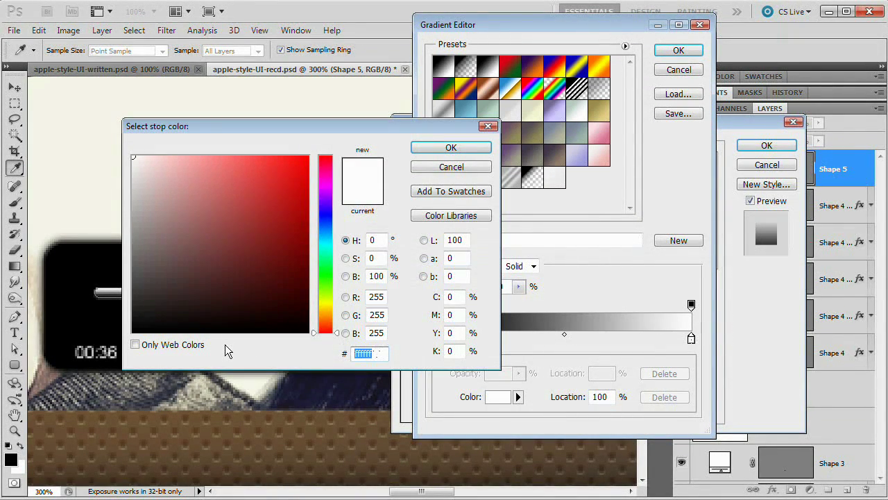
pyautogui.write('404004')
pyautogui.press('BackSpace')
pyautogui.press('BackSpace')
pyautogui.write('40')
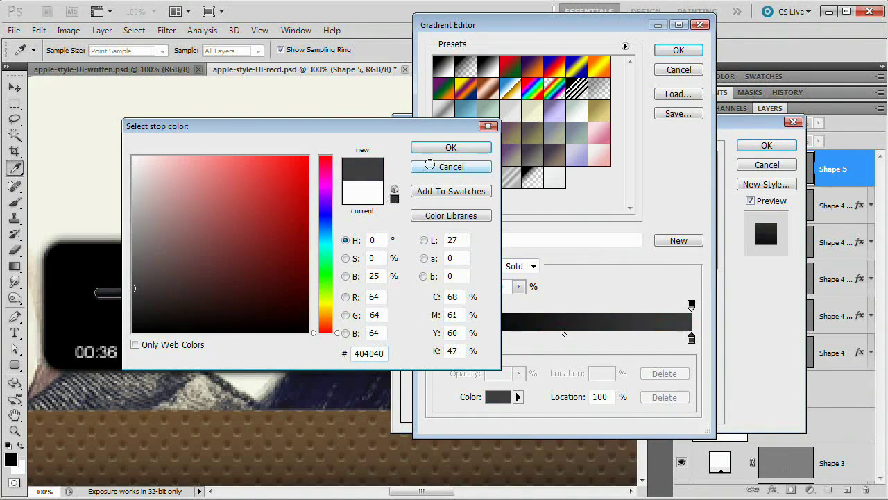
pyautogui.click(466, 149)
pyautogui.click(674, 54)
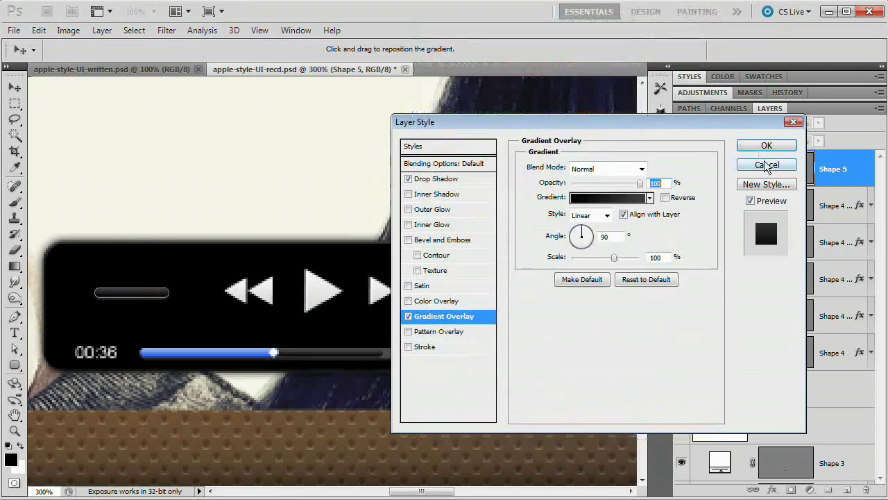
pyautogui.click(766, 145)
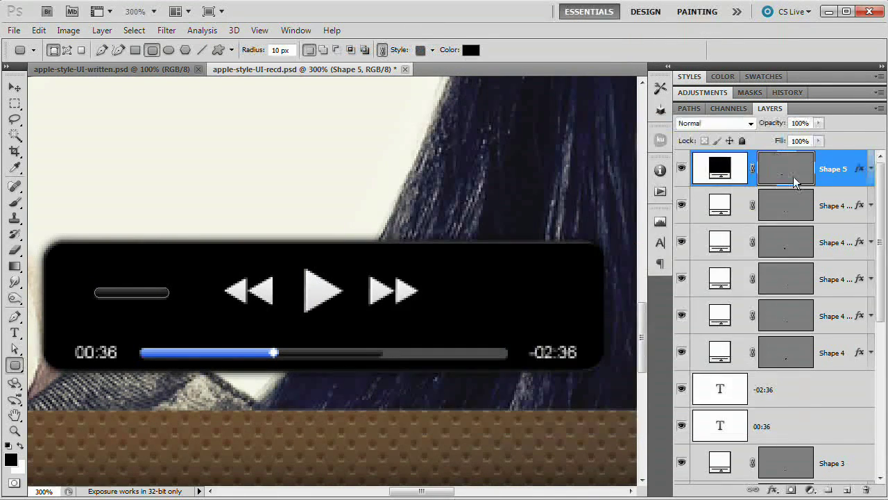
pyautogui.click(719, 205)
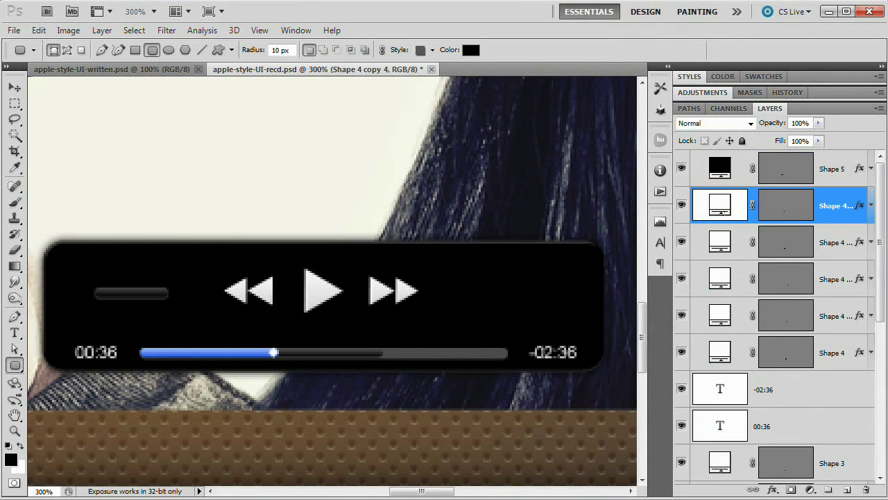
pyautogui.click(714, 166)
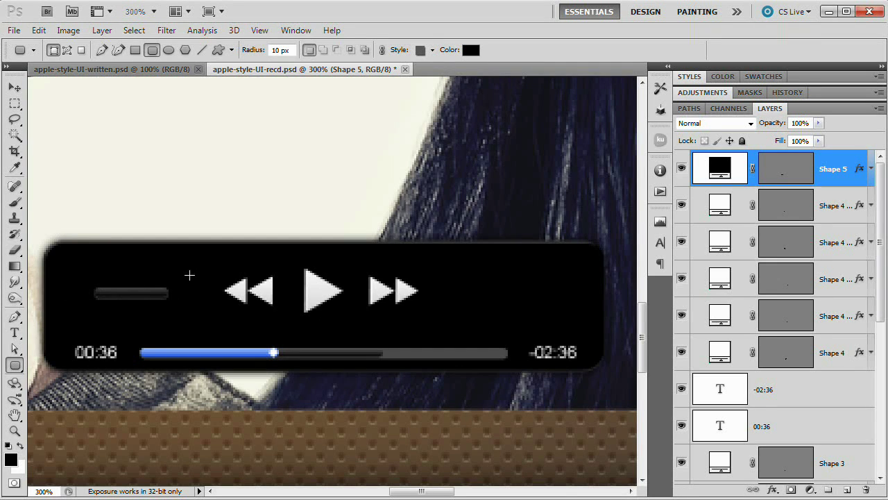
# Step: Draw a white, nearly square rounded rectangle with a 10 px radius above the control bar's left end and remove its layer style
pyautogui.moveTo(284, 324); pyautogui.dragTo(410, 352)
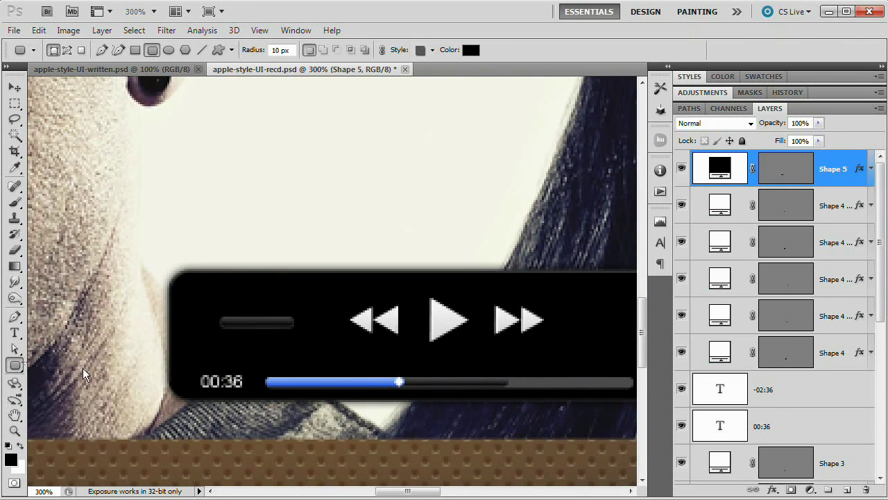
pyautogui.click(20, 445)
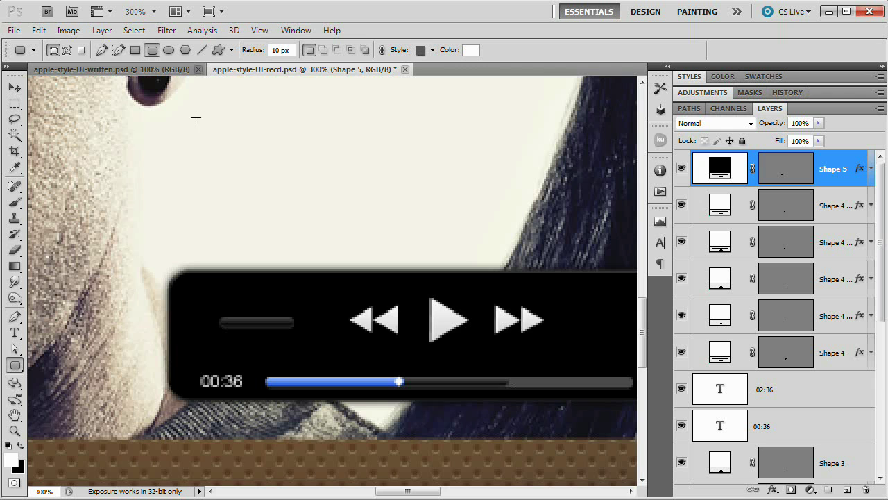
pyautogui.moveTo(197, 116); pyautogui.dragTo(302, 217)
pyautogui.moveTo(385, 175); pyautogui.dragTo(354, 296)
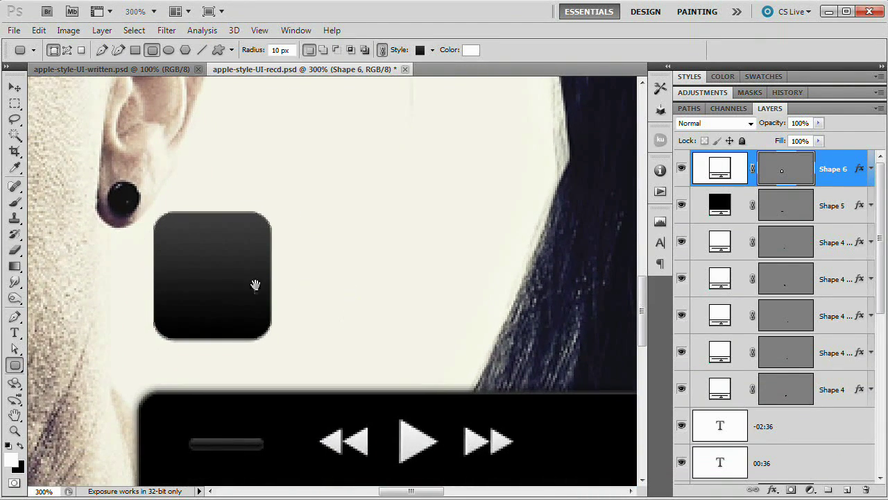
pyautogui.click(432, 50)
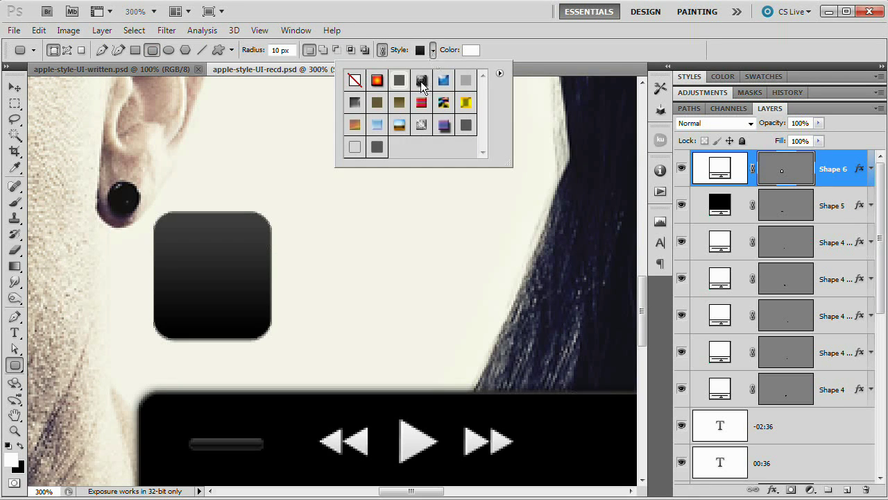
pyautogui.click(354, 79)
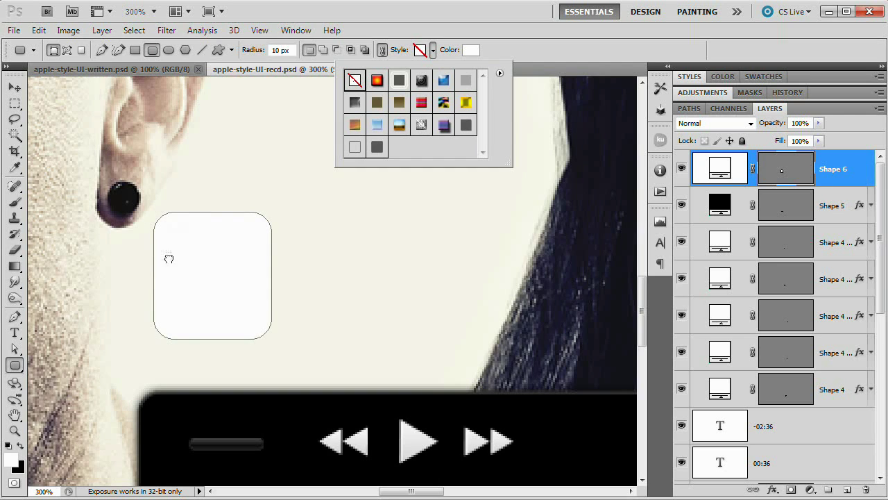
pyautogui.click(434, 53)
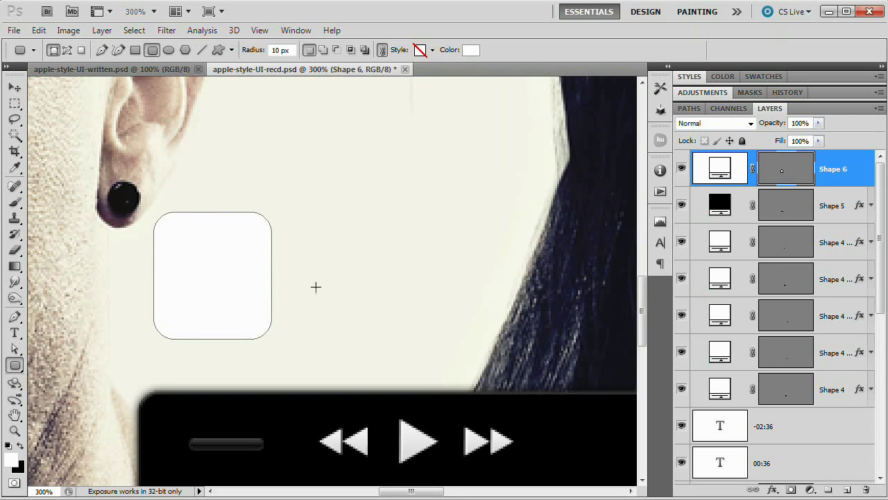
# Step: Add a closed four-point speaker cone to the white shape with the Pen tool, flaring right from the rounded square's upper and lower edges
pyautogui.moveTo(14, 317); pyautogui.dragTo(62, 314)
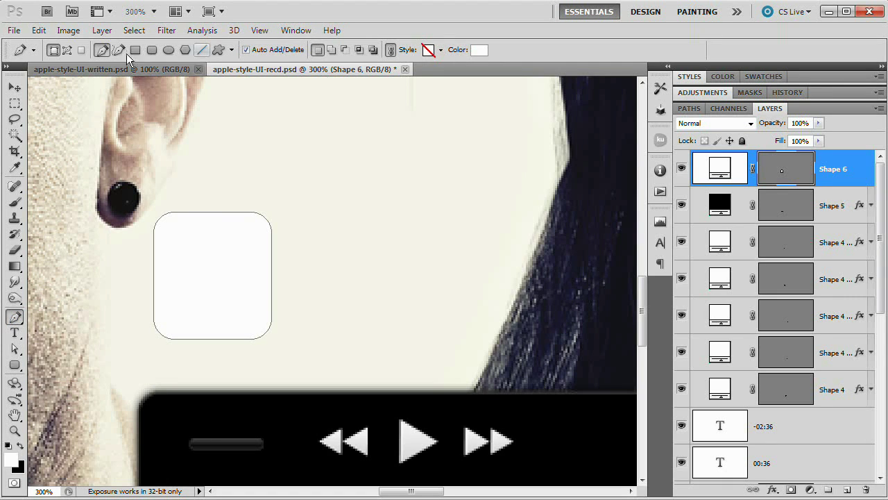
pyautogui.click(333, 52)
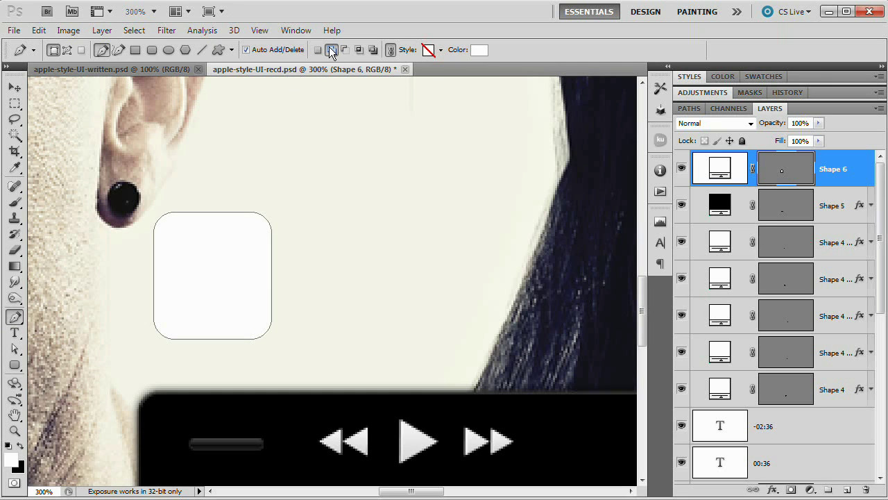
pyautogui.click(246, 215)
pyautogui.click(331, 131)
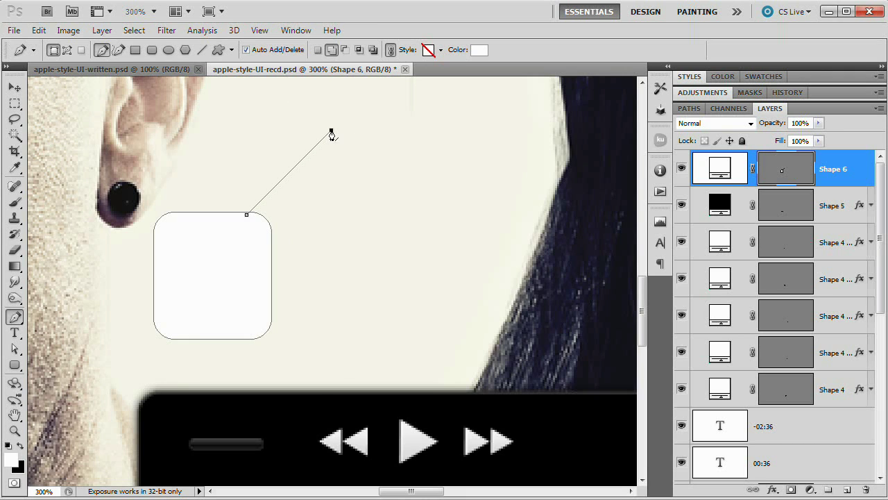
pyautogui.click(330, 421)
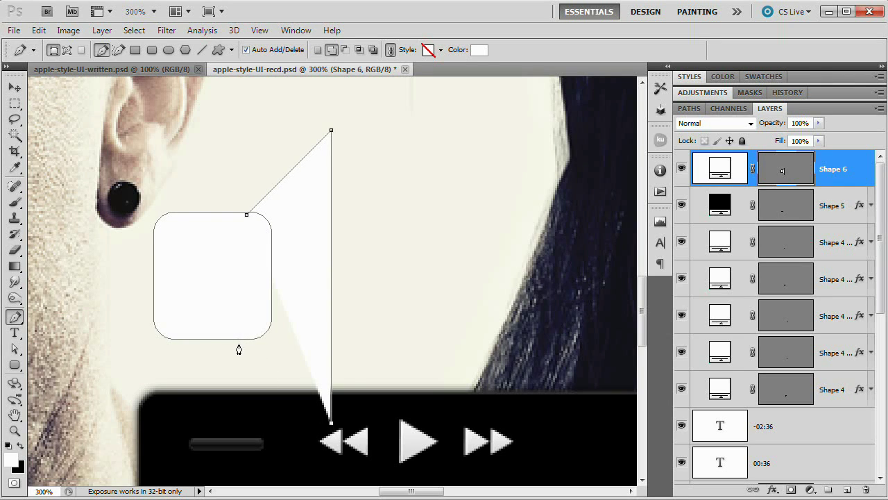
pyautogui.click(260, 352)
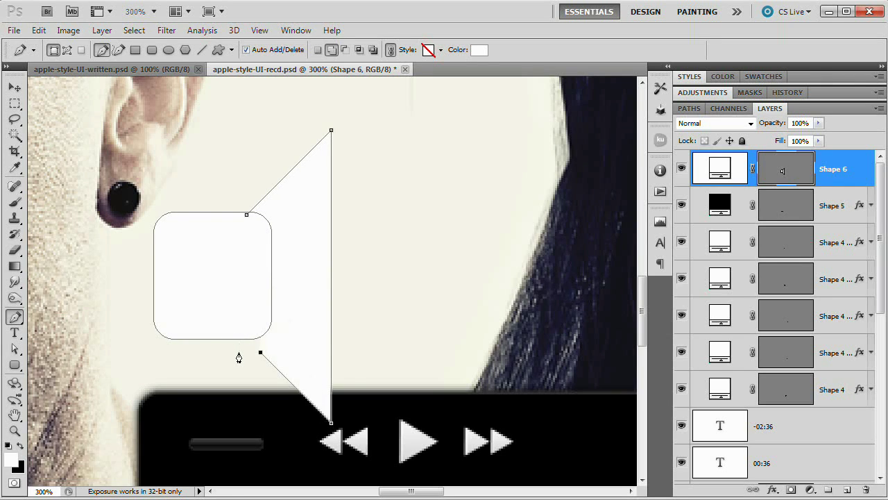
pyautogui.hotkey('ctrl', 'z')
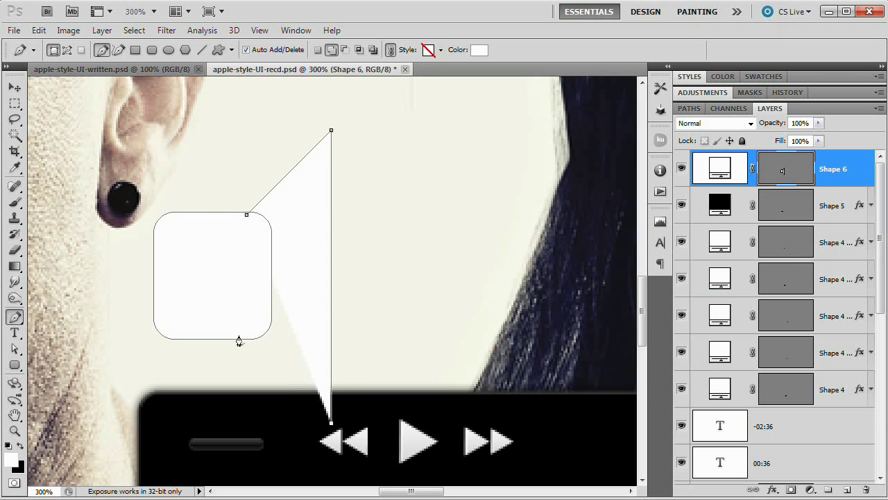
pyautogui.click(238, 336)
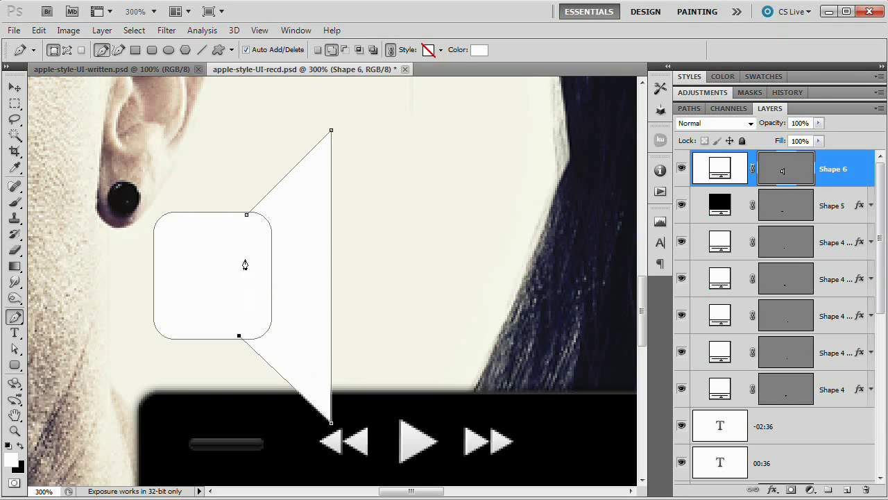
pyautogui.click(246, 215)
# Step: Move the cone path left over the rounded square with the Path Selection tool and nudge it slightly down
pyautogui.moveTo(15, 348); pyautogui.dragTo(56, 350)
pyautogui.click(69, 347)
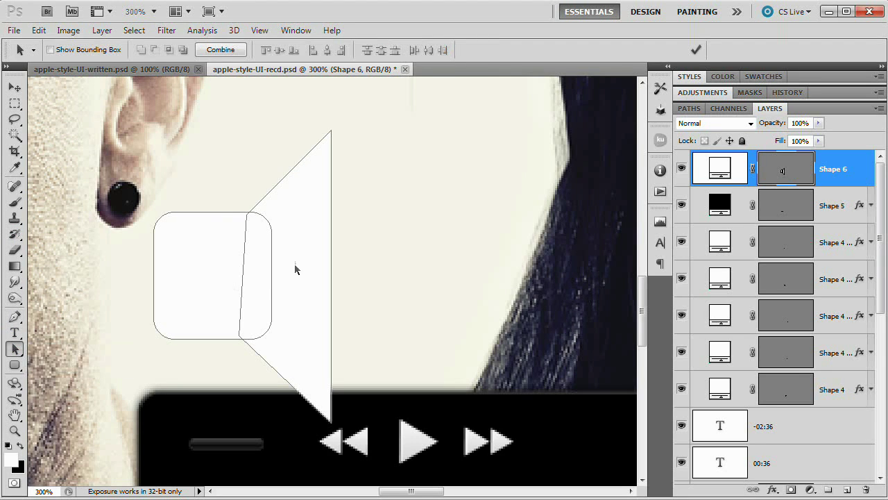
pyautogui.click(332, 182)
pyautogui.hotkey('shift', 'Left')
pyautogui.hotkey('shift', 'Left')
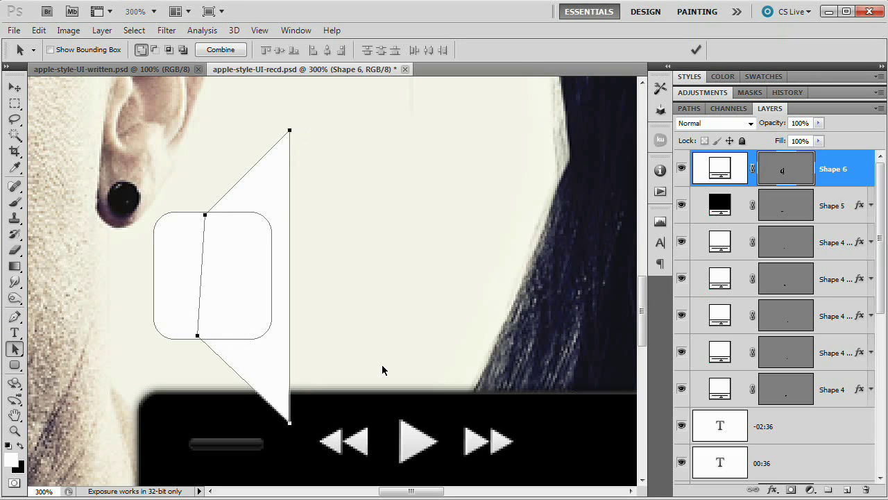
pyautogui.press('Up')
pyautogui.press('Down')
pyautogui.press('Down')
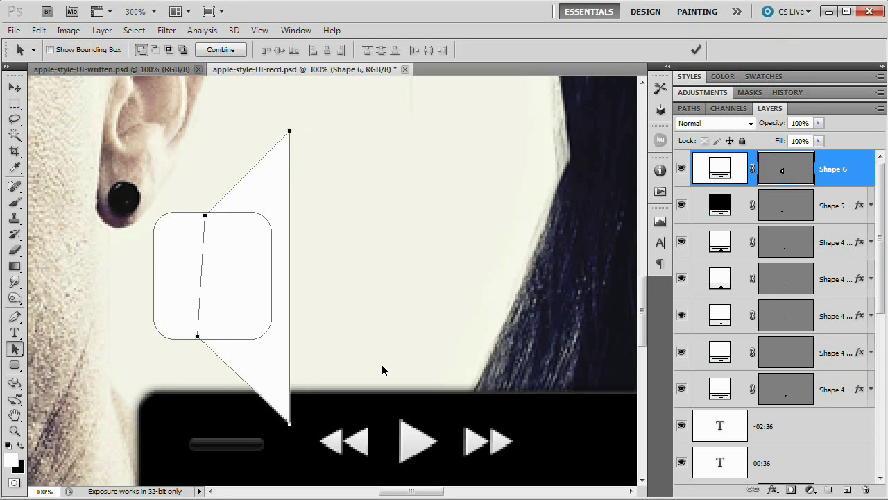
# Step: Select both the rounded square and cone paths and combine them into a single speaker outline
pyautogui.moveTo(173, 174); pyautogui.dragTo(308, 313)
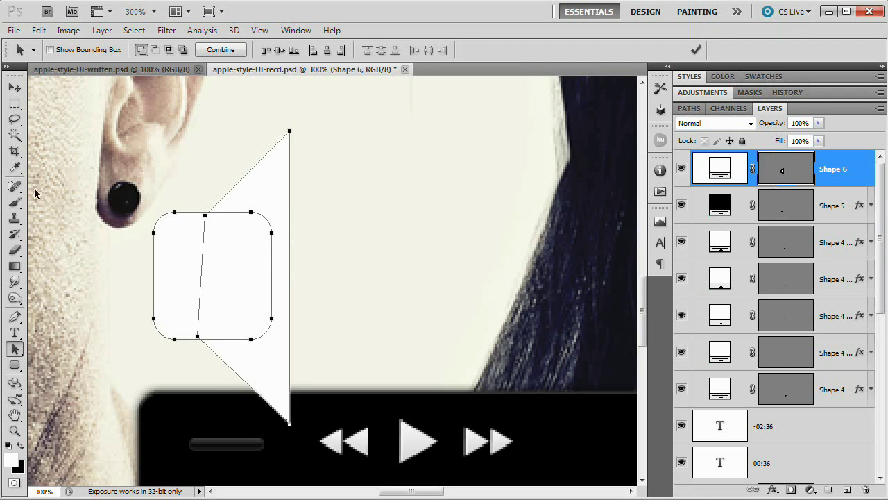
pyautogui.click(14, 317)
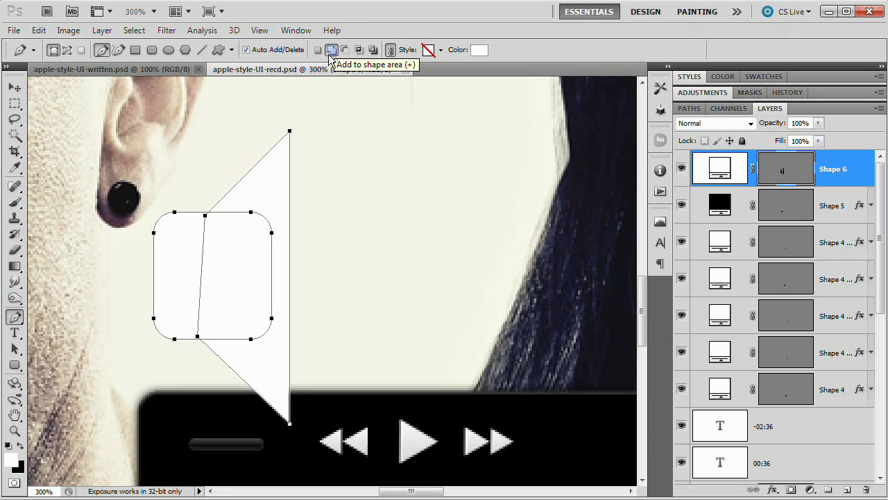
pyautogui.click(690, 109)
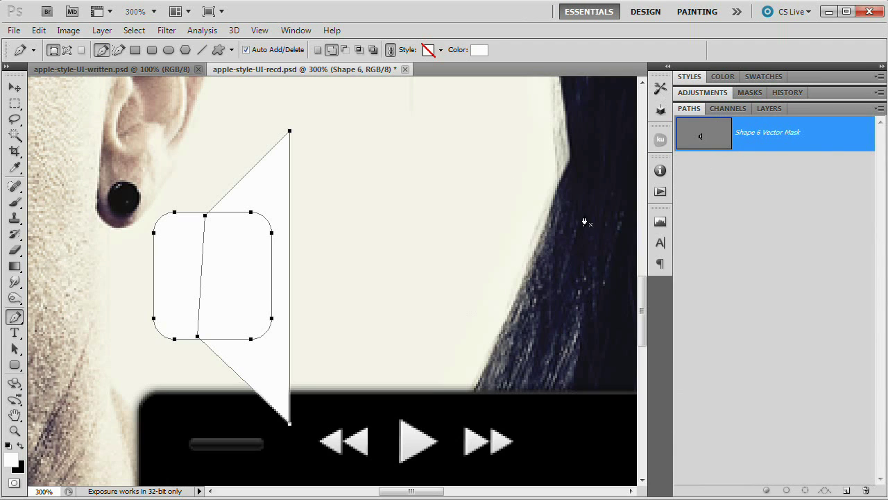
pyautogui.click(769, 109)
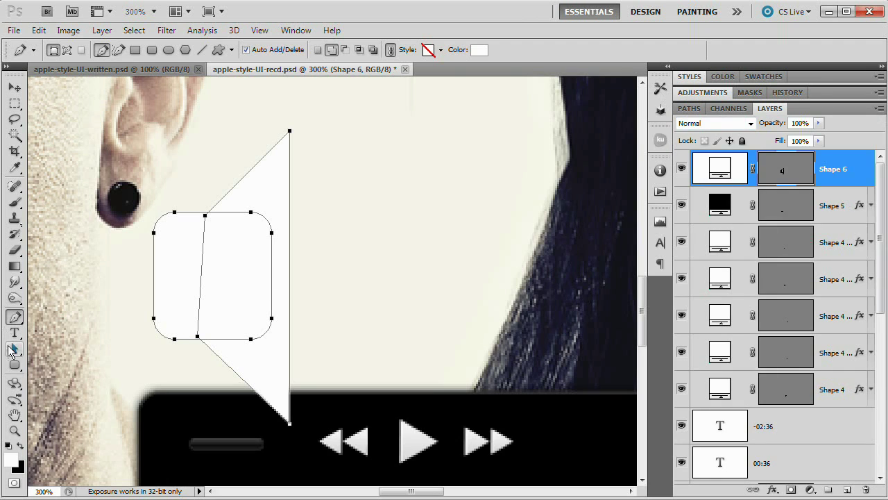
pyautogui.click(14, 349)
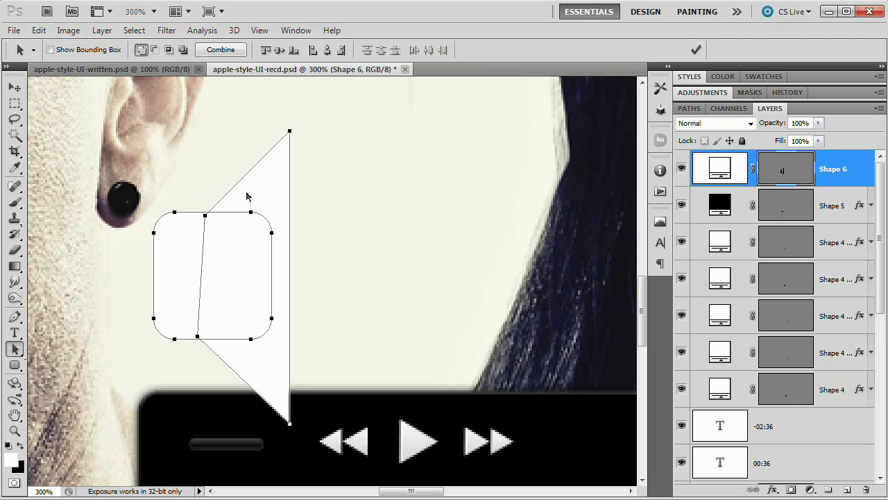
pyautogui.click(75, 349)
pyautogui.click(218, 50)
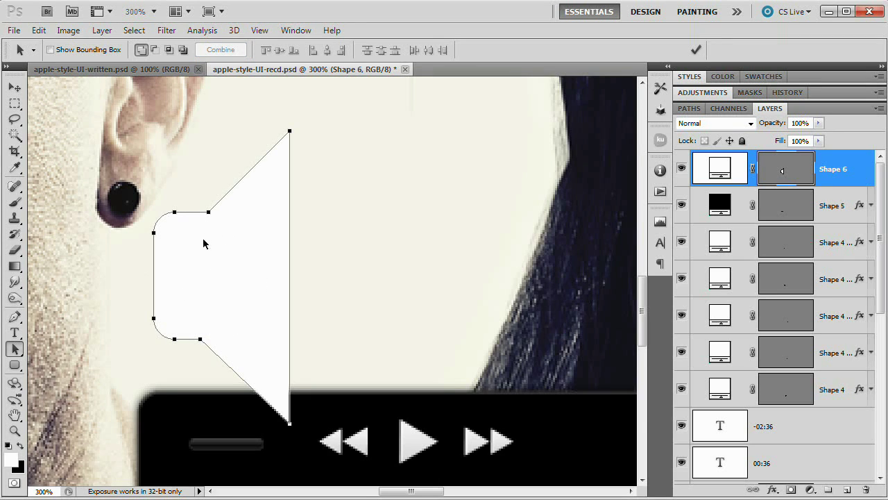
# Step: Nudge the lower anchor point where the cone meets the rounded body right with the Direct Selection tool, nearly below the upper one
pyautogui.moveTo(14, 350); pyautogui.dragTo(71, 361)
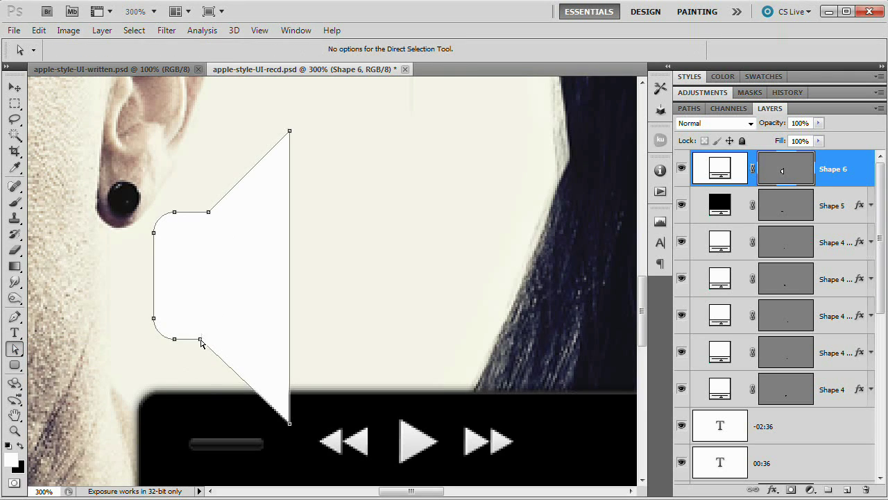
pyautogui.press('Right')
pyautogui.press('Right')
pyautogui.press('Right')
pyautogui.press('Right')
pyautogui.press('Right')
pyautogui.press('Right')
pyautogui.press('Right')
pyautogui.press('Right')
pyautogui.press('Right')
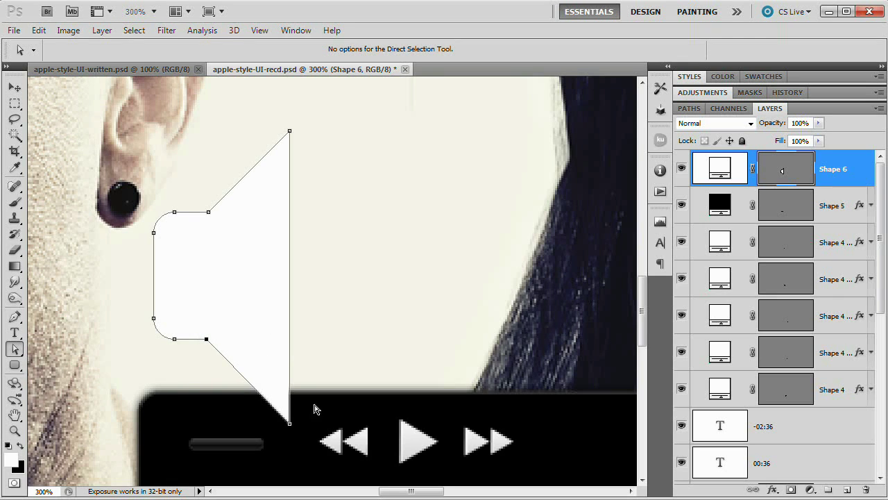
pyautogui.click(289, 424)
# Step: Scale the speaker shape down proportionally to about 7.25% with Free Transform and place it beside the volume slider's left end
pyautogui.click(14, 87)
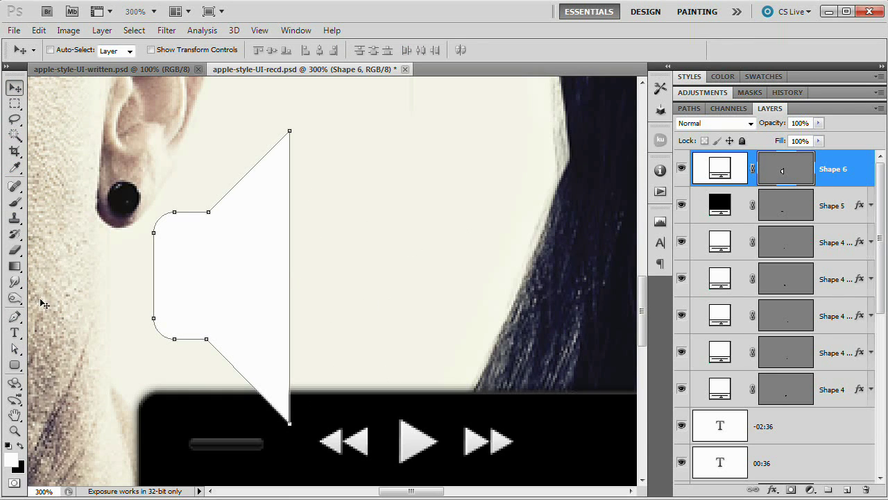
pyautogui.click(777, 214)
pyautogui.click(777, 171)
pyautogui.moveTo(323, 238); pyautogui.dragTo(319, 271)
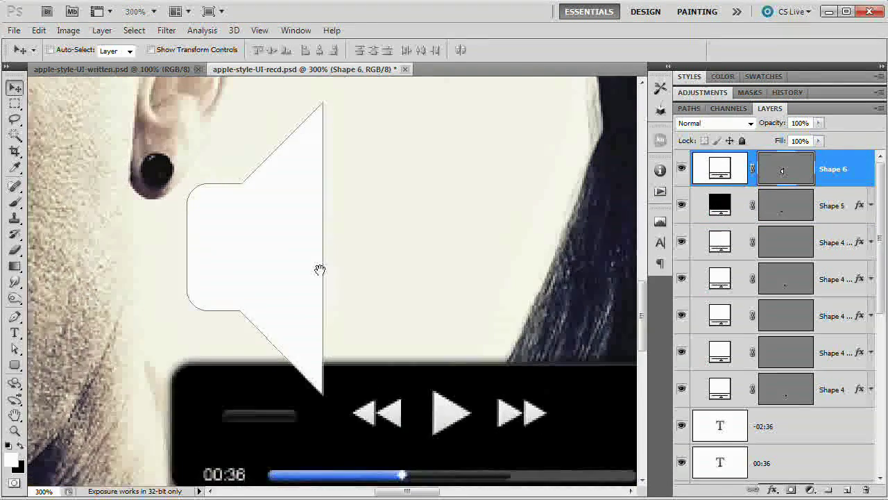
pyautogui.hotkey('ctrl', 't')
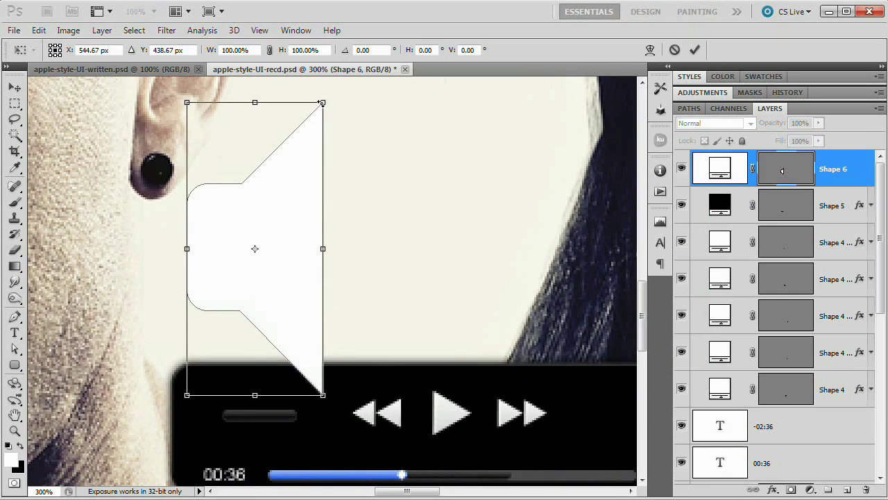
pyautogui.moveTo(256, 210); pyautogui.dragTo(254, 245)
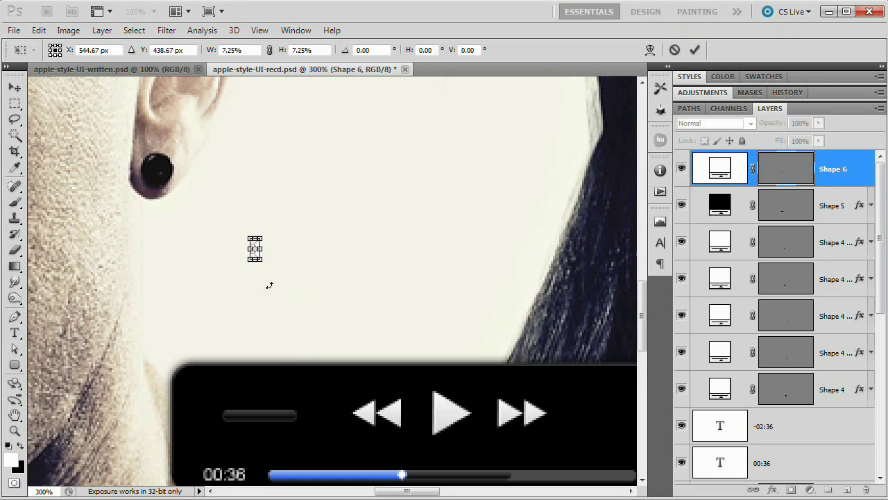
pyautogui.press('Return')
pyautogui.moveTo(221, 401); pyautogui.dragTo(210, 413)
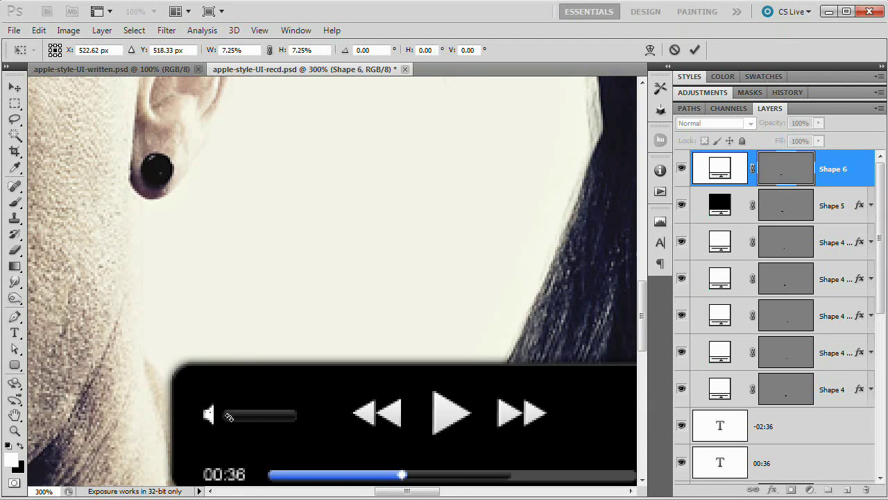
# Step: Reduce the speaker's transform scale to about 5.94%, apply it, and nudge the icon slightly down to line up with the volume slider
pyautogui.hotkey('ctrl', 'h')
pyautogui.hotkey('ctrl', '+')
pyautogui.moveTo(224, 407); pyautogui.dragTo(319, 212)
pyautogui.moveTo(268, 248); pyautogui.dragTo(269, 251)
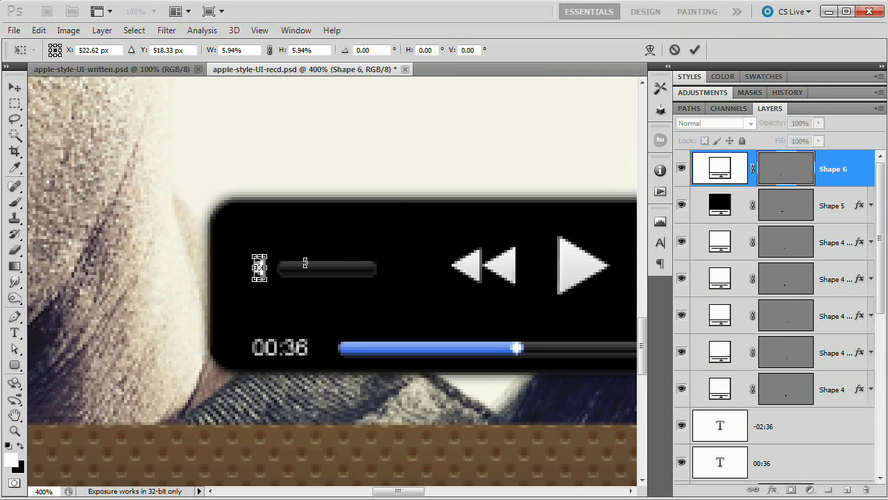
pyautogui.click(695, 50)
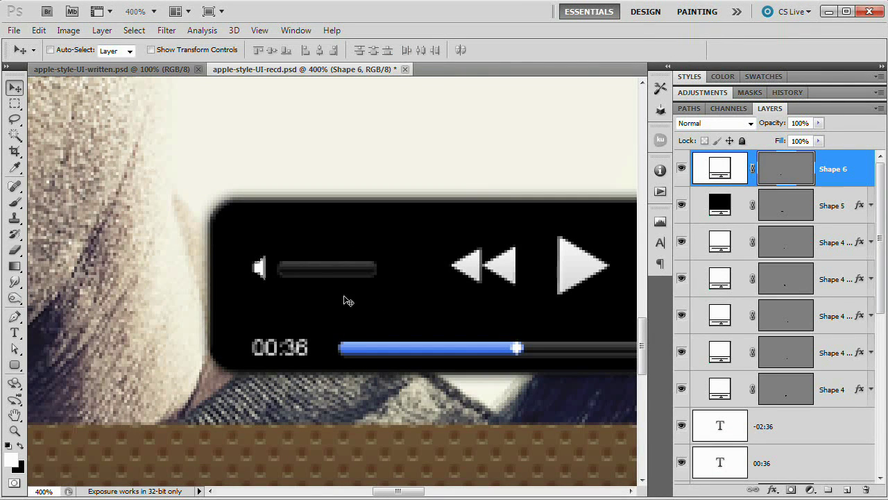
pyautogui.press('Down')
pyautogui.press('Down')
pyautogui.press('Left')
pyautogui.press('Right')
# Step: Duplicate the speaker layer and place the copy just past the volume slider's right end
pyautogui.hotkey('ctrl', 'j')
pyautogui.moveTo(269, 279); pyautogui.dragTo(395, 278)
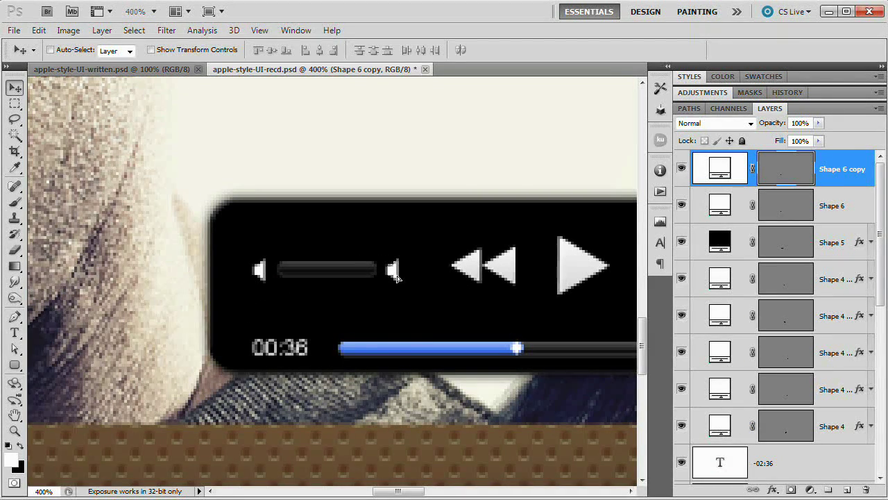
pyautogui.press('Right')
pyautogui.hotkey('ctrl', '1')
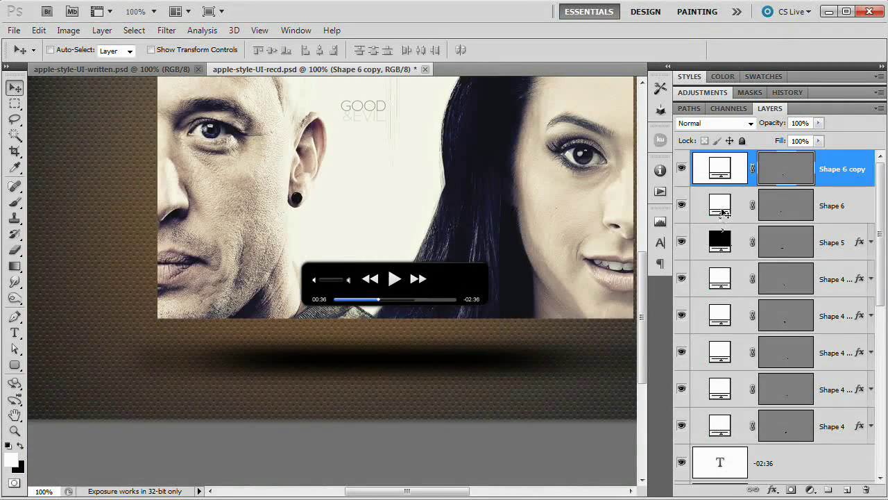
# Step: Draw a white Bull's Eye custom shape in the empty area above the control bar, on a new layer directly above Shape 5
pyautogui.click(725, 243)
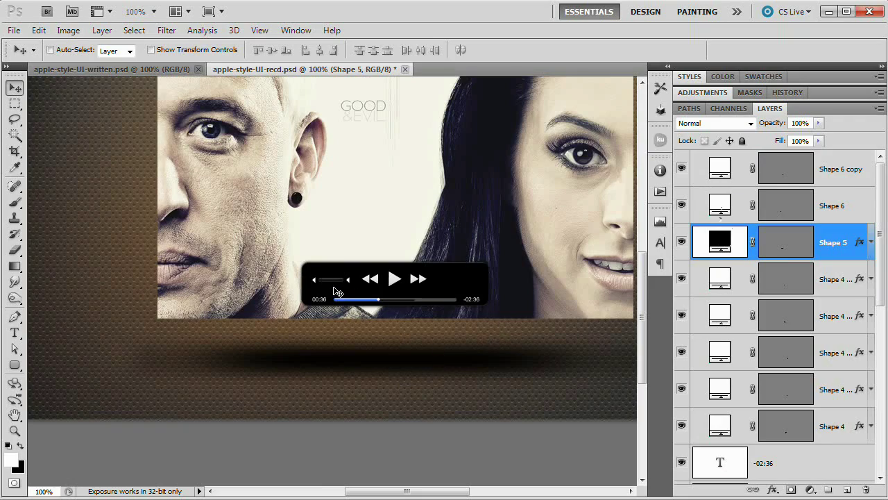
pyautogui.press('z')
pyautogui.moveTo(326, 277); pyautogui.dragTo(440, 363)
pyautogui.moveTo(415, 321); pyautogui.dragTo(283, 336)
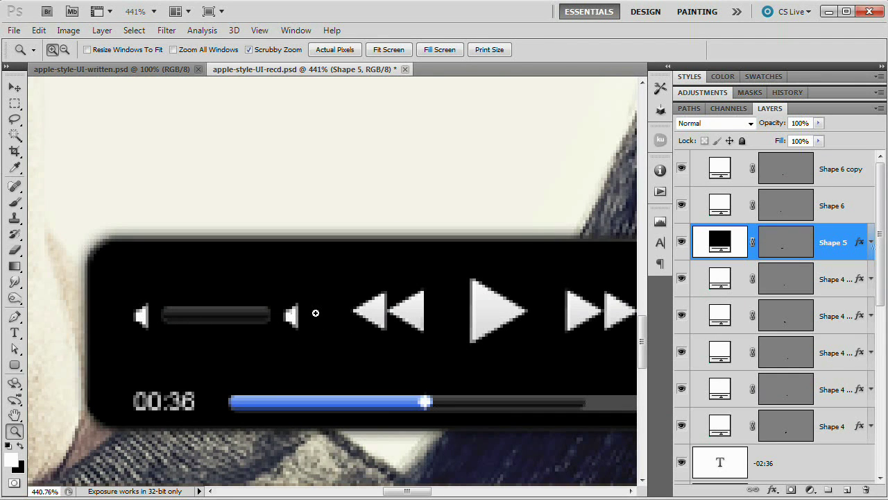
pyautogui.hotkey('ctrl', '-')
pyautogui.hotkey('ctrl', '-')
pyautogui.hotkey('ctrl', '-')
pyautogui.moveTo(342, 240); pyautogui.dragTo(307, 399)
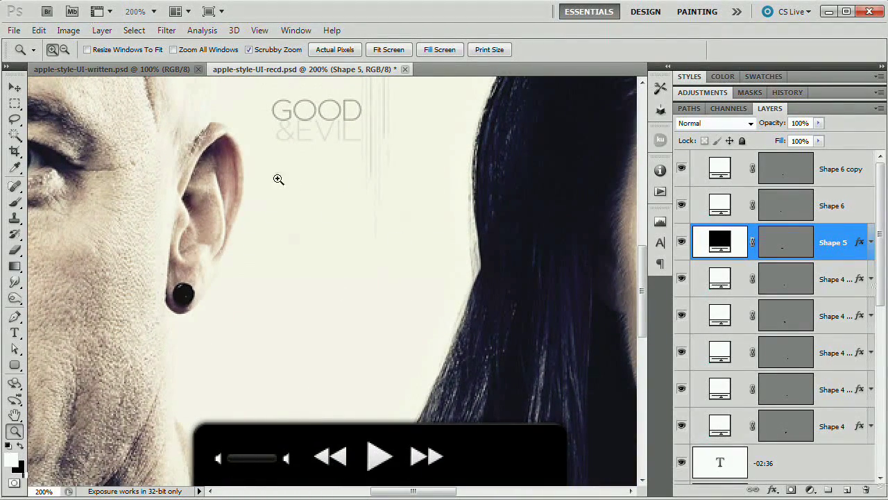
pyautogui.click(16, 365)
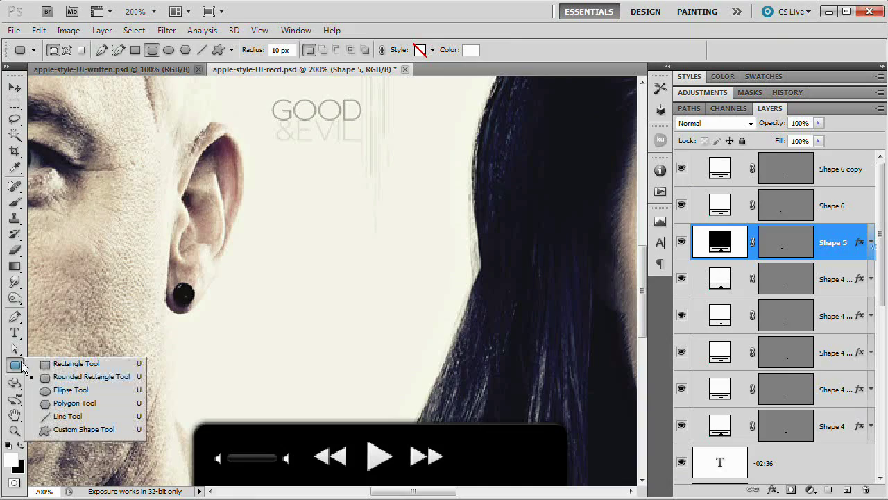
pyautogui.click(89, 430)
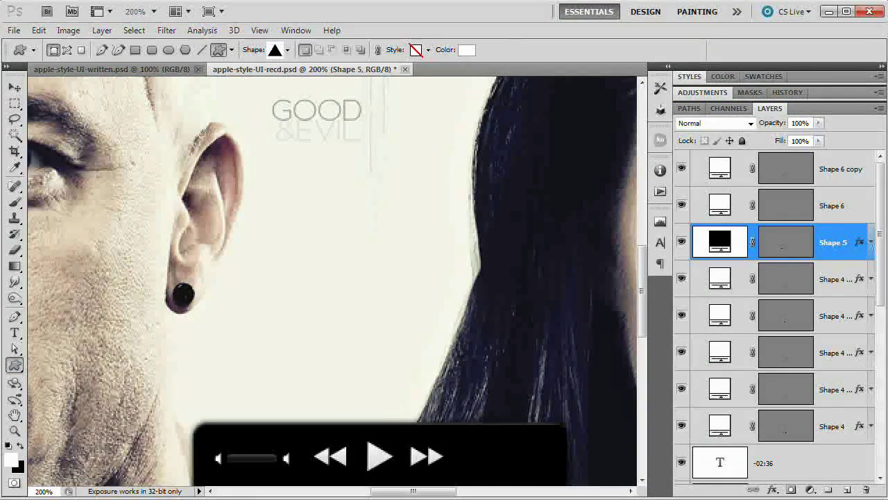
pyautogui.click(288, 50)
pyautogui.scroll(-5, 275, 185)
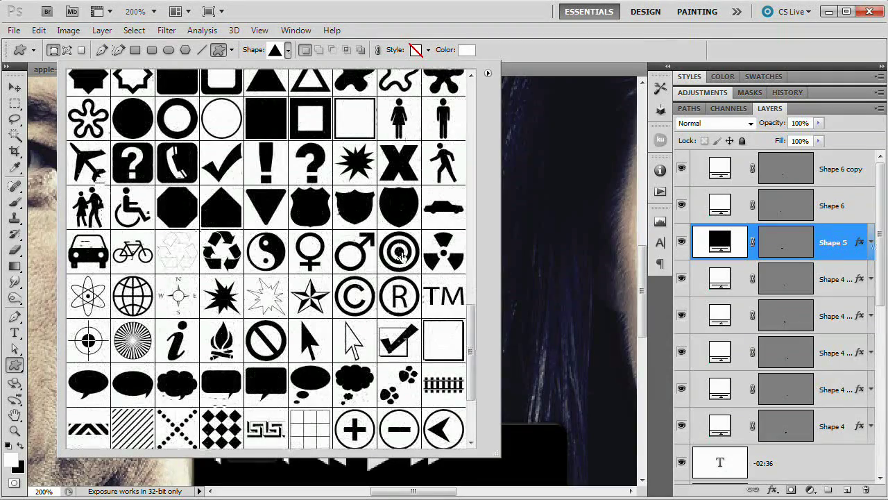
pyautogui.click(399, 252)
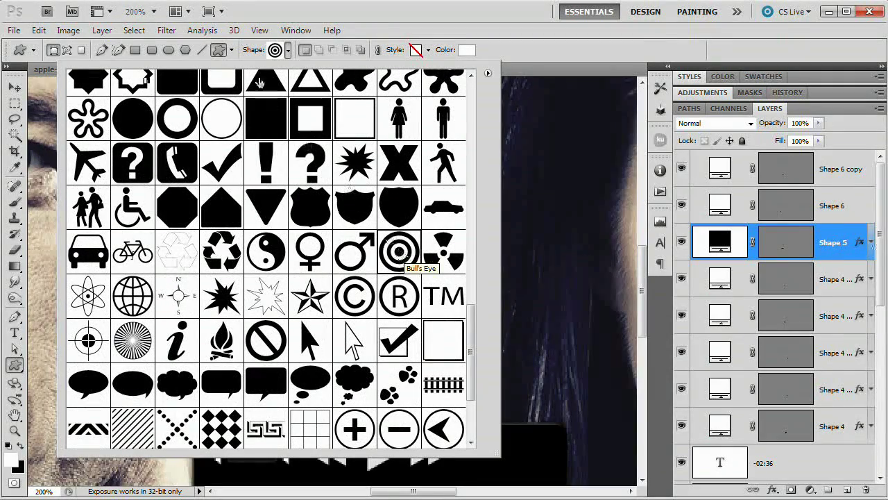
pyautogui.click(288, 51)
pyautogui.moveTo(278, 199); pyautogui.dragTo(447, 368)
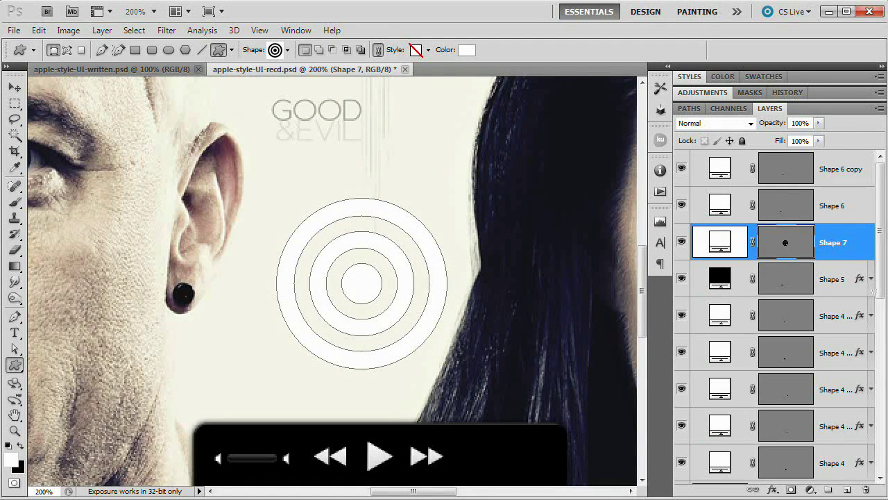
# Step: Delete the bull's eye's central dot and the bottom anchor points of its rings with the Direct Selection tool, leaving two upper arcs
pyautogui.click(14, 349)
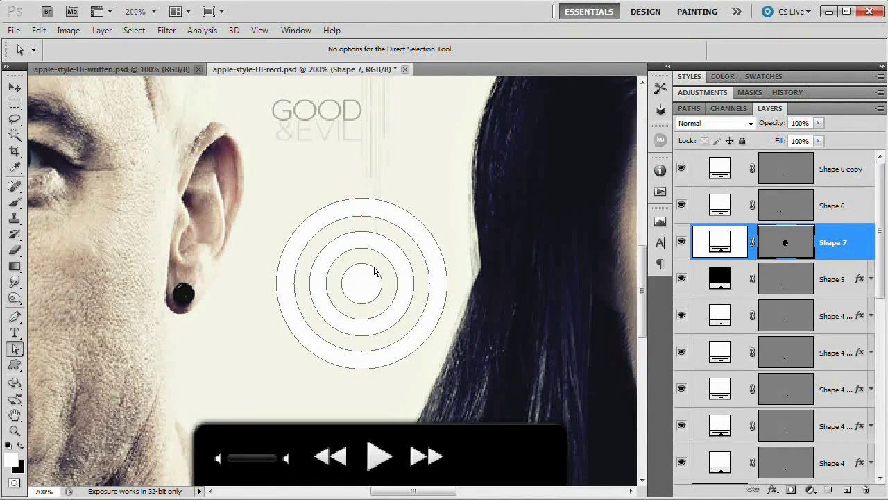
pyautogui.click(375, 271)
pyautogui.press('Delete')
pyautogui.press('Delete')
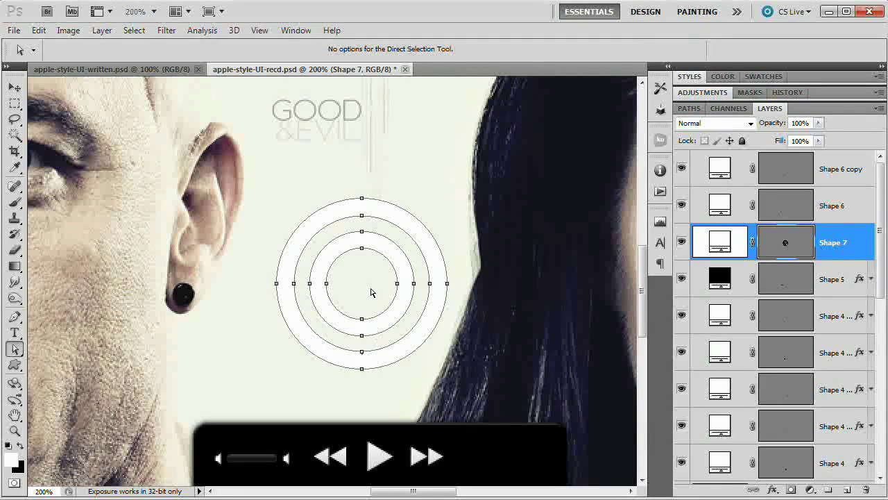
pyautogui.moveTo(353, 297); pyautogui.dragTo(376, 395)
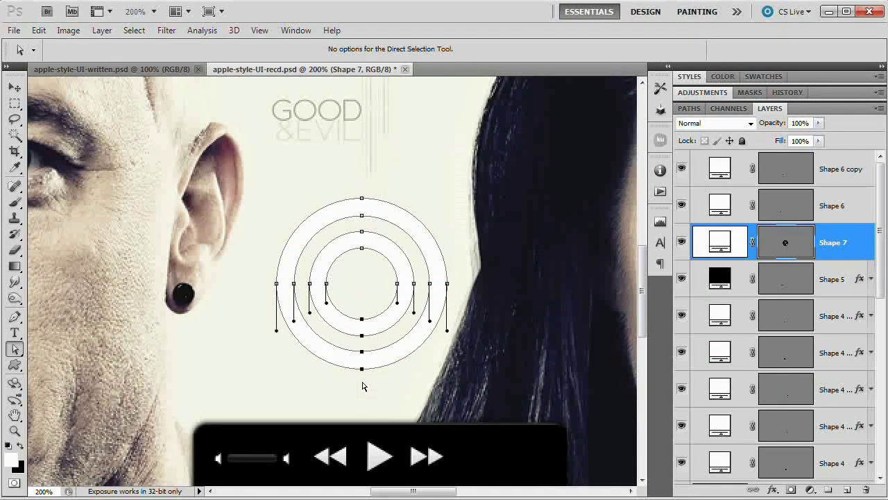
pyautogui.press('Delete')
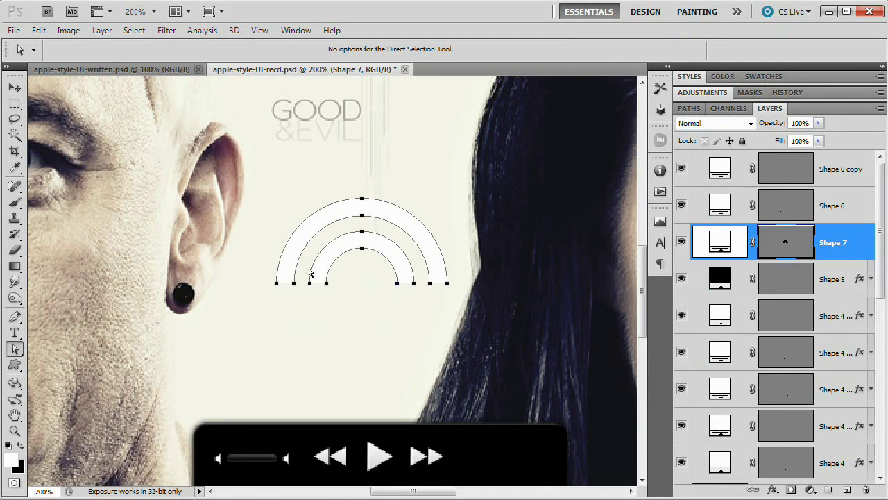
# Step: Select the arc paths with the Path Selection tool and rotate them 90° clockwise with Free Transform
pyautogui.moveTo(13, 349); pyautogui.dragTo(61, 343)
pyautogui.moveTo(335, 157); pyautogui.dragTo(405, 304)
pyautogui.hotkey('ctrl', 't')
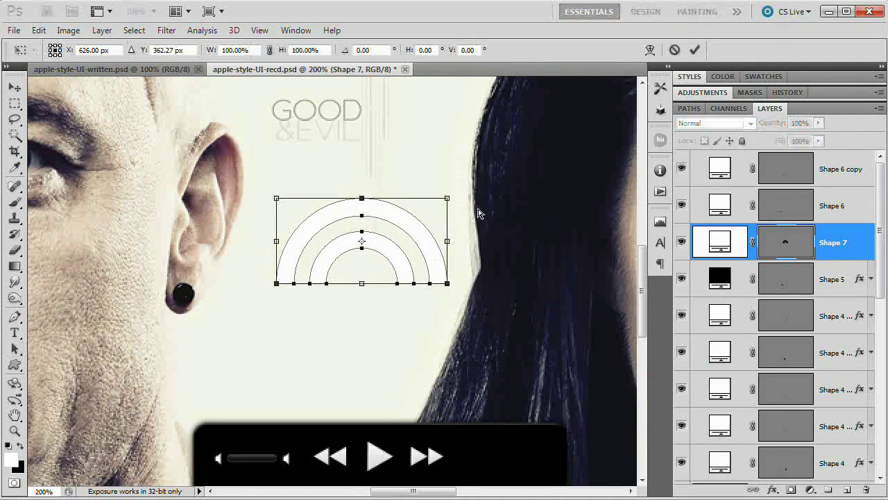
pyautogui.moveTo(472, 276); pyautogui.dragTo(421, 367)
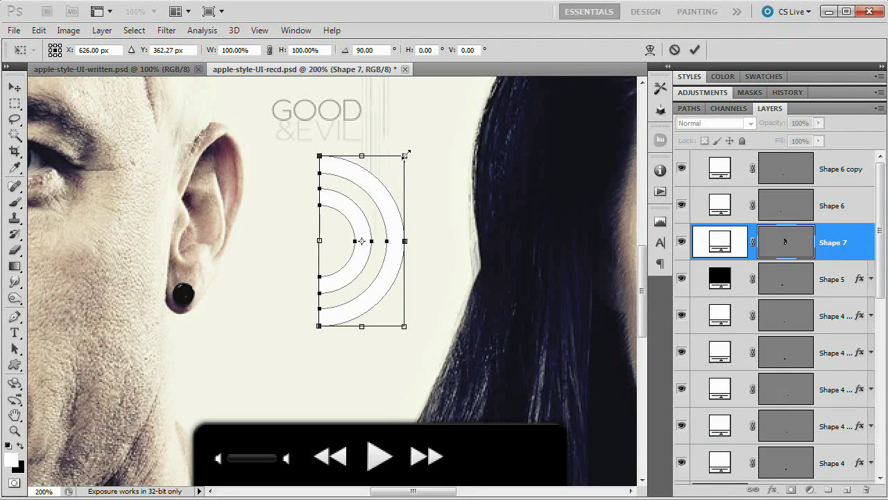
# Step: Scale the arcs to about 6.29%, place them against the right speaker icon as sound waves, and apply the transform
pyautogui.moveTo(386, 176); pyautogui.dragTo(366, 233)
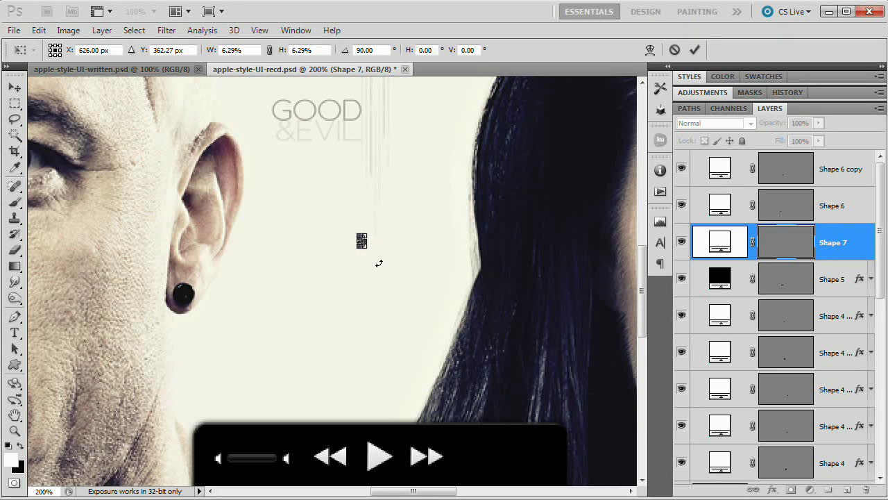
pyautogui.moveTo(319, 422); pyautogui.dragTo(293, 462)
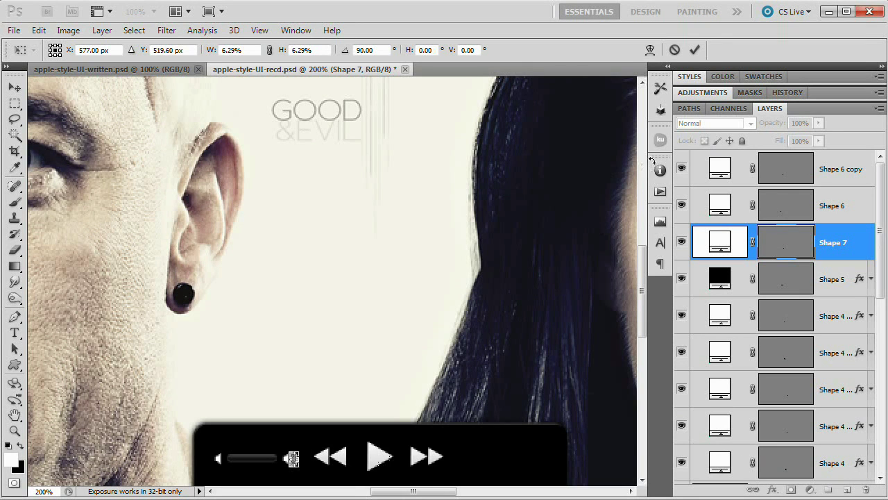
pyautogui.click(696, 49)
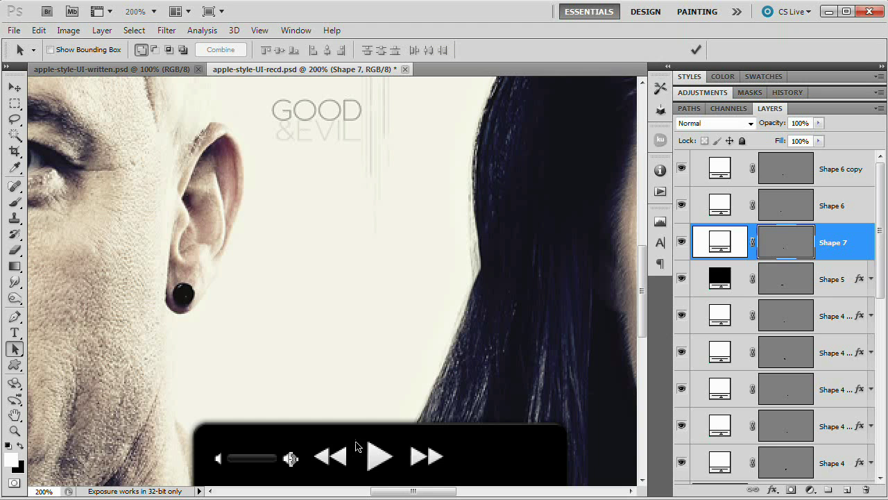
pyautogui.click(696, 51)
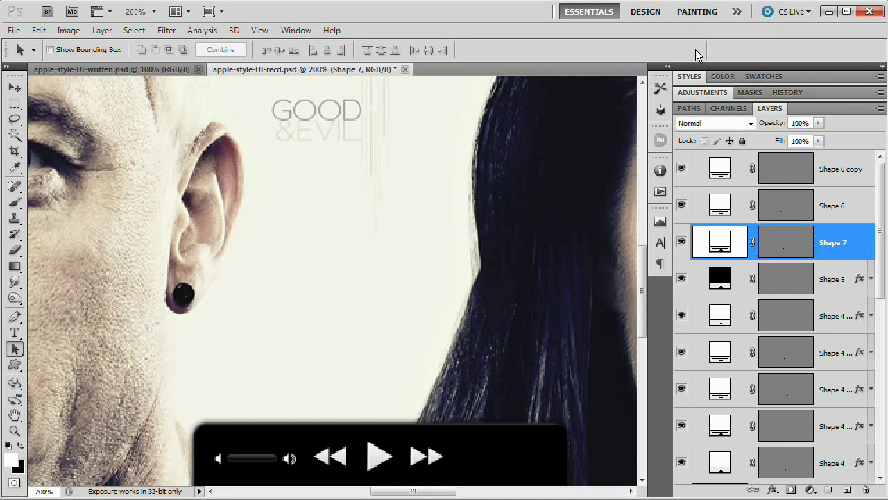
# Step: Examine the control bar's speaker icons, volume slider and playback buttons, both in the whole composition and at close range
pyautogui.click(15, 352)
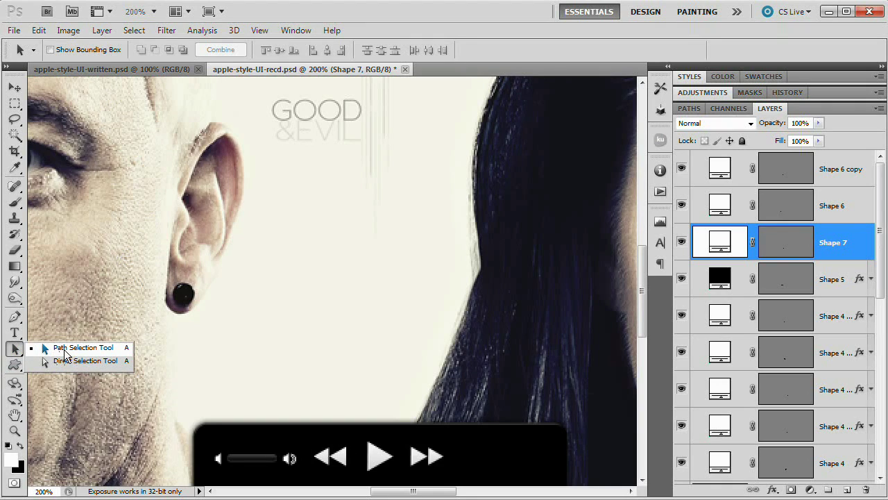
pyautogui.click(87, 348)
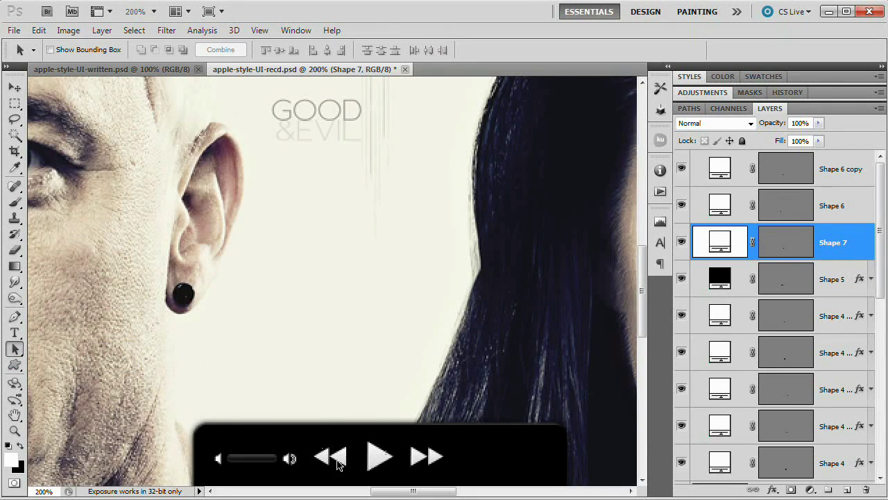
pyautogui.scroll(-3, 353, 307)
pyautogui.scroll(1, 339, 240)
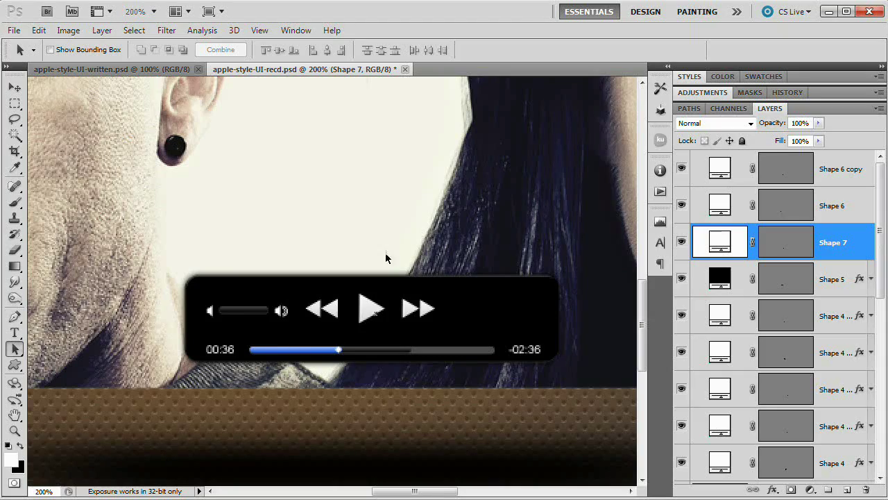
pyautogui.hotkey('ctrl', '-')
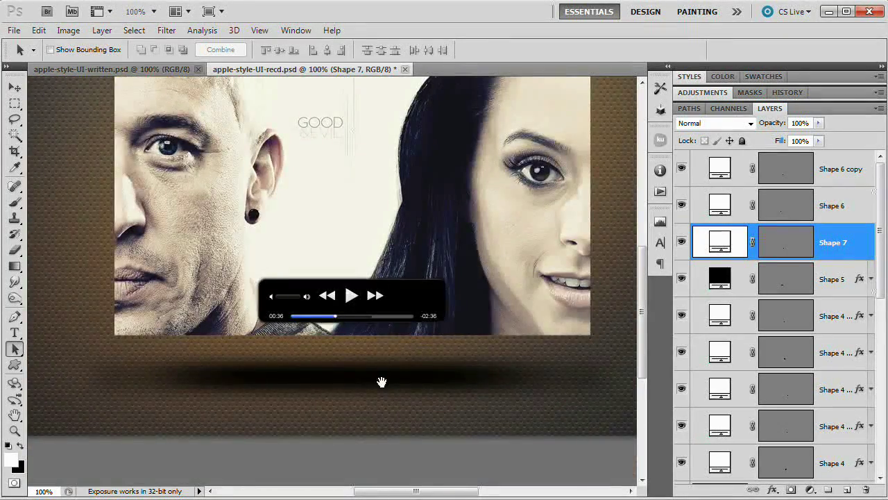
pyautogui.scroll(3, 382, 382)
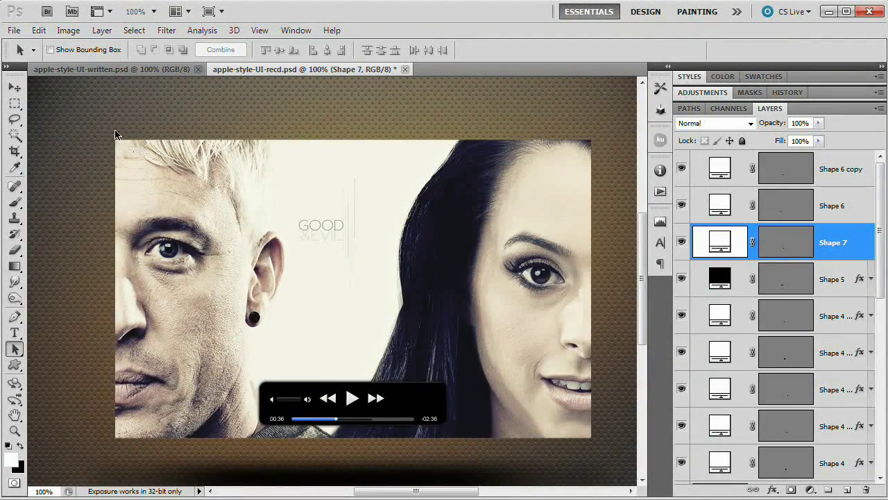
pyautogui.hotkey('ctrl', '+')
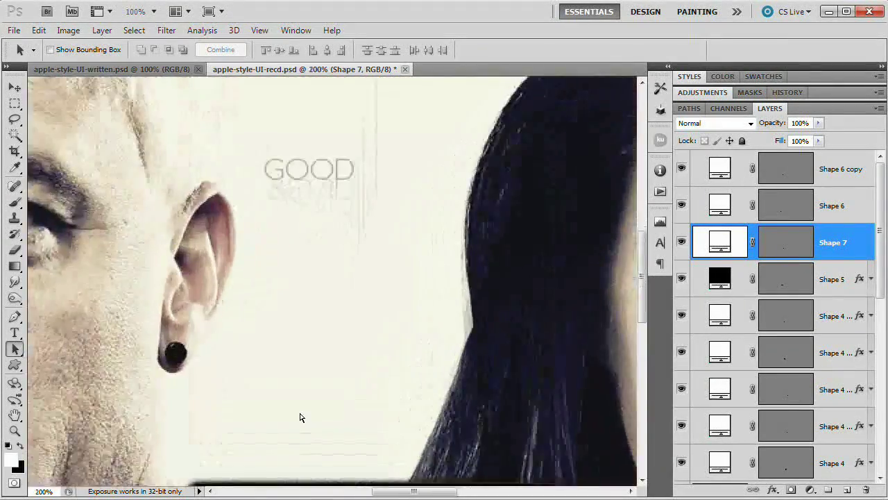
pyautogui.hotkey('ctrl', '+')
pyautogui.moveTo(336, 393); pyautogui.dragTo(263, 117)
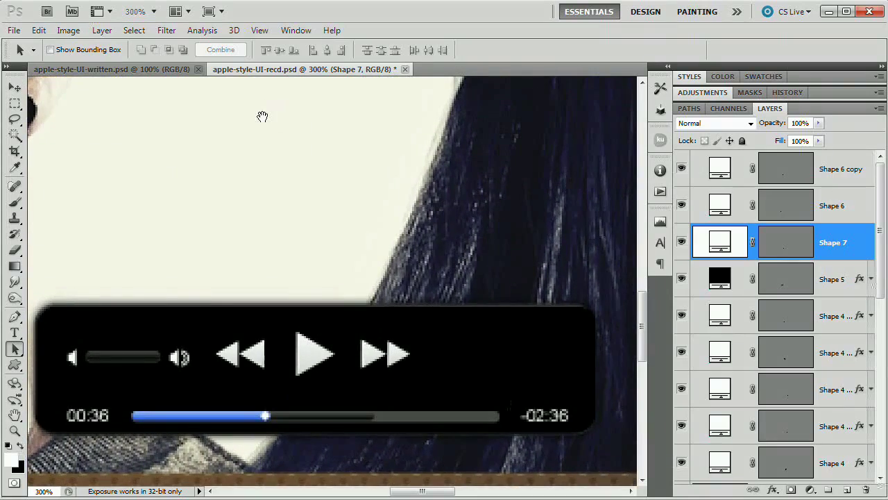
# Step: Draw a small white circle near the right end of the volume slider as its knob, on a new layer above Shape 6 copy
pyautogui.hotkey('ctrl', '-')
pyautogui.click(832, 169)
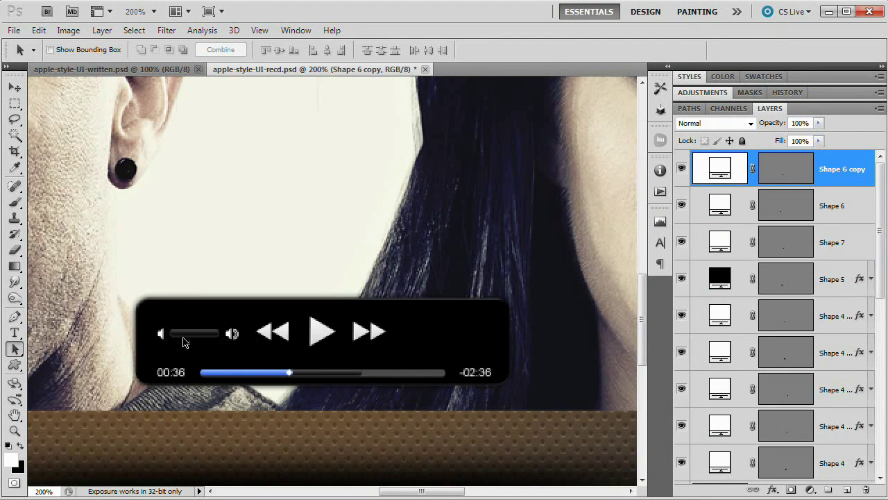
pyautogui.moveTo(14, 364); pyautogui.dragTo(76, 390)
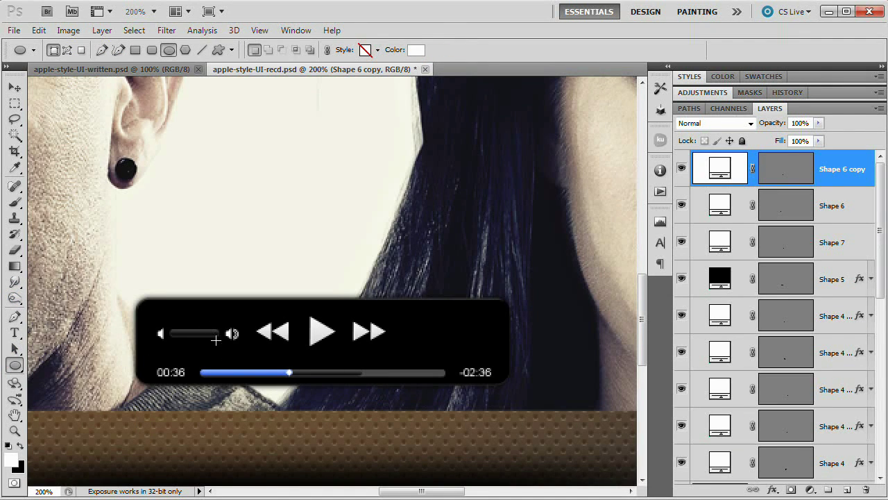
pyautogui.moveTo(215, 338); pyautogui.dragTo(216, 338)
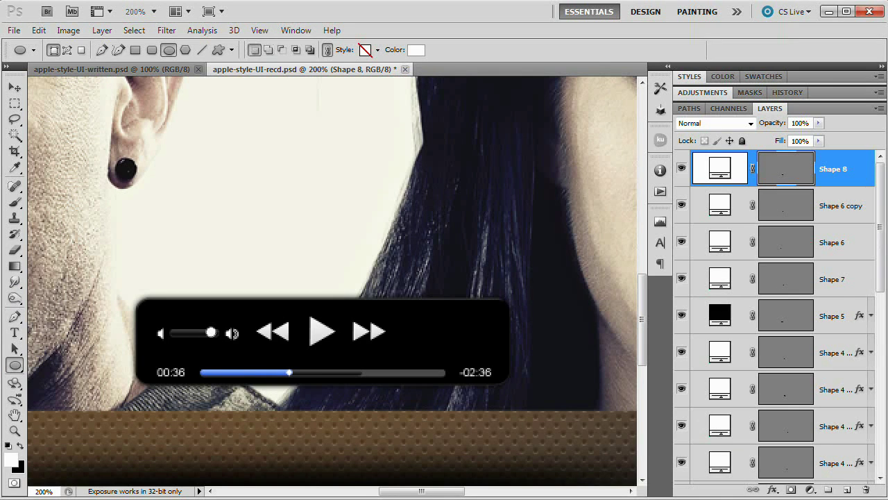
pyautogui.press('v')
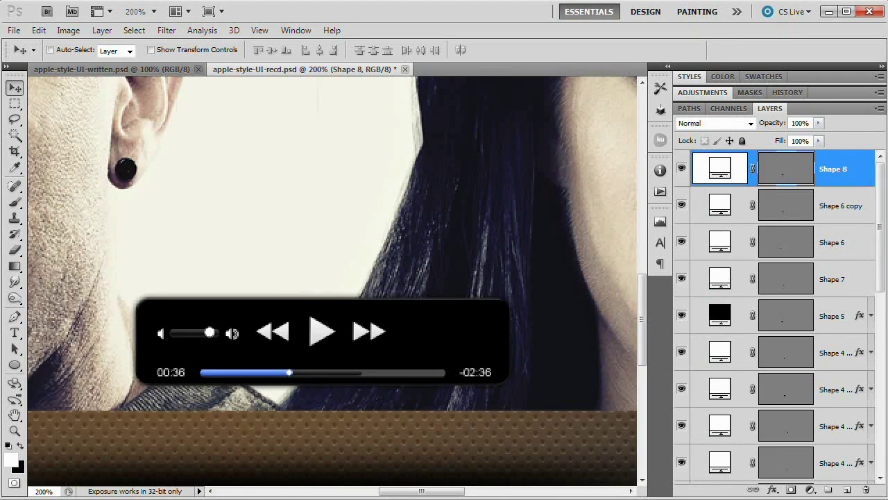
# Step: Copy the layer style of the topmost Shape 4 copy layer, just below Shape 5
pyautogui.scroll(-4, 860, 332)
pyautogui.click(720, 362)
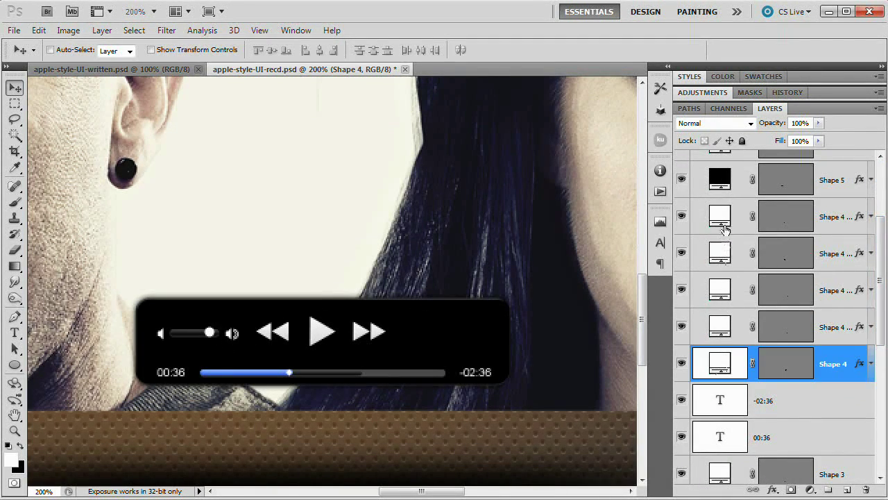
pyautogui.keyDown('shift'); pyautogui.click(724, 219); pyautogui.keyUp('shift')
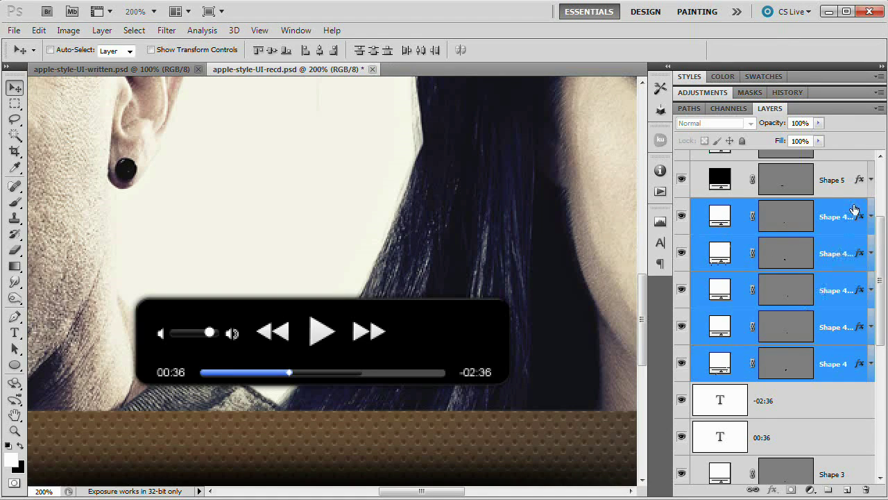
pyautogui.click(848, 218)
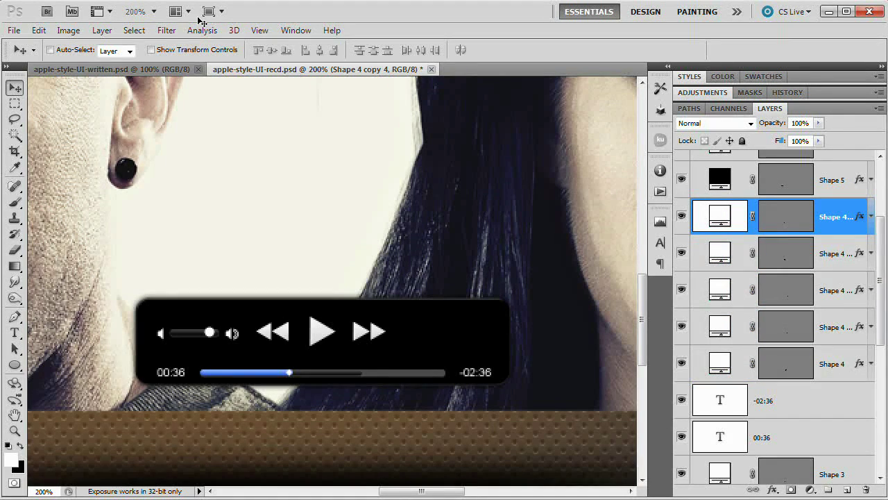
pyautogui.click(102, 30)
pyautogui.moveTo(173, 104)
pyautogui.click(300, 275)
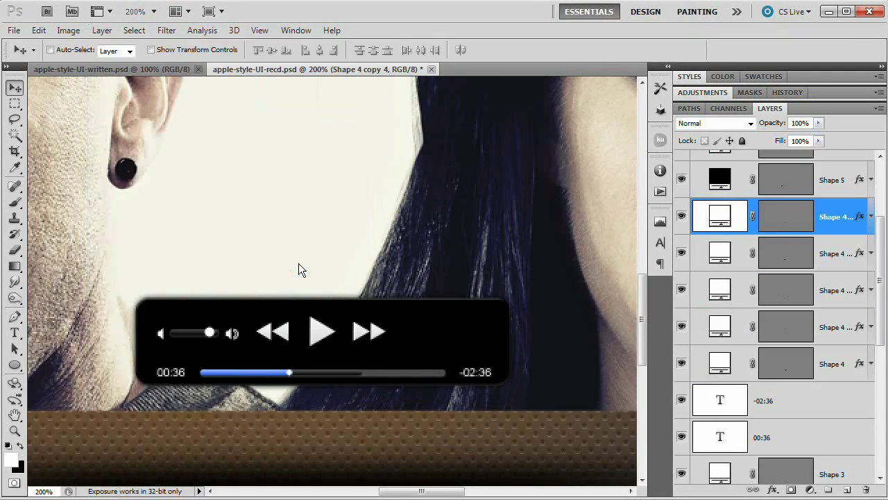
# Step: Paste the copied layer style onto the volume knob's layer, Shape 8
pyautogui.scroll(3, 777, 312)
pyautogui.click(741, 170)
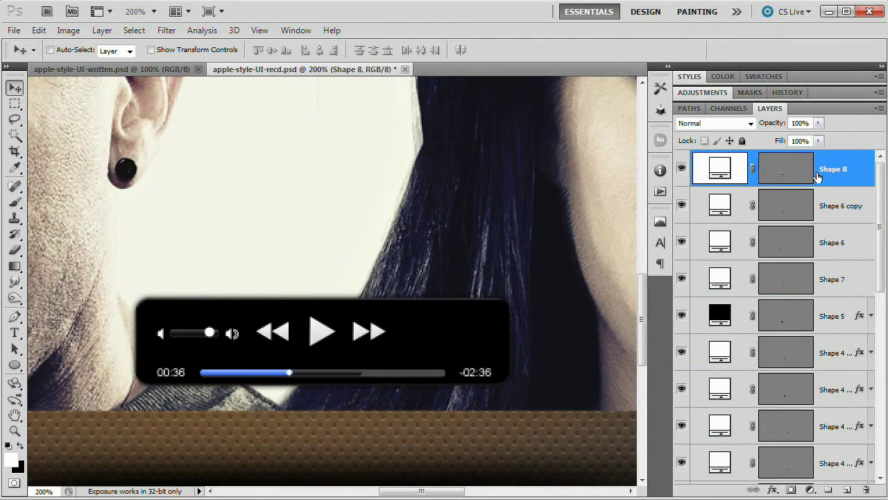
pyautogui.click(682, 169)
pyautogui.click(682, 169)
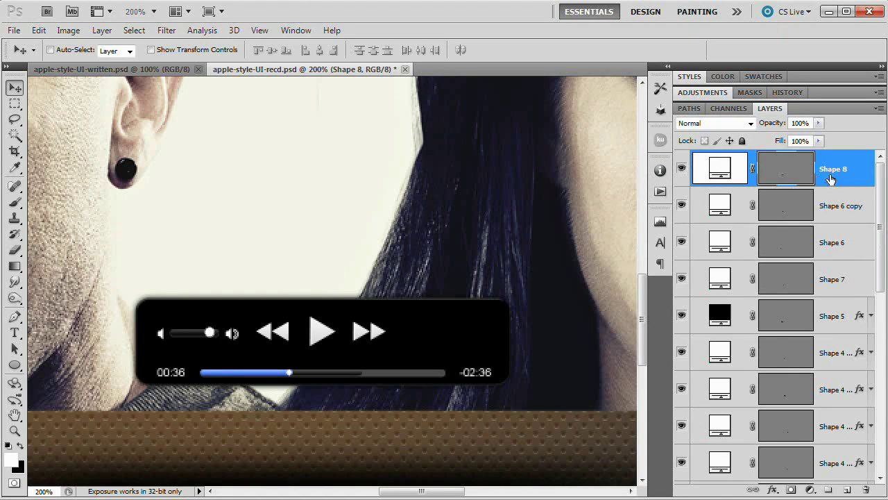
pyautogui.click(102, 30)
pyautogui.moveTo(236, 105)
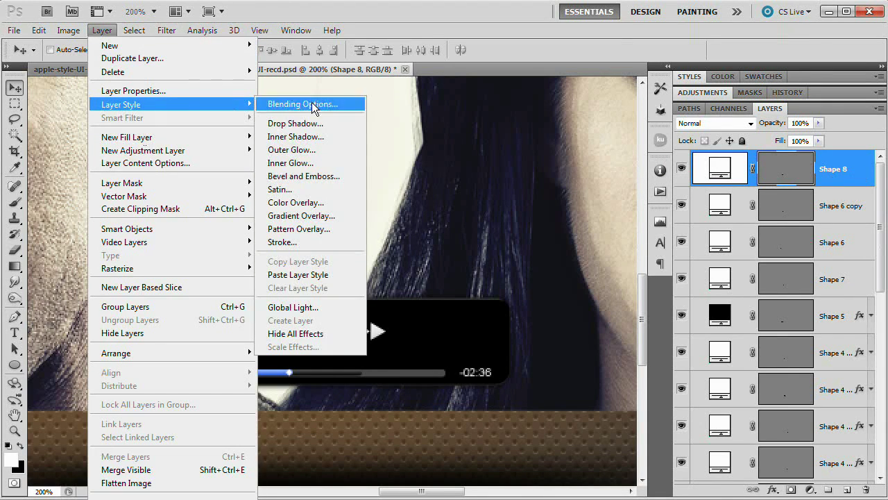
pyautogui.click(295, 274)
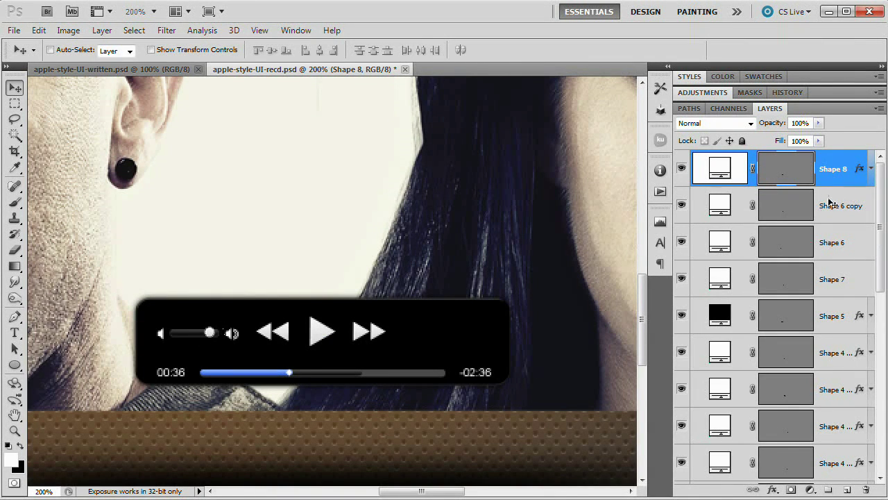
# Step: Draw a wide white rectangle over the control bar's upper part, extending past its top and sides, and set the rectangle's style to none
pyautogui.click(15, 364)
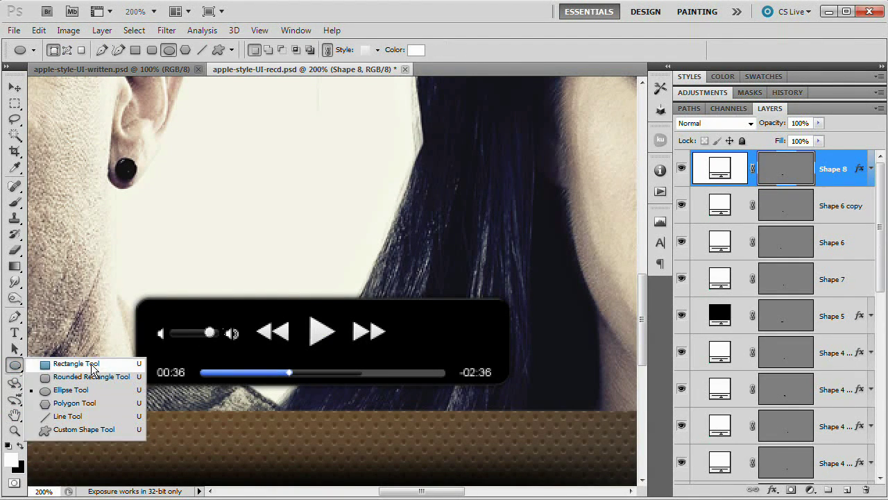
pyautogui.click(93, 366)
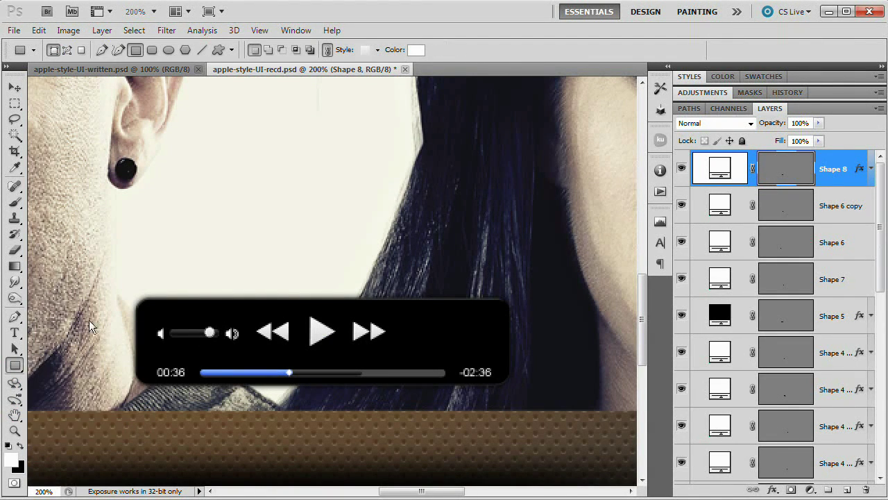
pyautogui.click(377, 50)
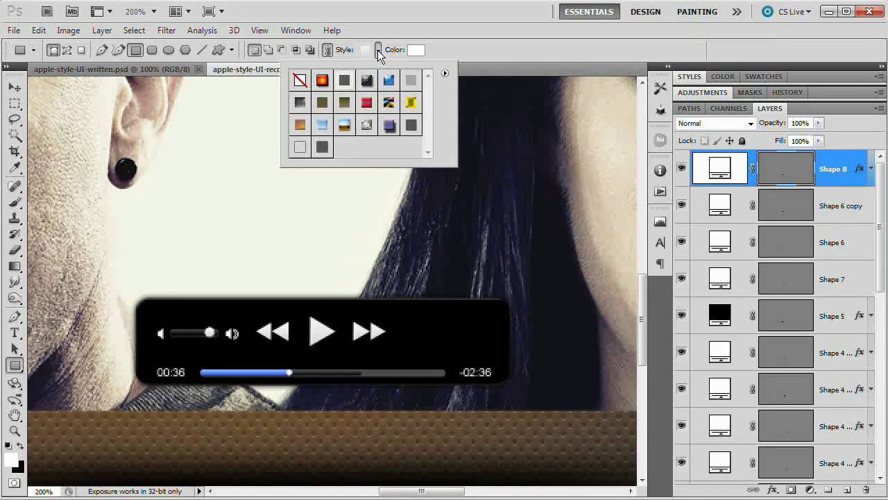
pyautogui.click(298, 81)
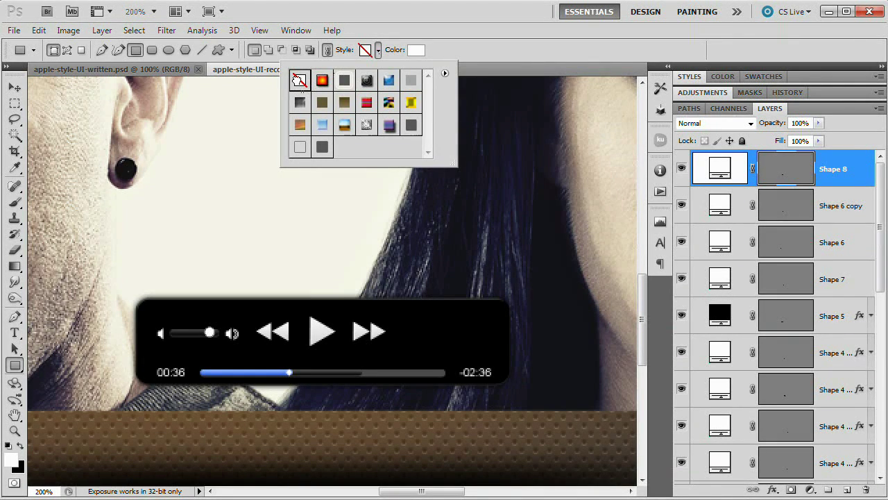
pyautogui.doubleClick(411, 81)
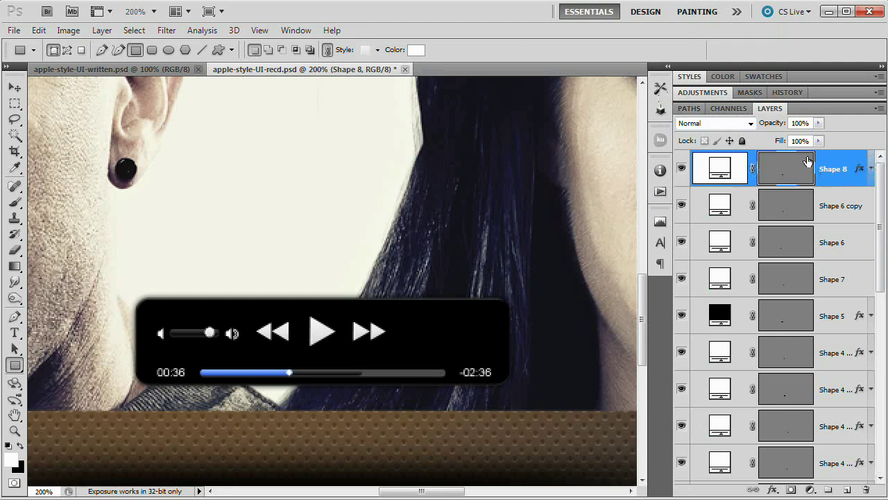
pyautogui.moveTo(69, 249); pyautogui.dragTo(581, 331)
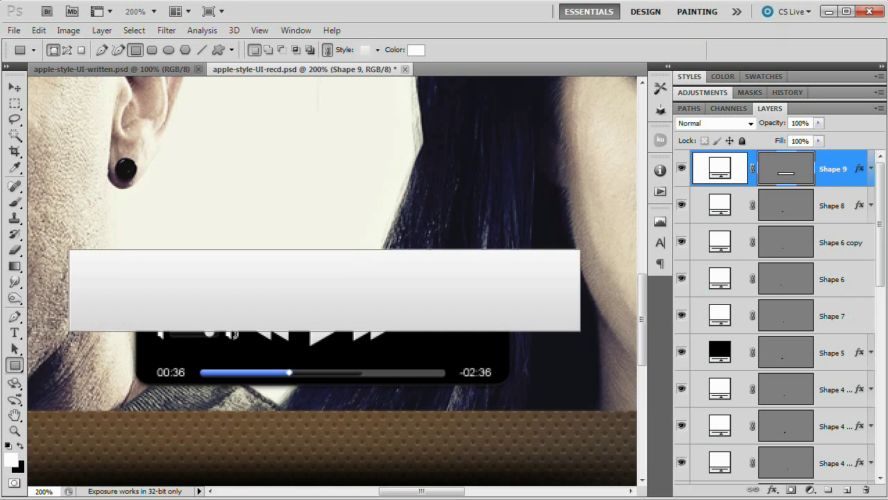
pyautogui.click(377, 50)
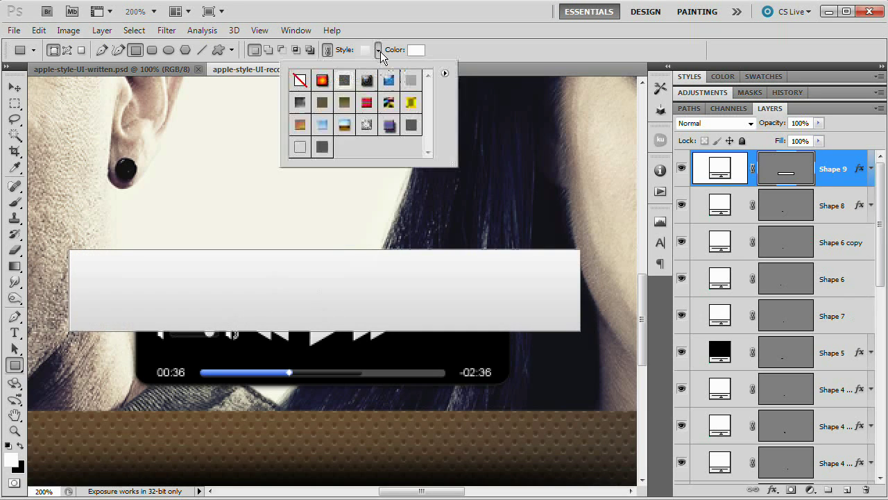
pyautogui.click(300, 80)
pyautogui.click(495, 44)
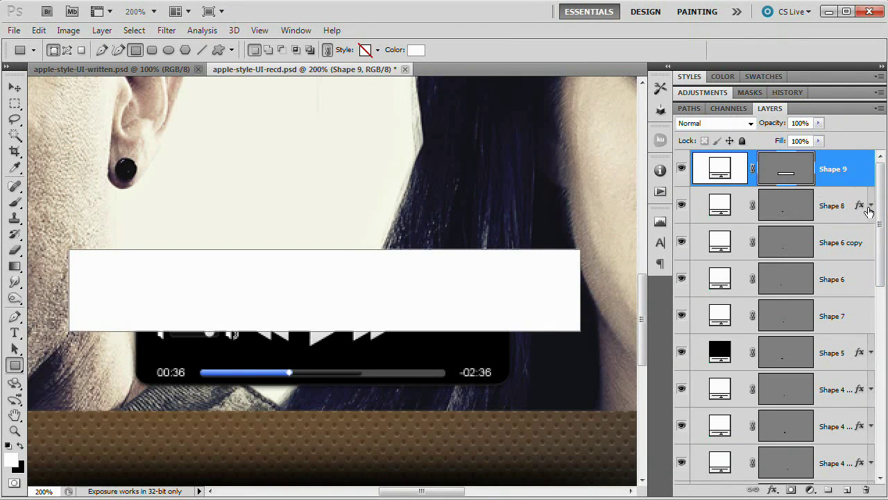
# Step: Load the outline of the control bar layer Shape 1 as a selection and add a Reveal Selection layer mask to Shape 9
pyautogui.scroll(-5, 869, 208)
pyautogui.scroll(-4, 867, 283)
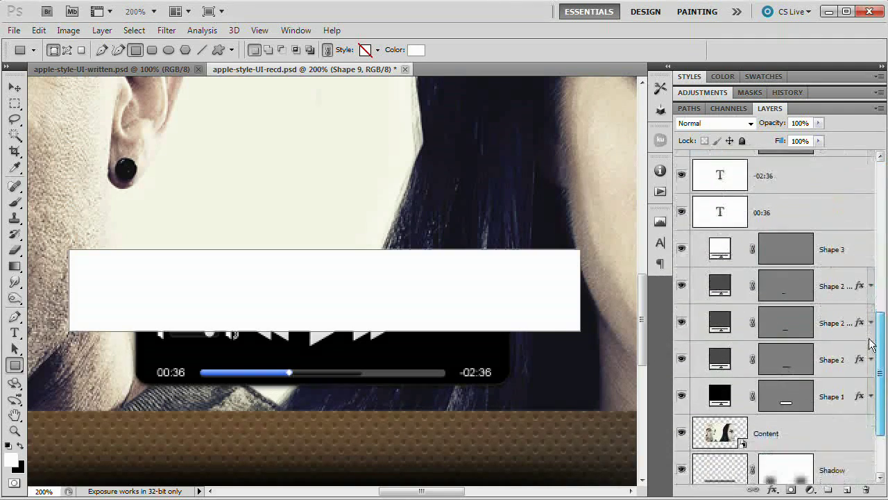
pyautogui.keyDown('ctrl'); pyautogui.click(784, 400); pyautogui.keyUp('ctrl')
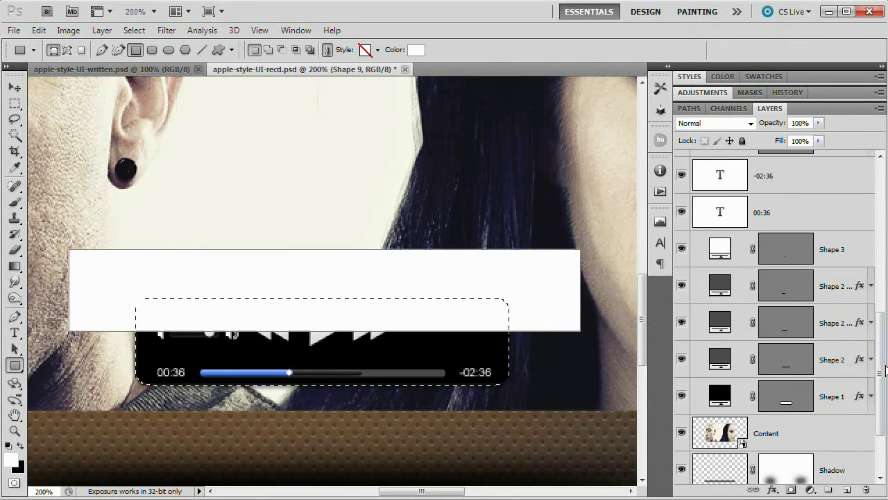
pyautogui.moveTo(880, 342); pyautogui.dragTo(884, 195)
pyautogui.click(102, 30)
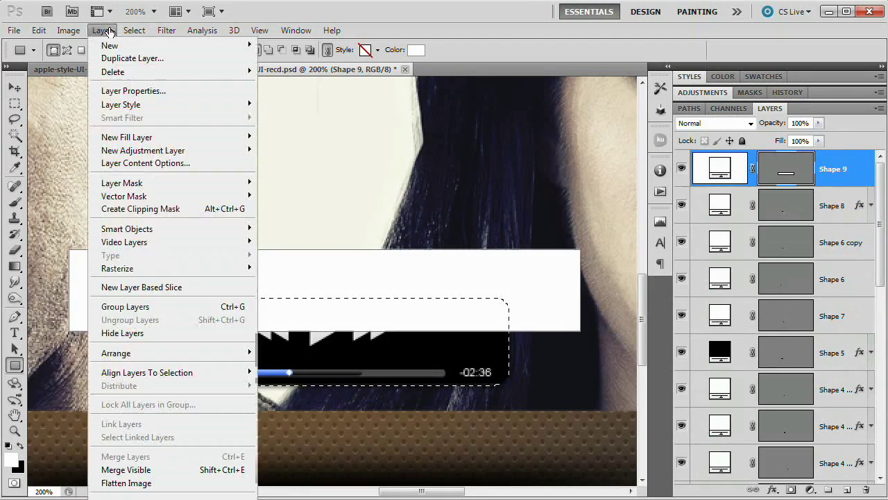
pyautogui.moveTo(142, 197)
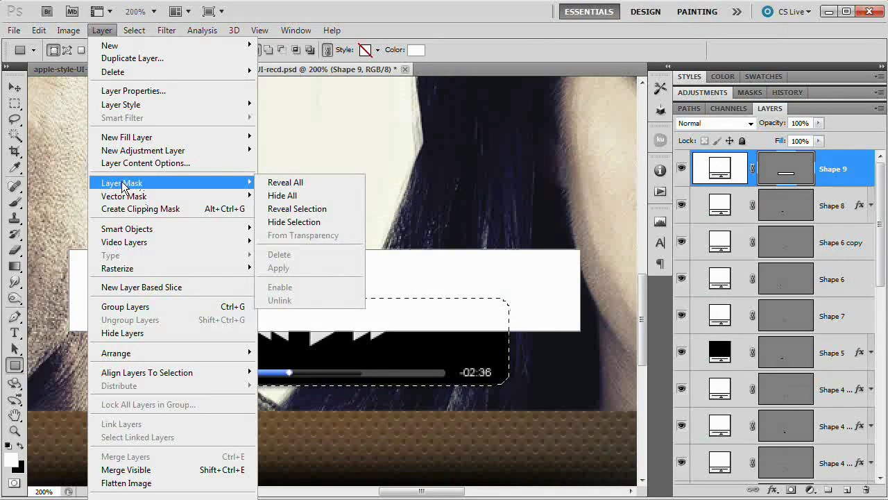
pyautogui.click(304, 211)
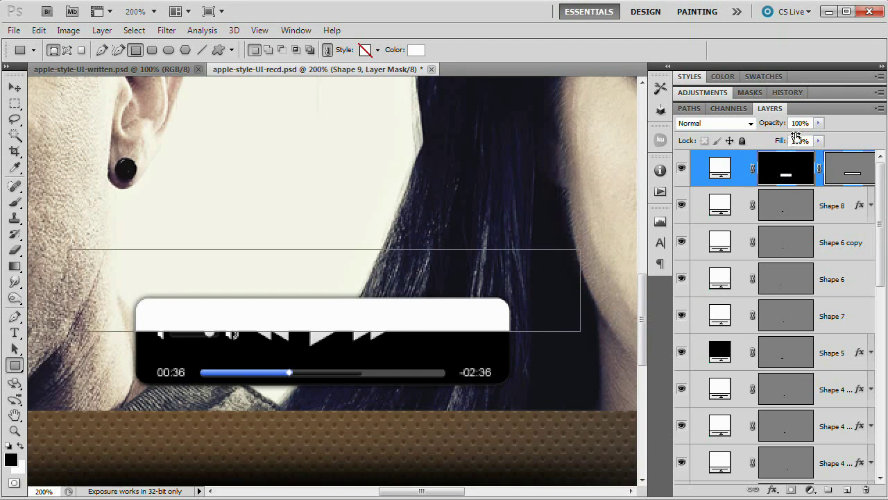
# Step: Lower the masked white rectangle's opacity to a subtle gloss, first to 10% and finally to 18%
pyautogui.click(770, 123)
pyautogui.write('10')
pyautogui.press('Return')
pyautogui.press('v')
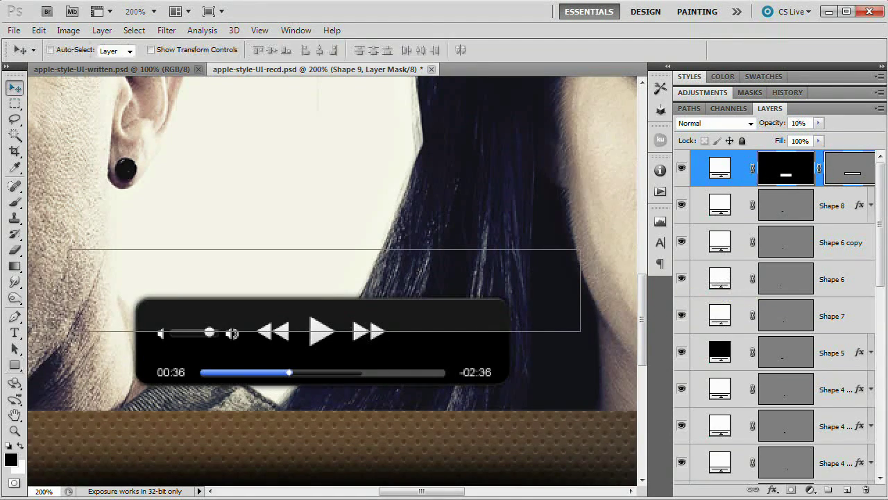
pyautogui.click(720, 241)
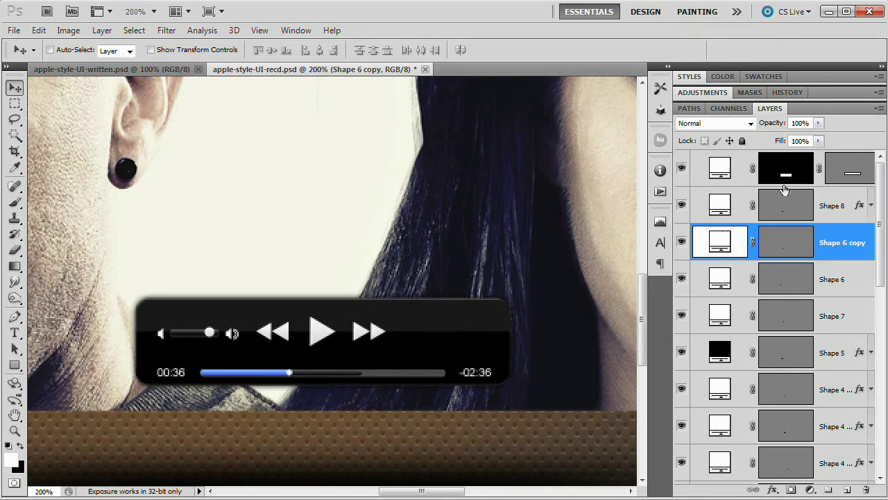
pyautogui.click(732, 169)
pyautogui.moveTo(774, 123)
pyautogui.mouseDown()
pyautogui.moveTo(795, 125)
pyautogui.moveTo(771, 123)
pyautogui.mouseUp()
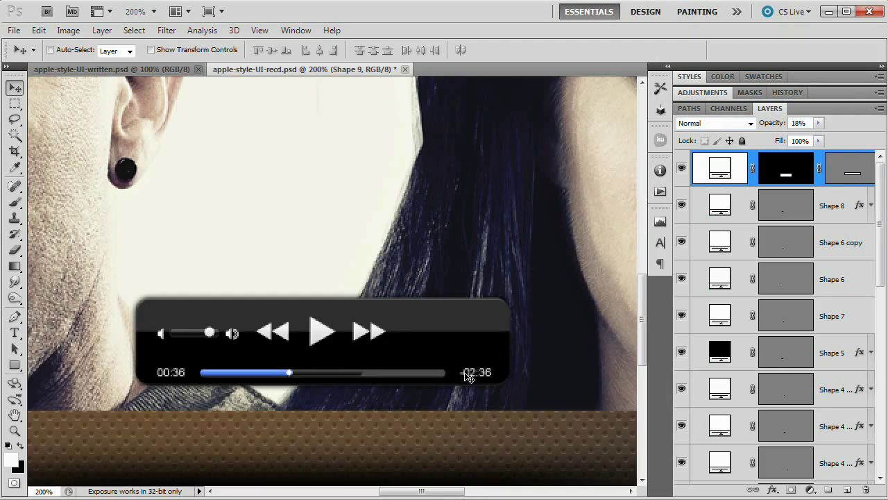
# Step: Draw a small circle shape over the photo's upper-left corner with the Ellipse tool and set its opacity to 100%
pyautogui.hotkey('ctrl', '-')
pyautogui.moveTo(339, 225); pyautogui.dragTo(514, 376)
pyautogui.press('z')
pyautogui.click(267, 195)
pyautogui.click(309, 230)
pyautogui.moveTo(348, 252); pyautogui.dragTo(352, 271)
pyautogui.click(15, 362)
pyautogui.moveTo(15, 362); pyautogui.dragTo(55, 393)
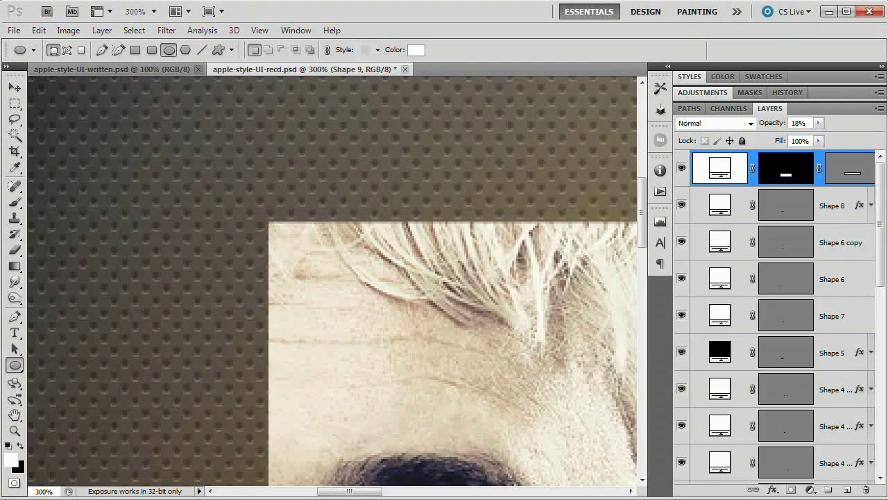
pyautogui.moveTo(283, 240); pyautogui.dragTo(304, 256)
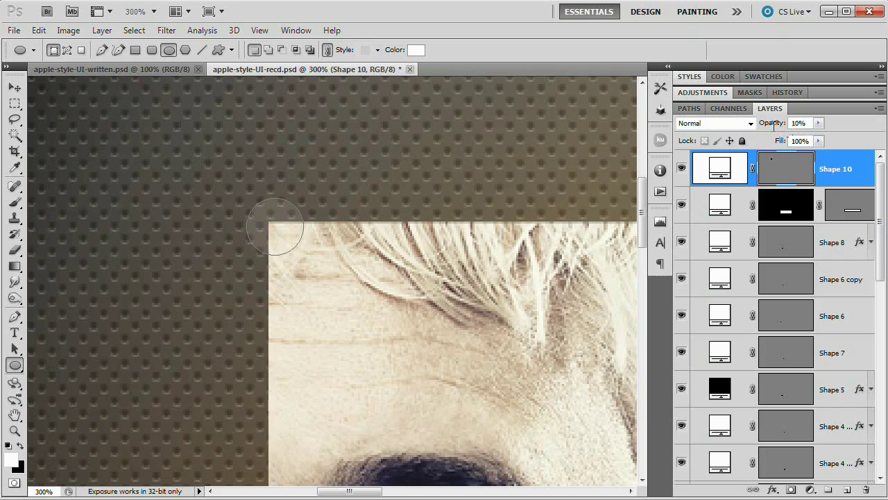
pyautogui.moveTo(764, 124); pyautogui.dragTo(860, 130)
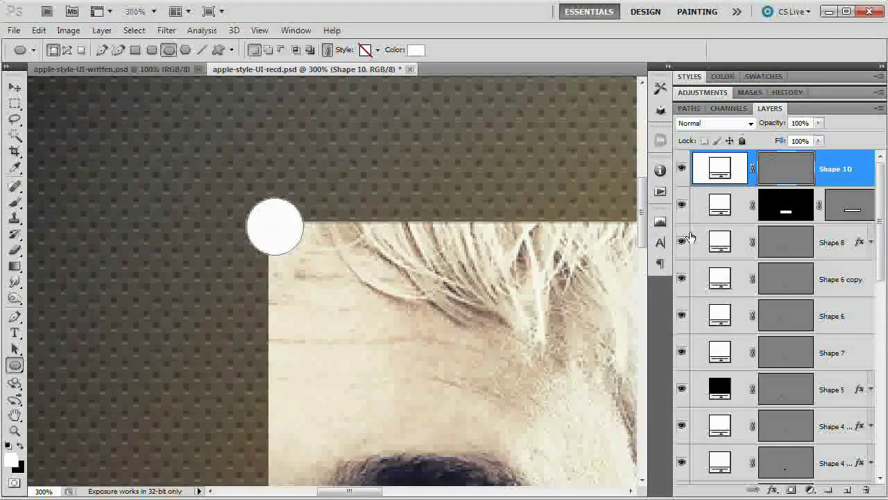
# Step: Change the circle's fill to black (000000) and centre the circle on the photo's upper-left corner
pyautogui.doubleClick(722, 170)
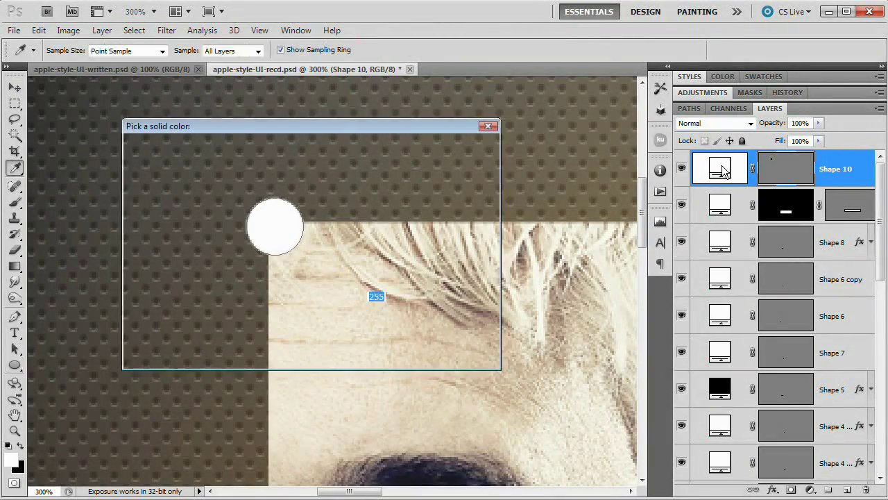
pyautogui.moveTo(318, 127); pyautogui.dragTo(598, 154)
pyautogui.moveTo(508, 251); pyautogui.dragTo(381, 389)
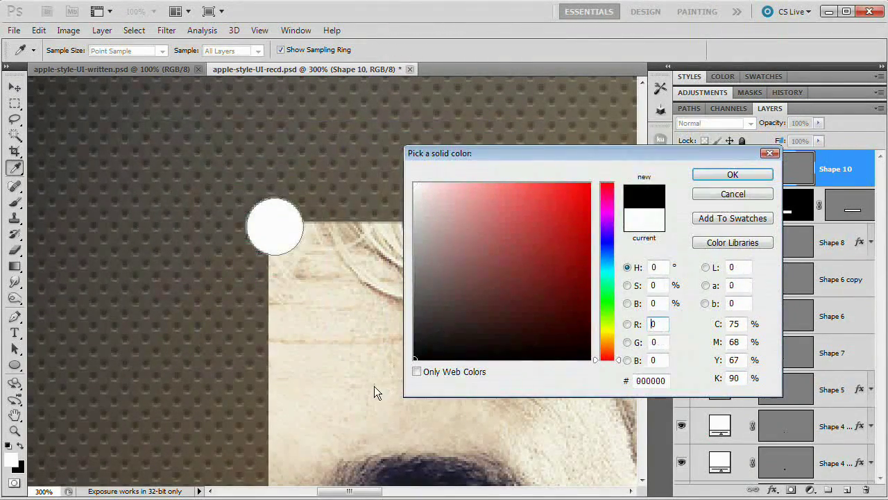
pyautogui.click(730, 175)
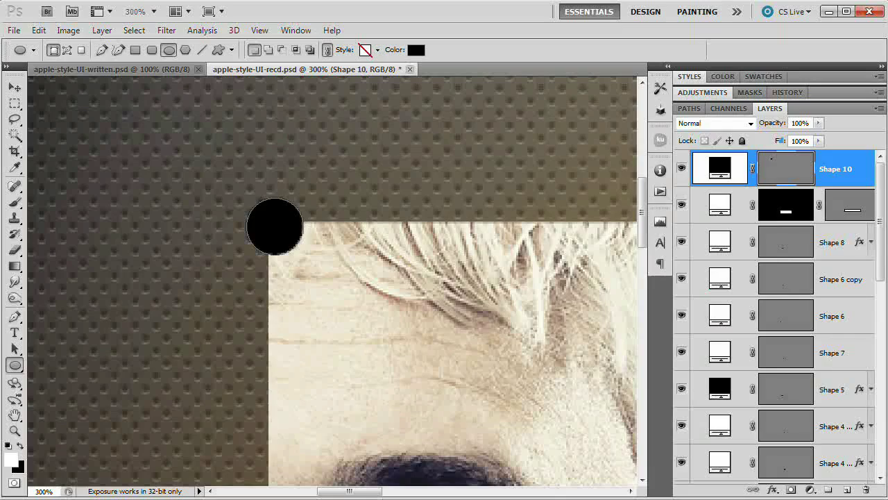
pyautogui.click(14, 86)
pyautogui.moveTo(298, 284); pyautogui.dragTo(275, 219)
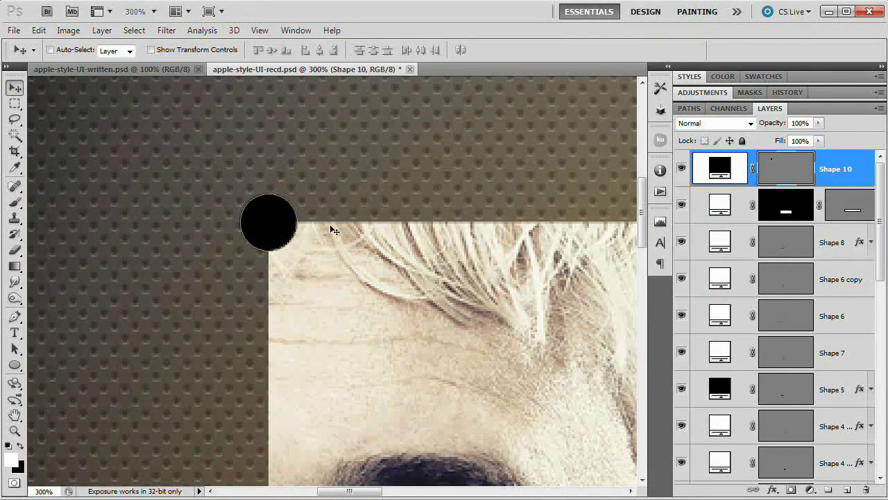
# Step: Add a Stroke effect to the black circle with size 3 px, position Inside and colour white (ffffff)
pyautogui.click(102, 31)
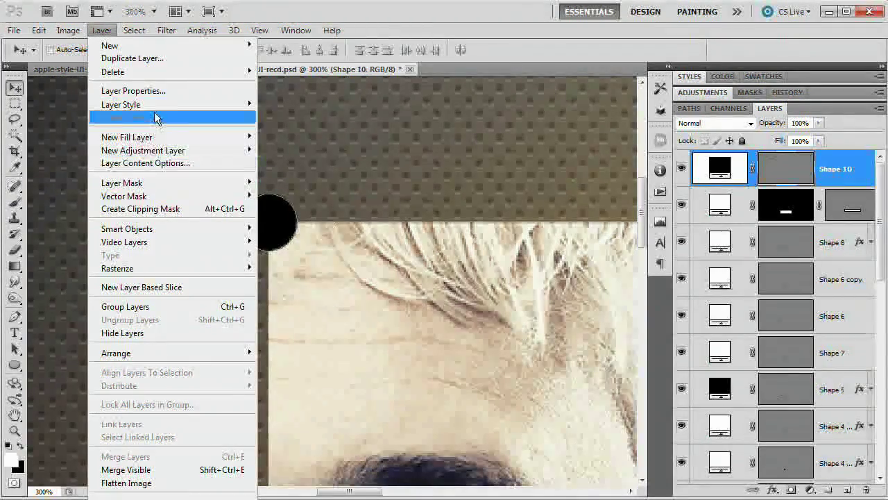
pyautogui.moveTo(205, 104)
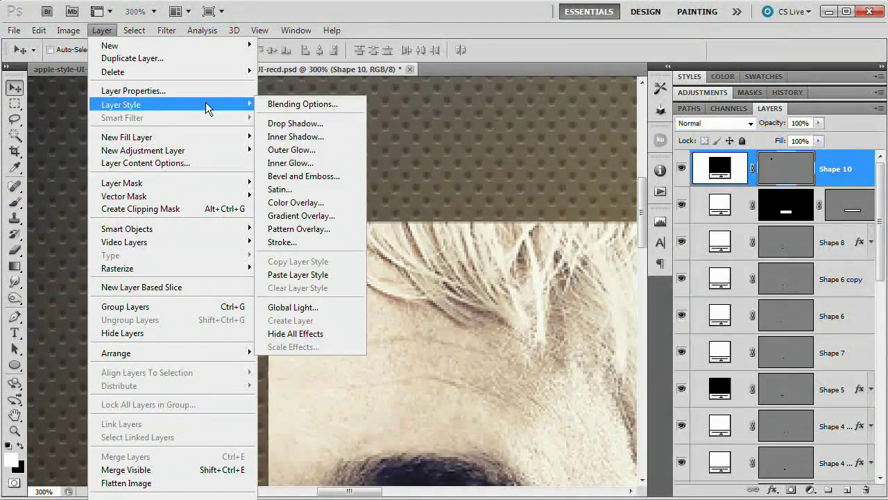
pyautogui.click(300, 239)
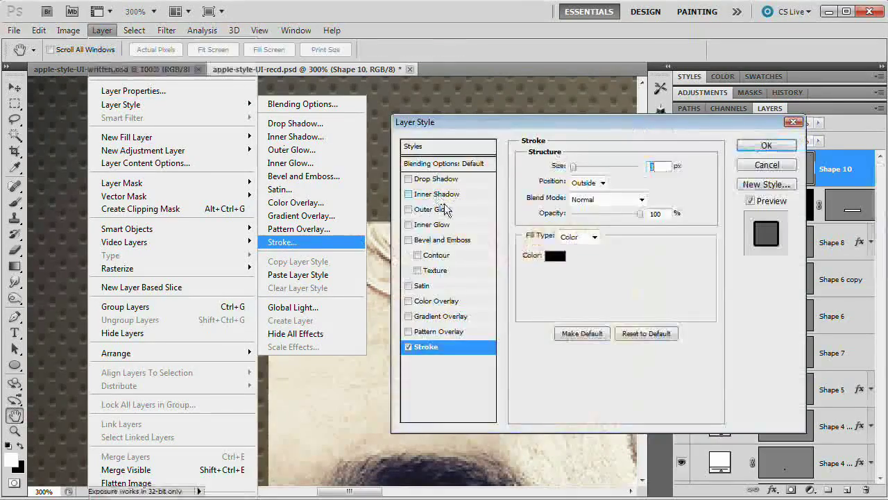
pyautogui.moveTo(520, 130); pyautogui.dragTo(494, 121)
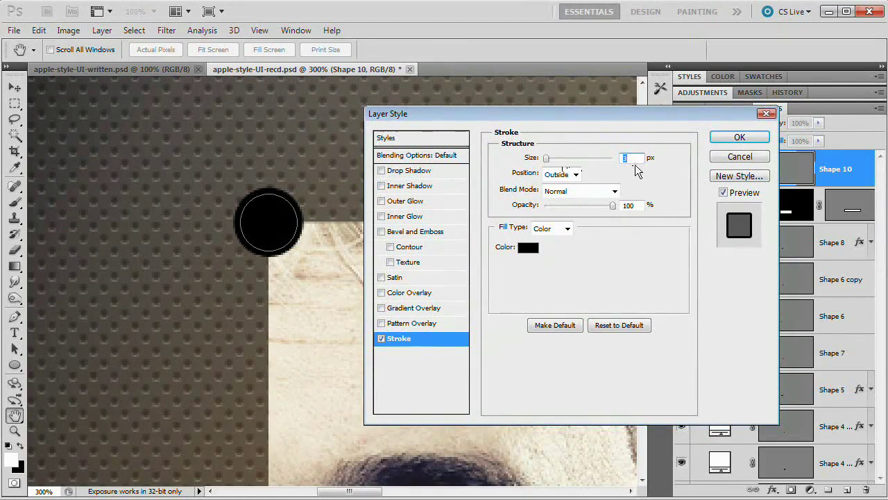
pyautogui.click(571, 173)
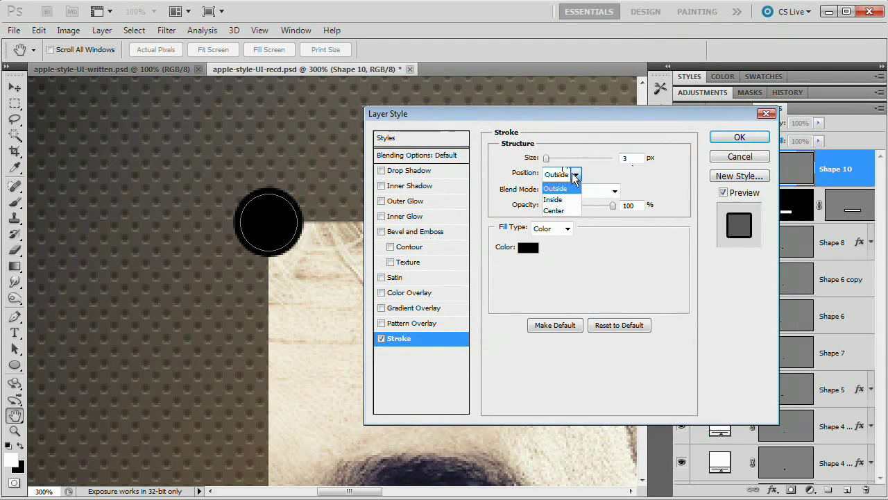
pyautogui.click(564, 199)
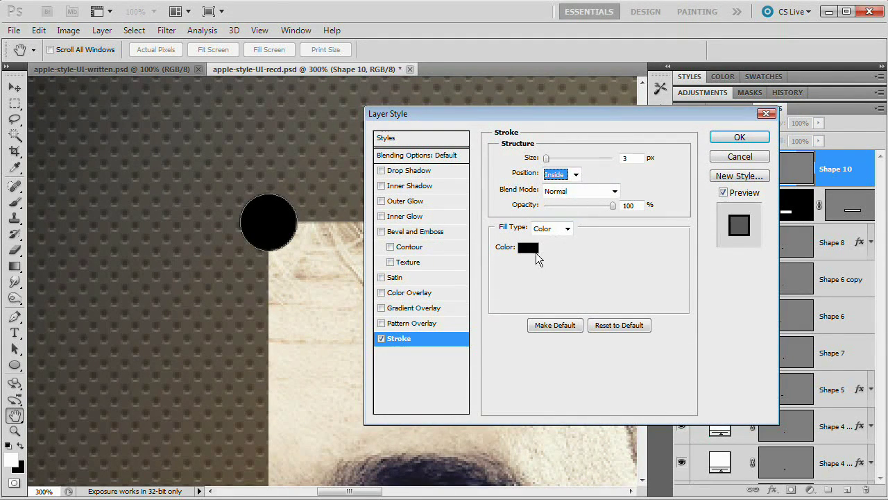
pyautogui.click(527, 247)
pyautogui.moveTo(435, 268); pyautogui.dragTo(376, 170)
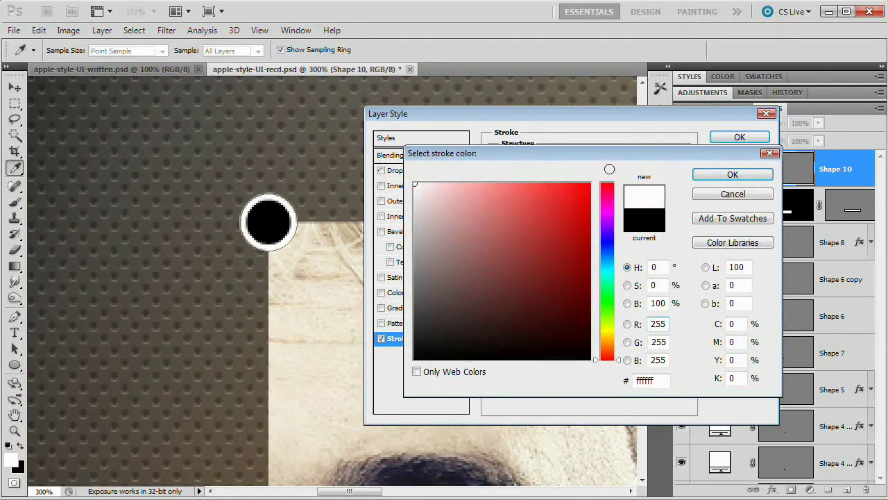
pyautogui.click(733, 175)
# Step: Add a Drop Shadow to the circle at a 90° angle without global light and apply the layer style
pyautogui.click(403, 170)
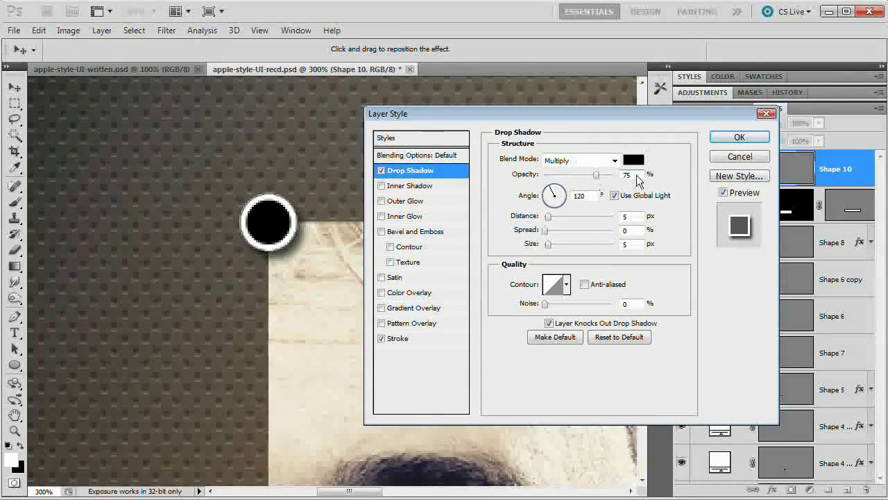
pyautogui.click(615, 195)
pyautogui.moveTo(600, 197); pyautogui.dragTo(486, 206)
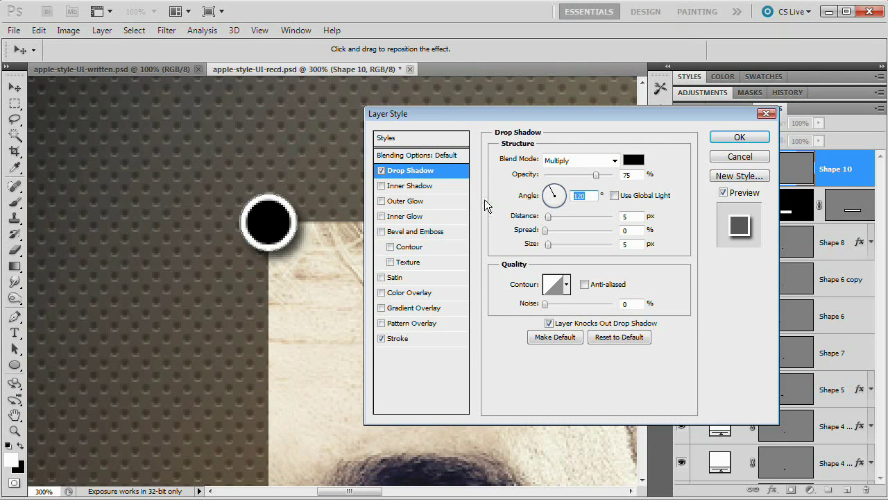
pyautogui.write('90')
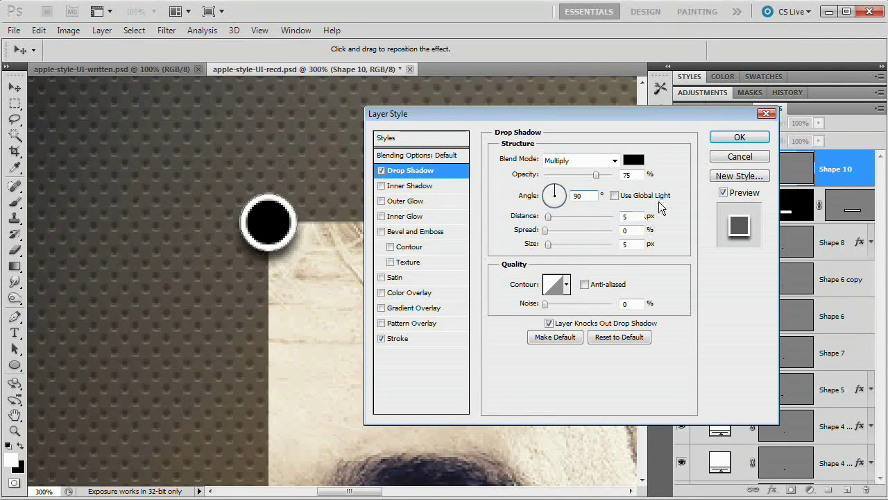
pyautogui.click(748, 137)
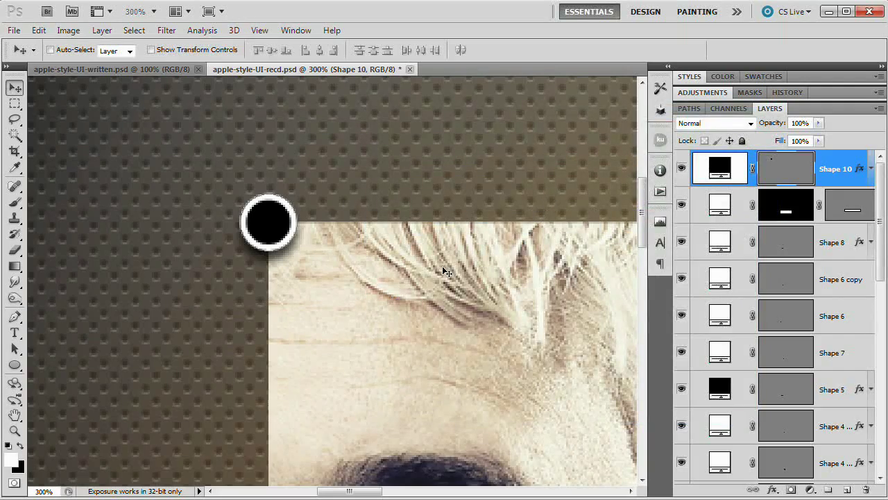
# Step: Draw a small X inside the black circle using the X preset of the Custom Shape tool
pyautogui.click(14, 365)
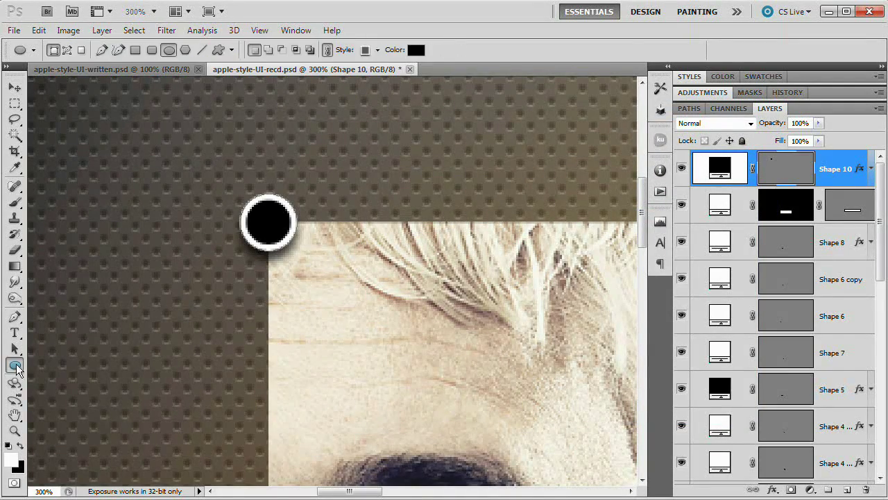
pyautogui.click(80, 432)
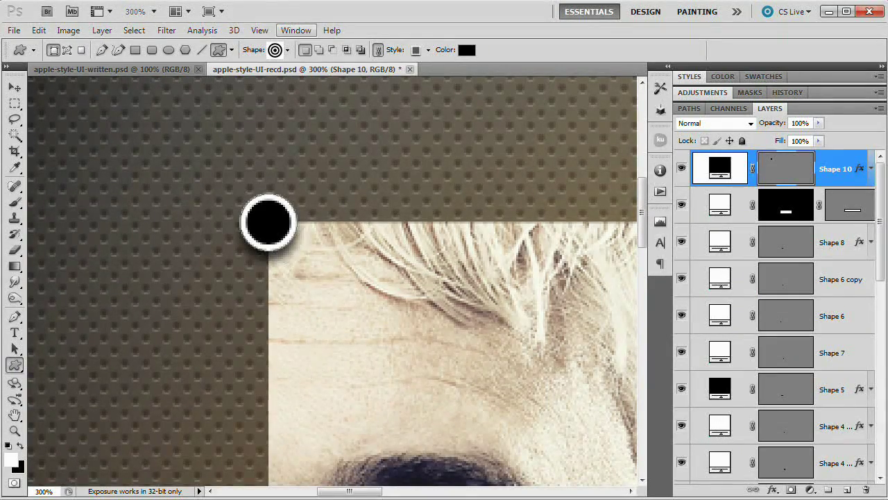
pyautogui.click(287, 50)
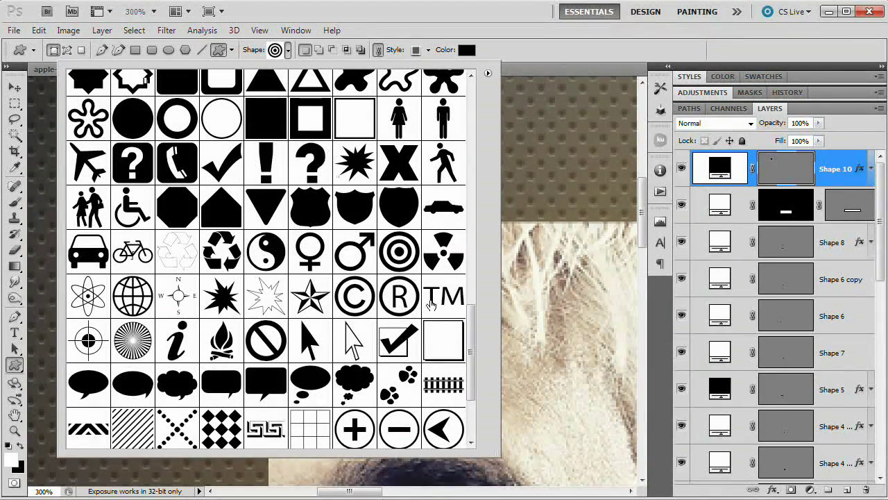
pyautogui.moveTo(474, 339); pyautogui.dragTo(484, 314)
pyautogui.click(400, 267)
pyautogui.click(537, 129)
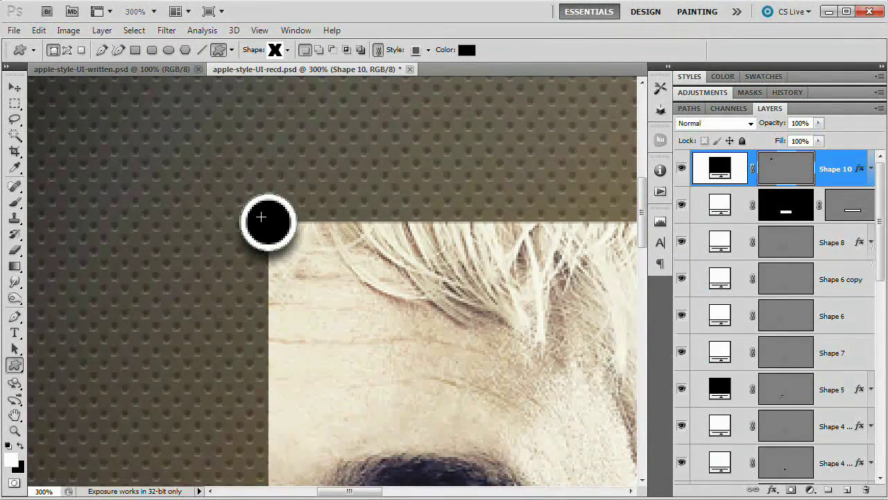
pyautogui.moveTo(261, 215); pyautogui.dragTo(284, 238)
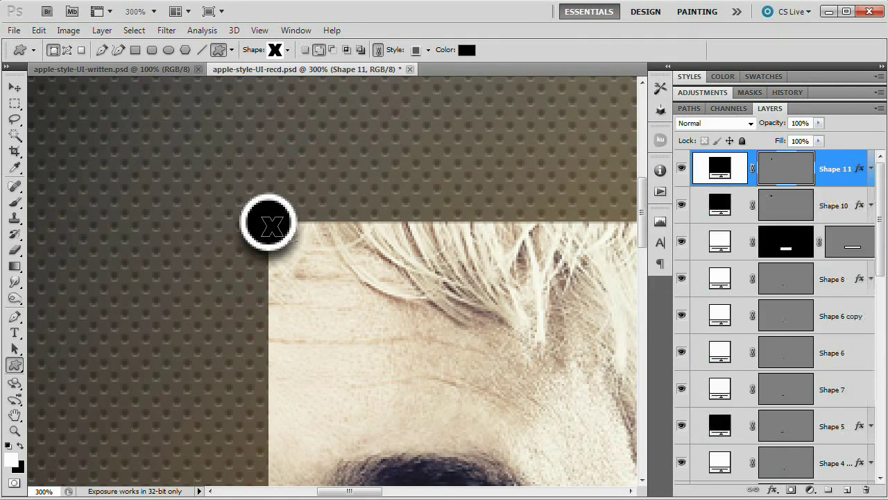
# Step: Nudge the X shape slightly up and to the left to centre it within the circle
pyautogui.press('v')
pyautogui.press('Up')
pyautogui.press('Up')
pyautogui.press('Left')
pyautogui.press('Left')
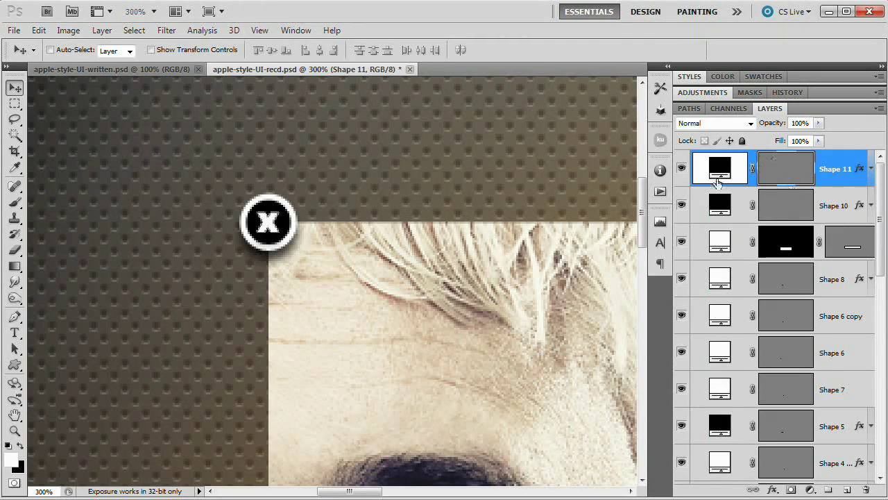
# Step: Clear the layer style from the X shape and change its fill colour to white (ffffff)
pyautogui.click(104, 30)
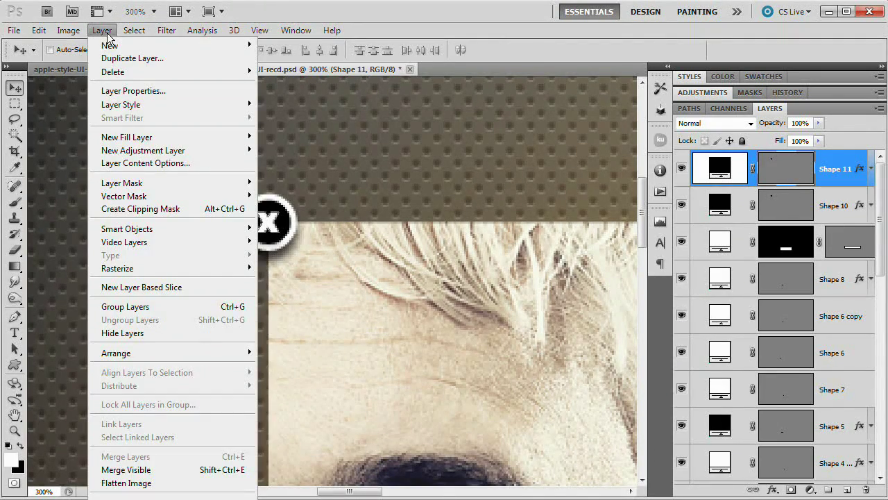
pyautogui.moveTo(143, 104)
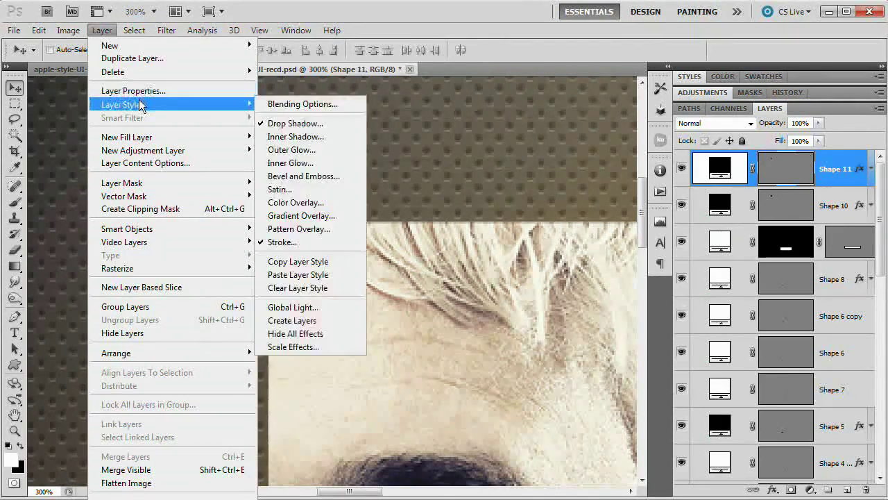
pyautogui.click(305, 286)
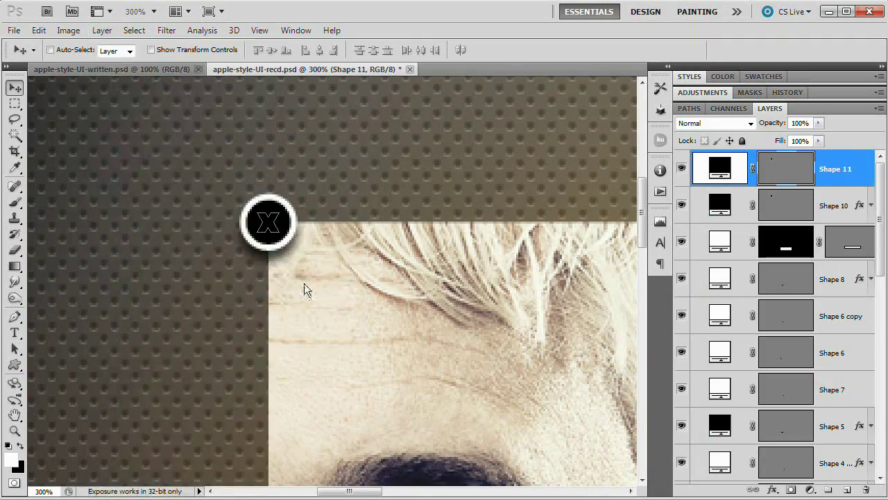
pyautogui.doubleClick(725, 167)
pyautogui.moveTo(451, 209); pyautogui.dragTo(350, 166)
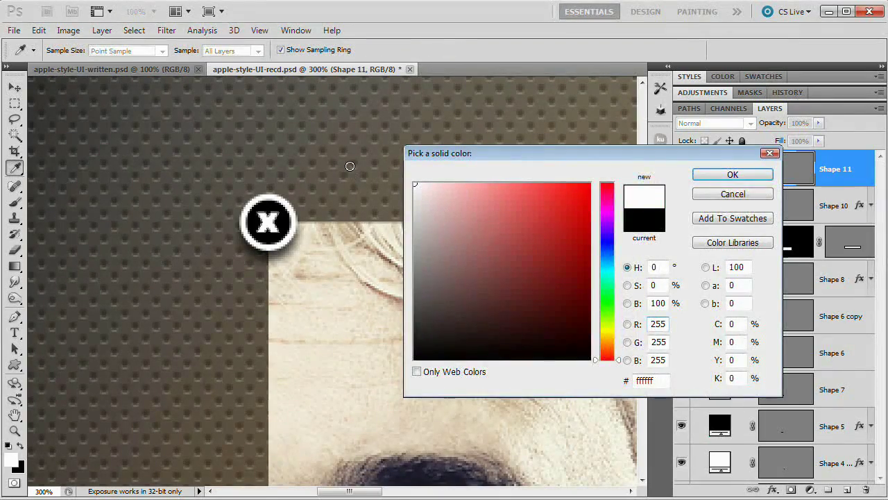
pyautogui.click(735, 175)
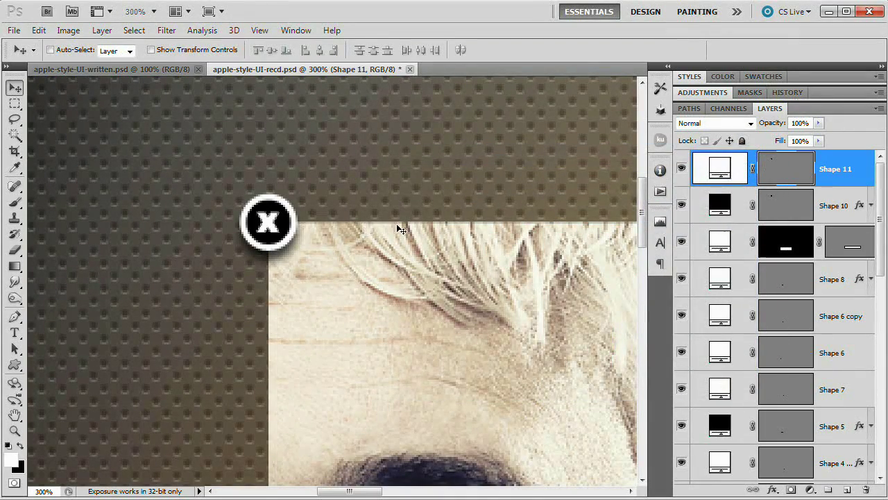
# Step: Select the layer of the close button's black circle, Shape 10
pyautogui.hotkey('ctrl', '1')
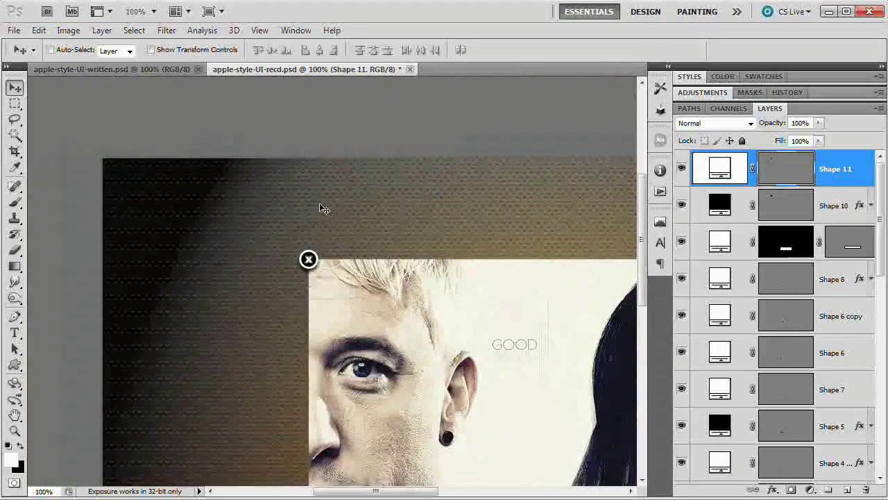
pyautogui.moveTo(290, 216); pyautogui.dragTo(294, 223)
pyautogui.hotkey('ctrl', '-')
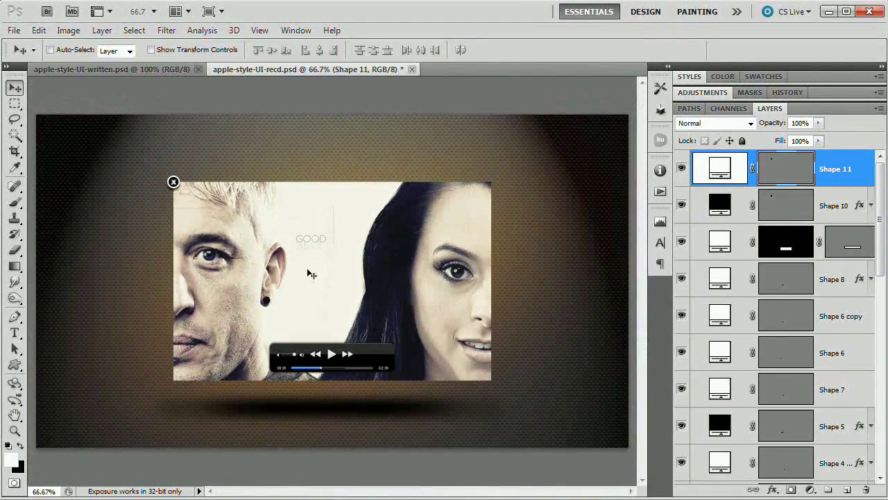
pyautogui.click(735, 205)
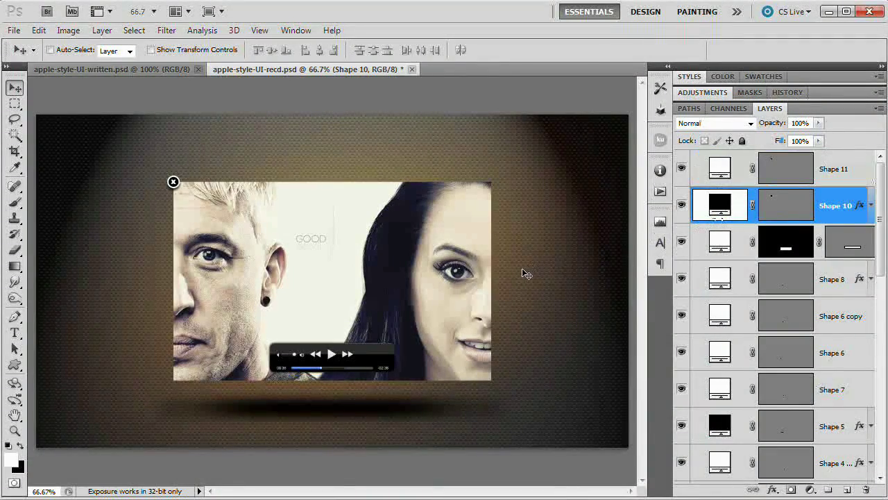